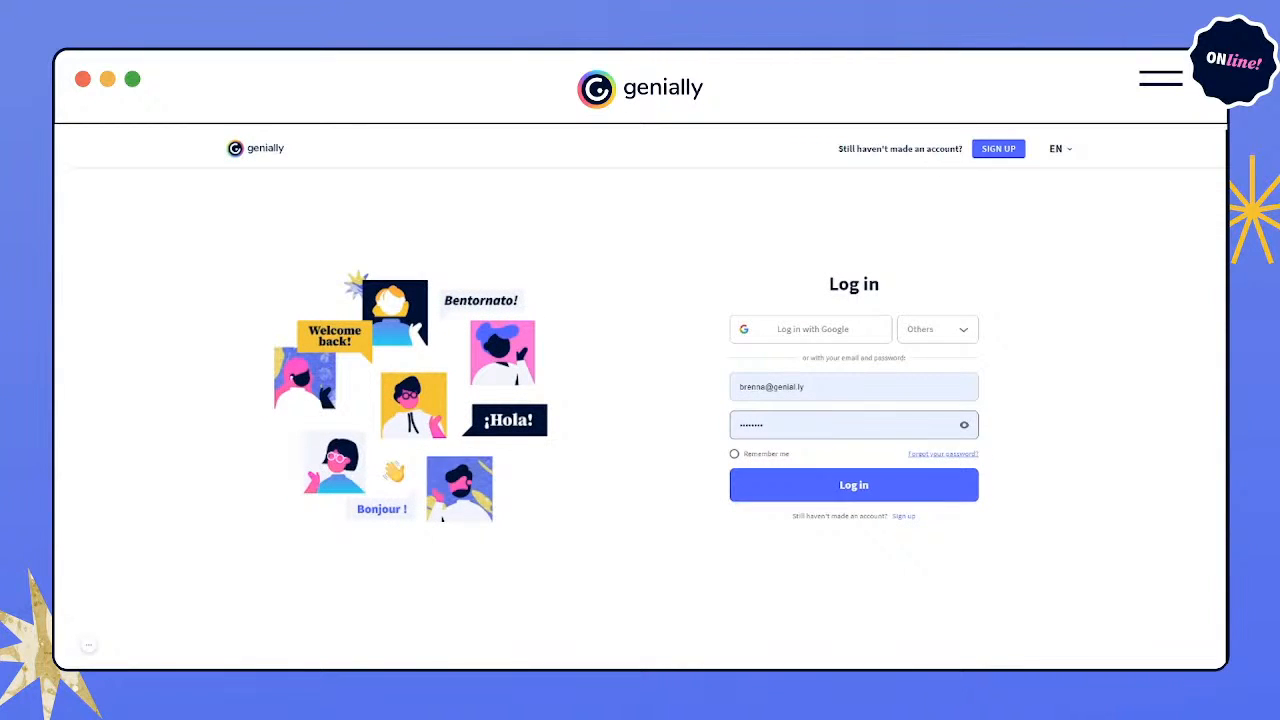
- Log in to the account, view the available creation types and return to My creations
click(845, 489)
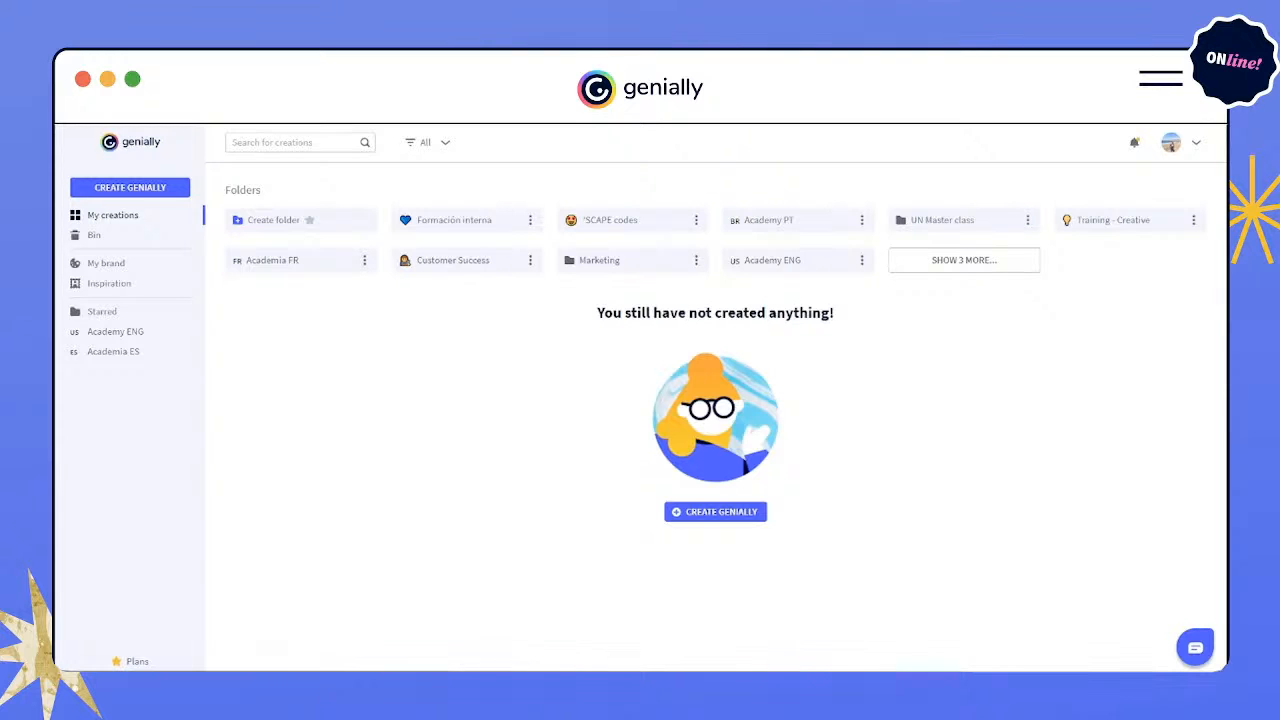
click(128, 196)
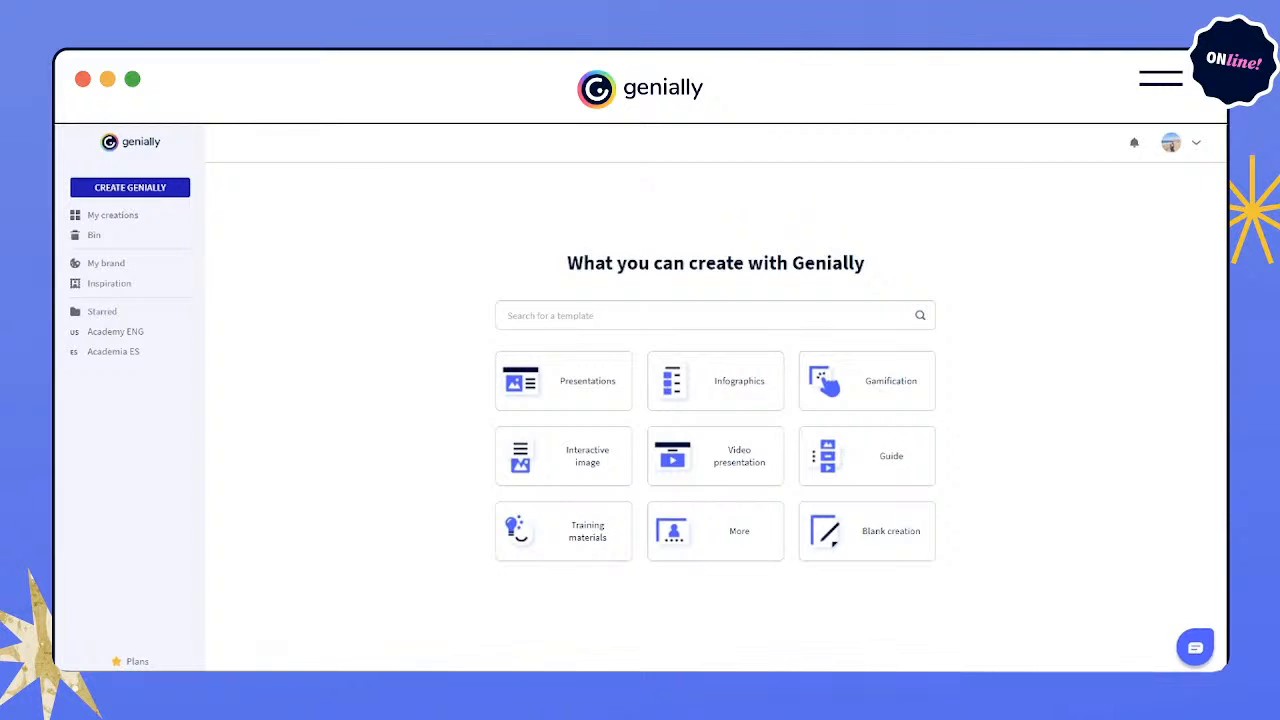
mouse_move(866, 555)
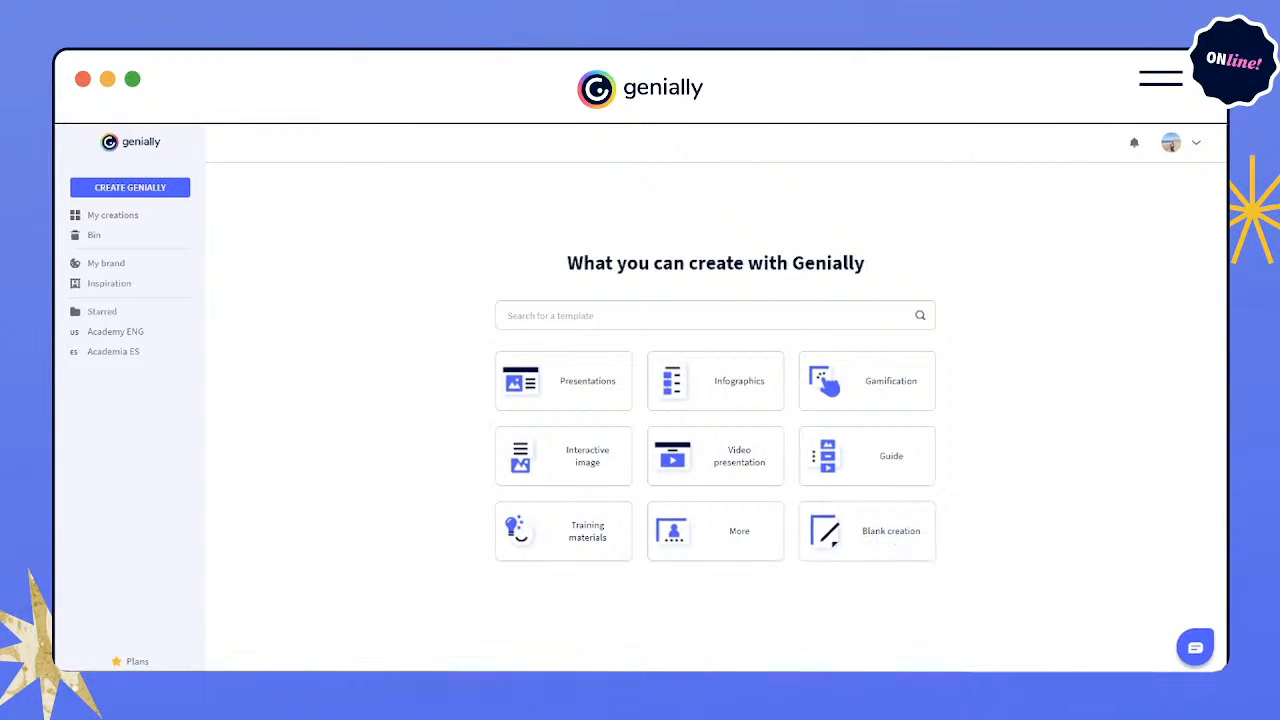
click(113, 218)
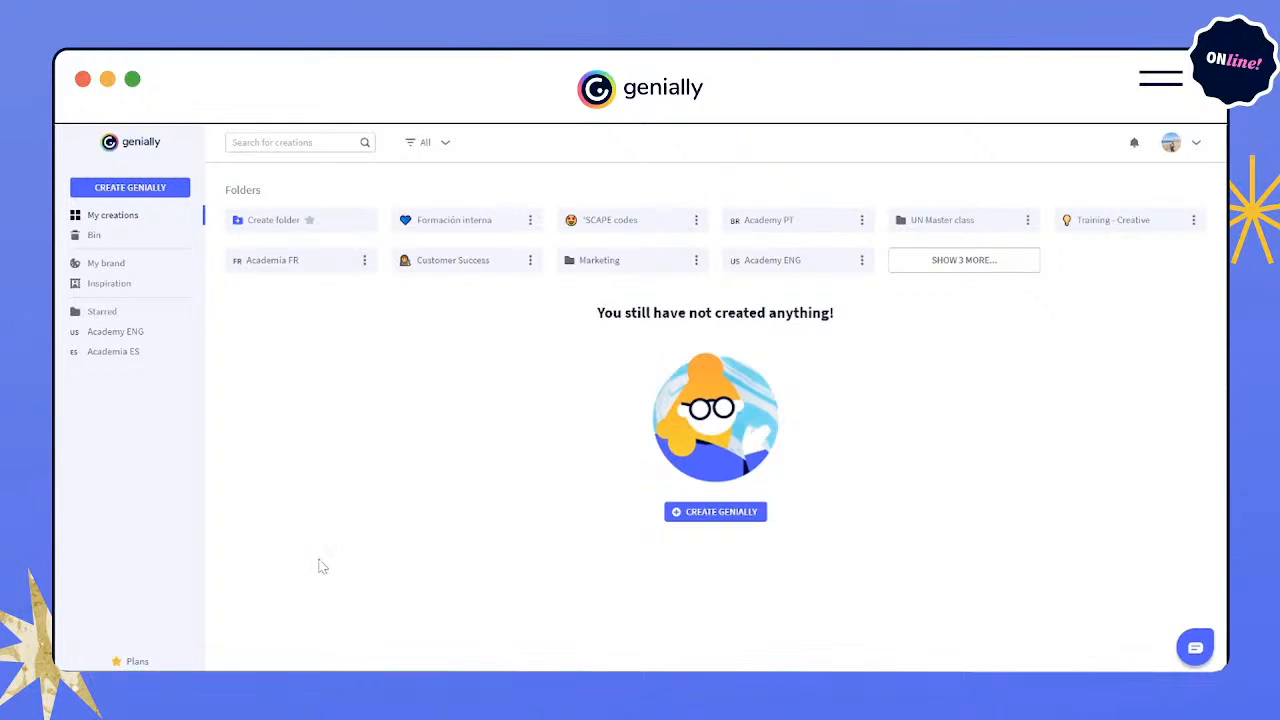
- Start a new Genially creation and open the Presentations template gallery
click(119, 193)
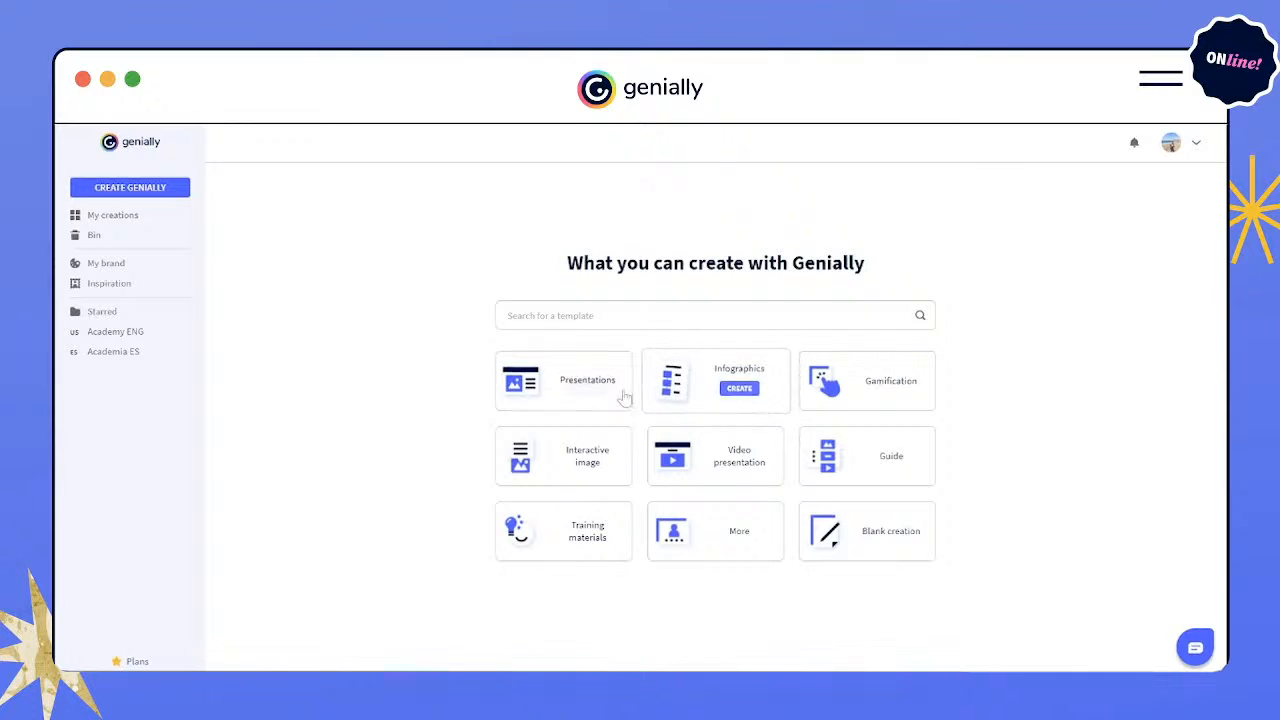
mouse_move(591, 400)
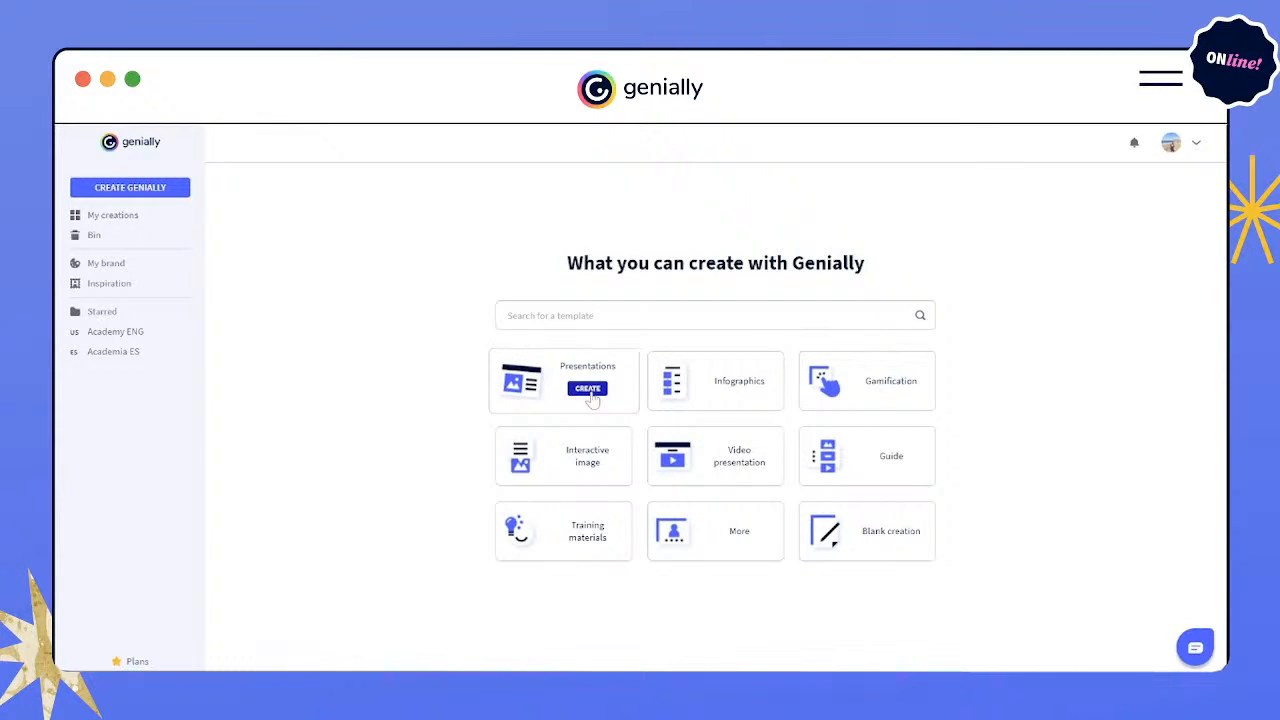
click(591, 392)
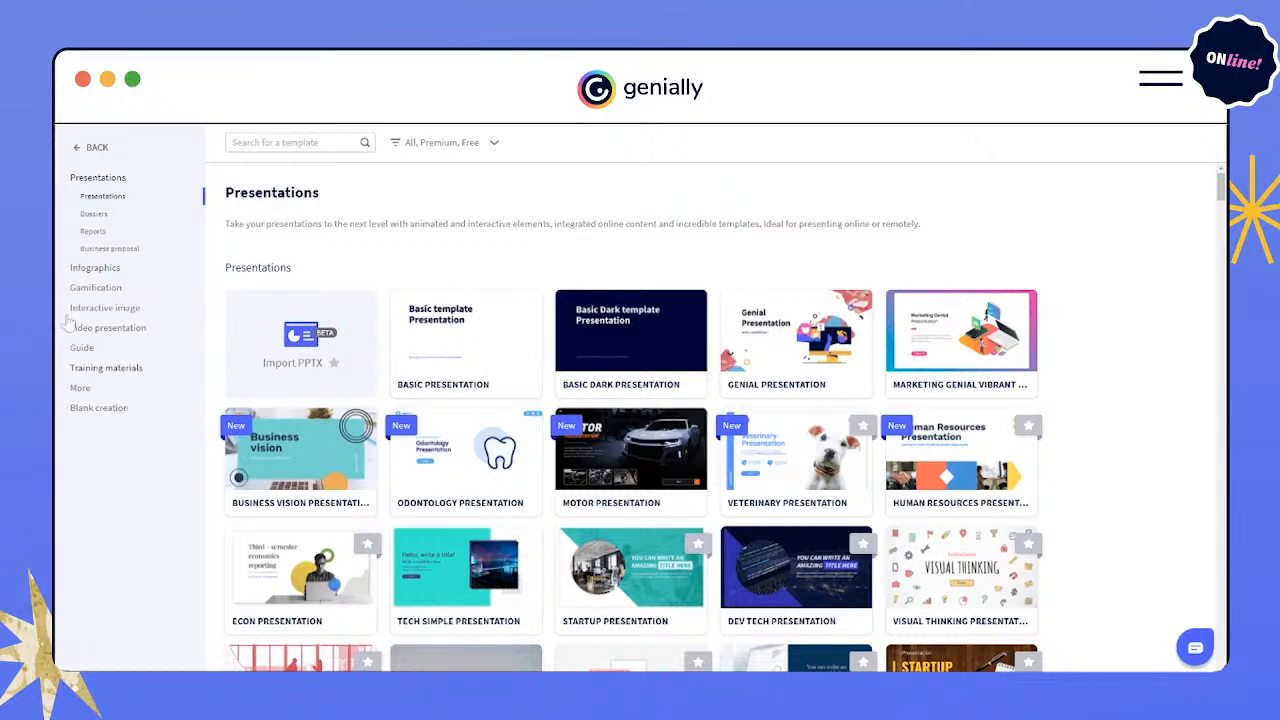
- Switch to the Infographics templates and search the template library for "books"
click(94, 268)
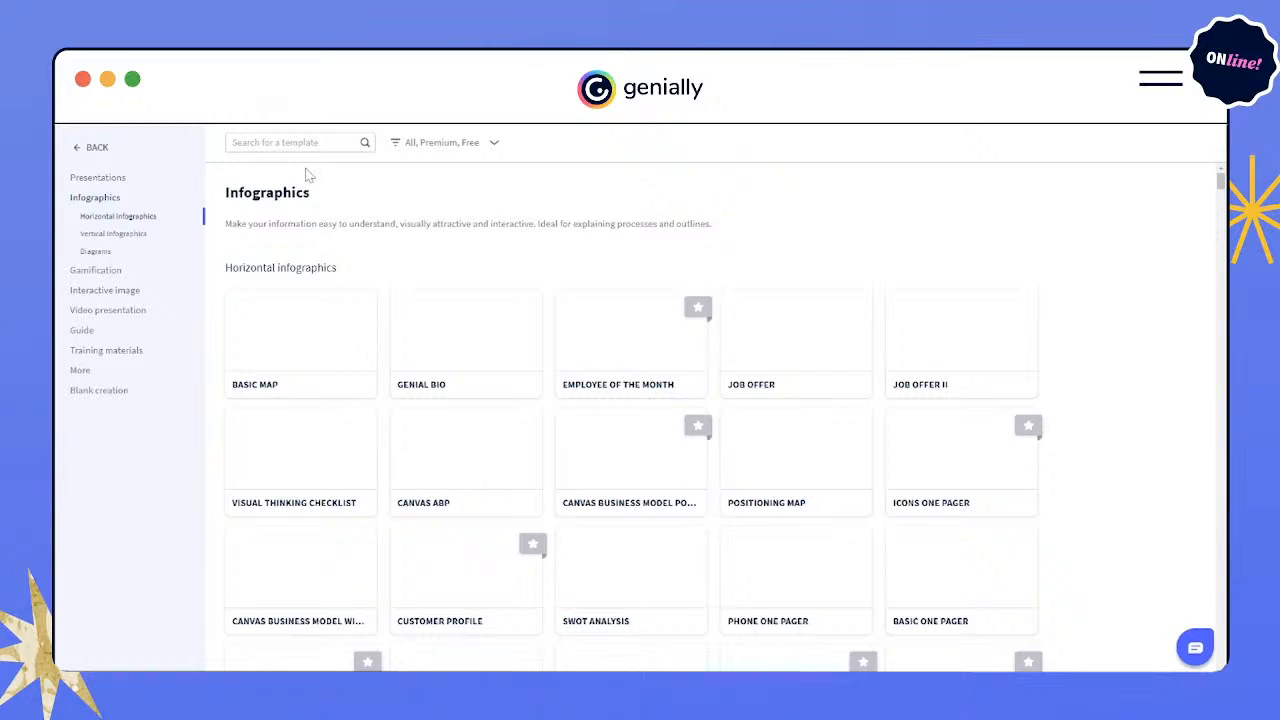
click(322, 142)
text(books)
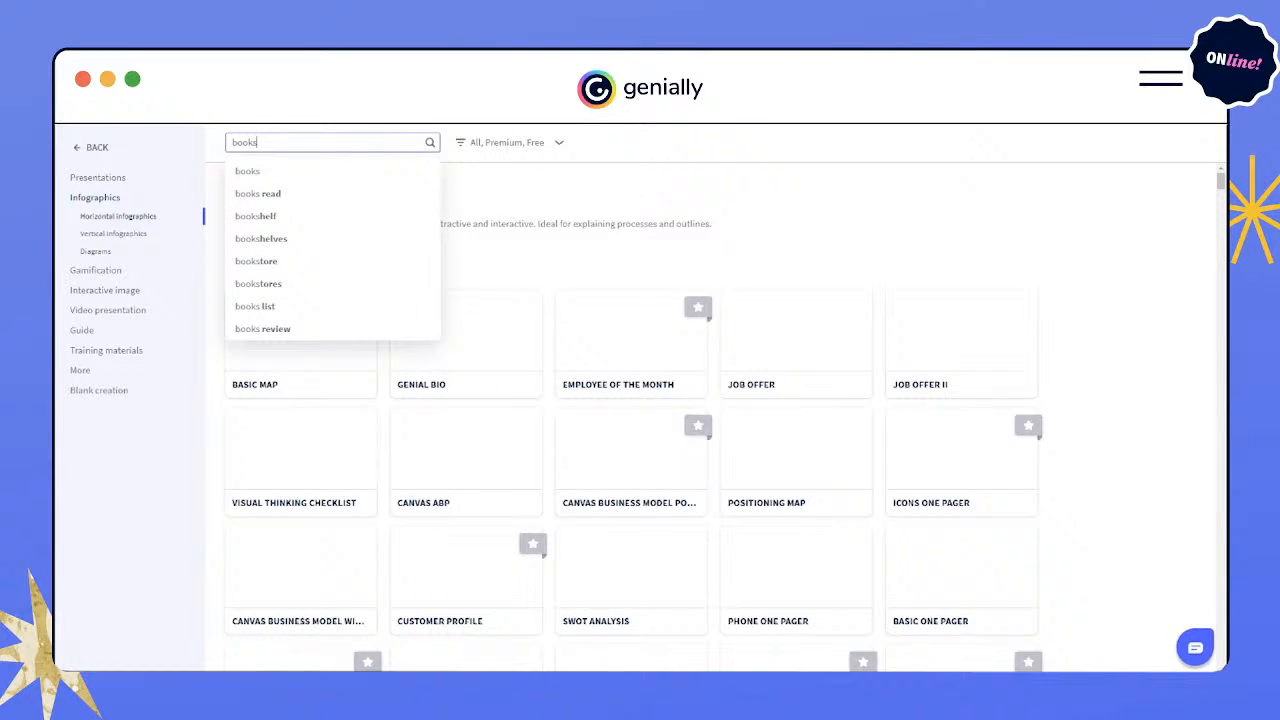
key(Return)
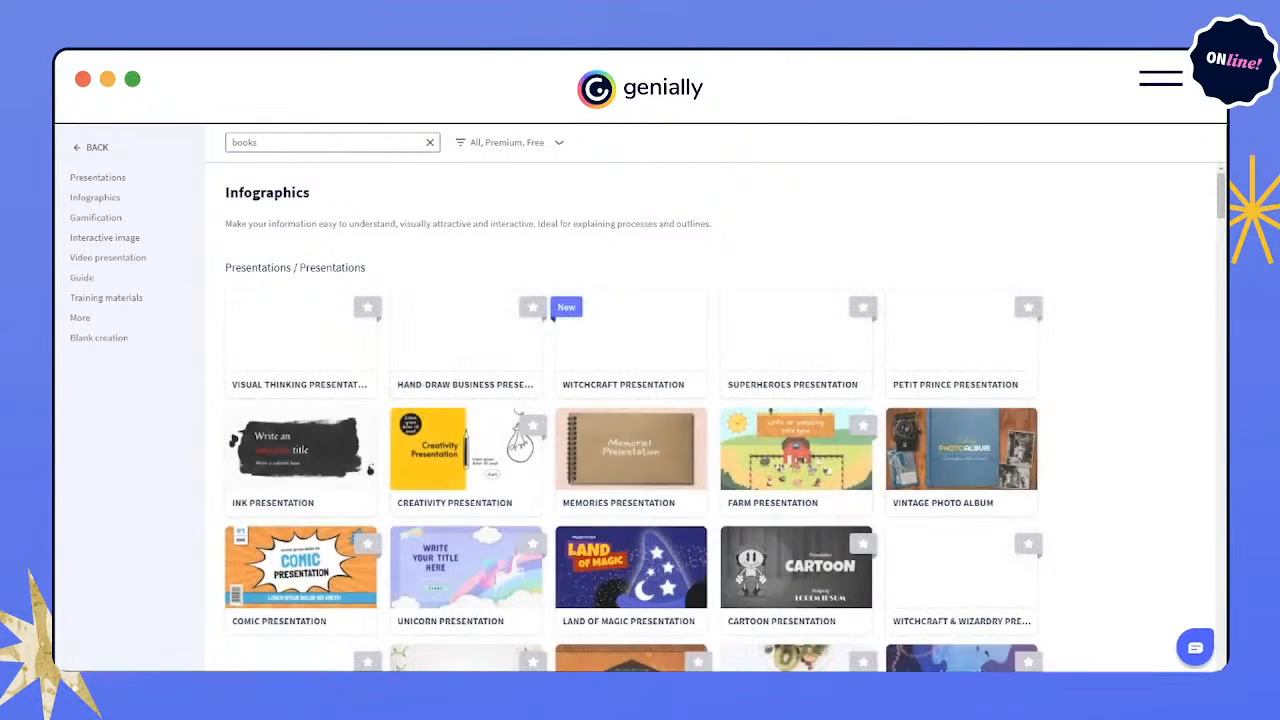
- Look through the templates found for books and go back to the choice of creation types
mouse_move(818, 362)
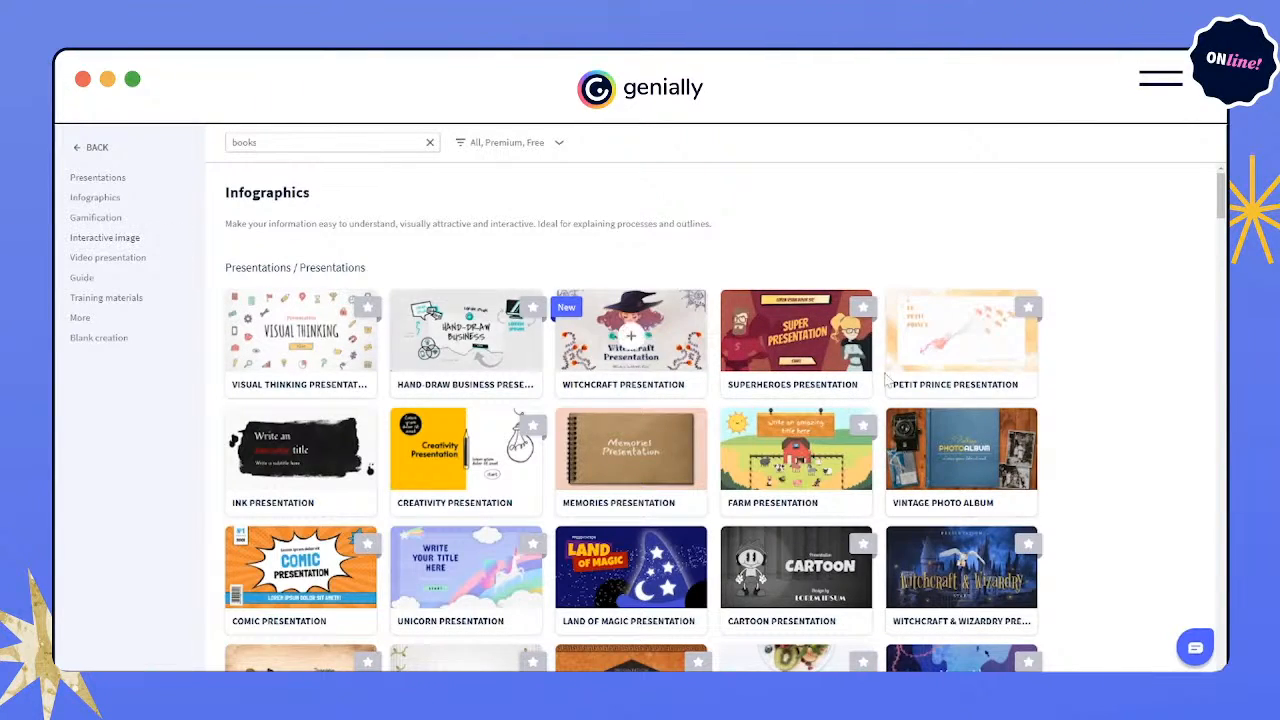
scroll(893, 374, down, 1)
scroll(894, 377, down, 3)
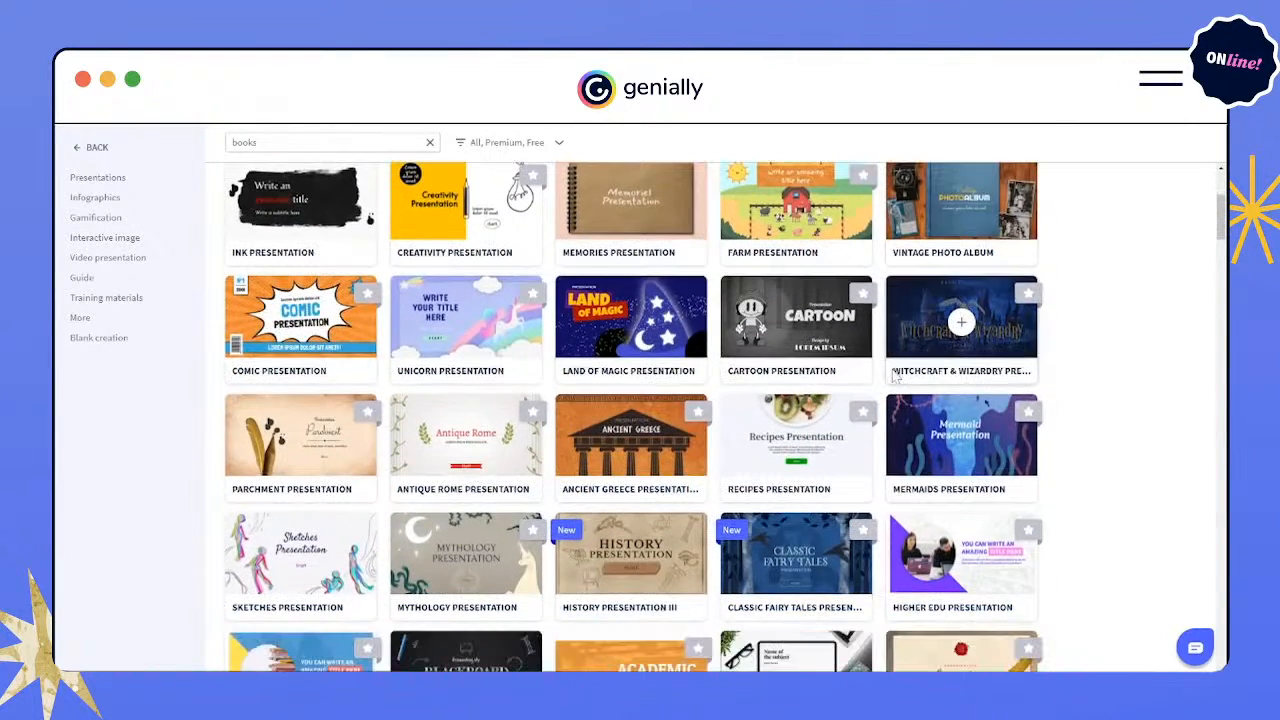
scroll(895, 376, up, 2)
scroll(890, 378, up, 2)
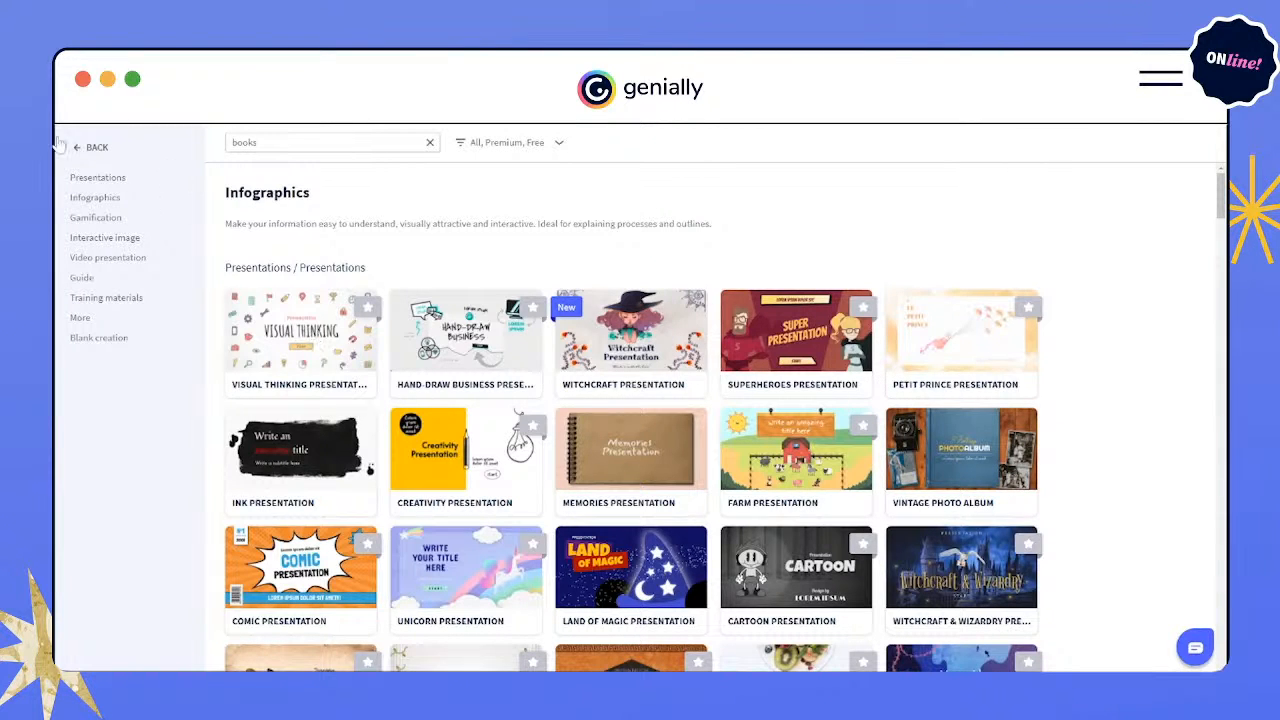
click(90, 150)
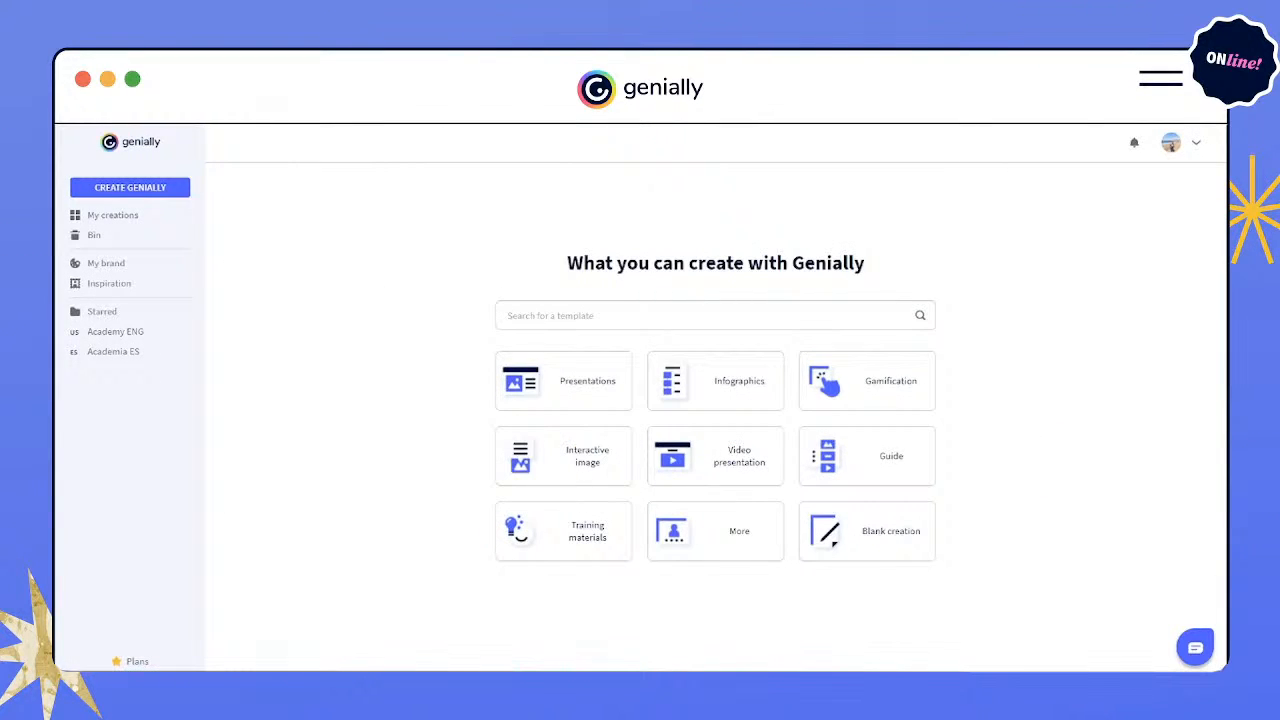
- Open the Presentations template gallery and browse its designs down to the thesis templates and the start of Dossiers
mouse_move(555, 378)
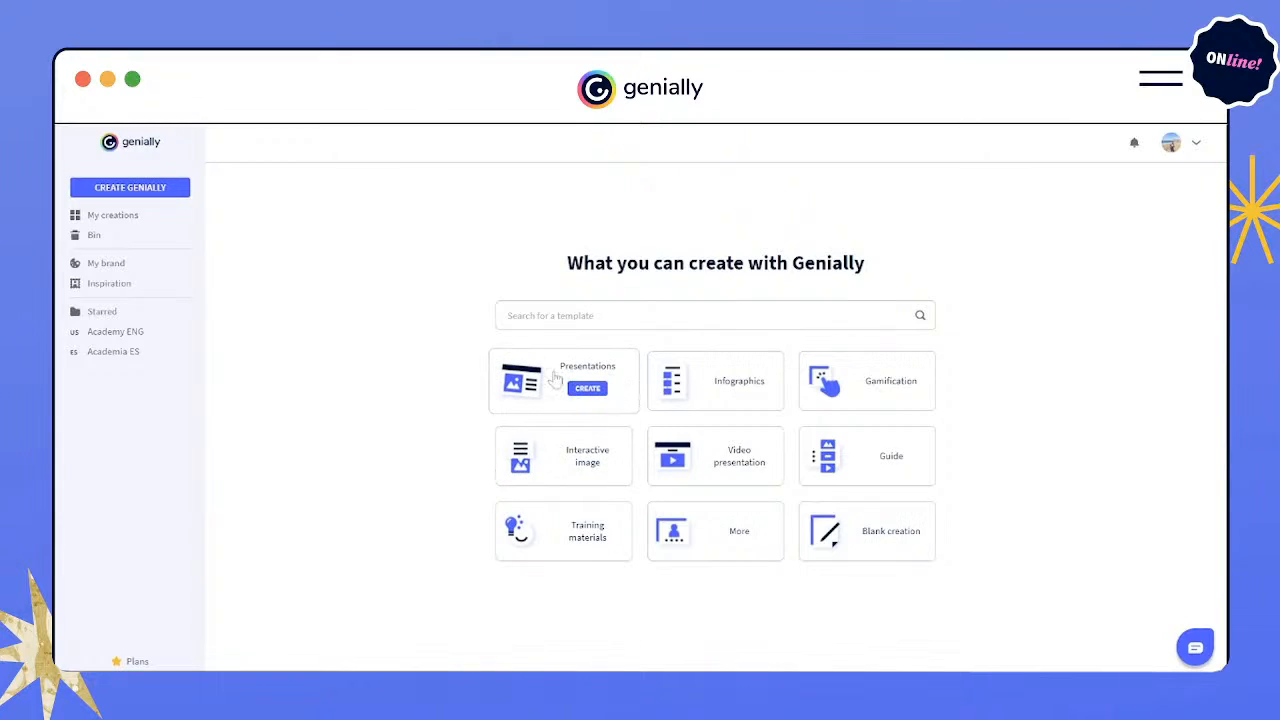
click(587, 390)
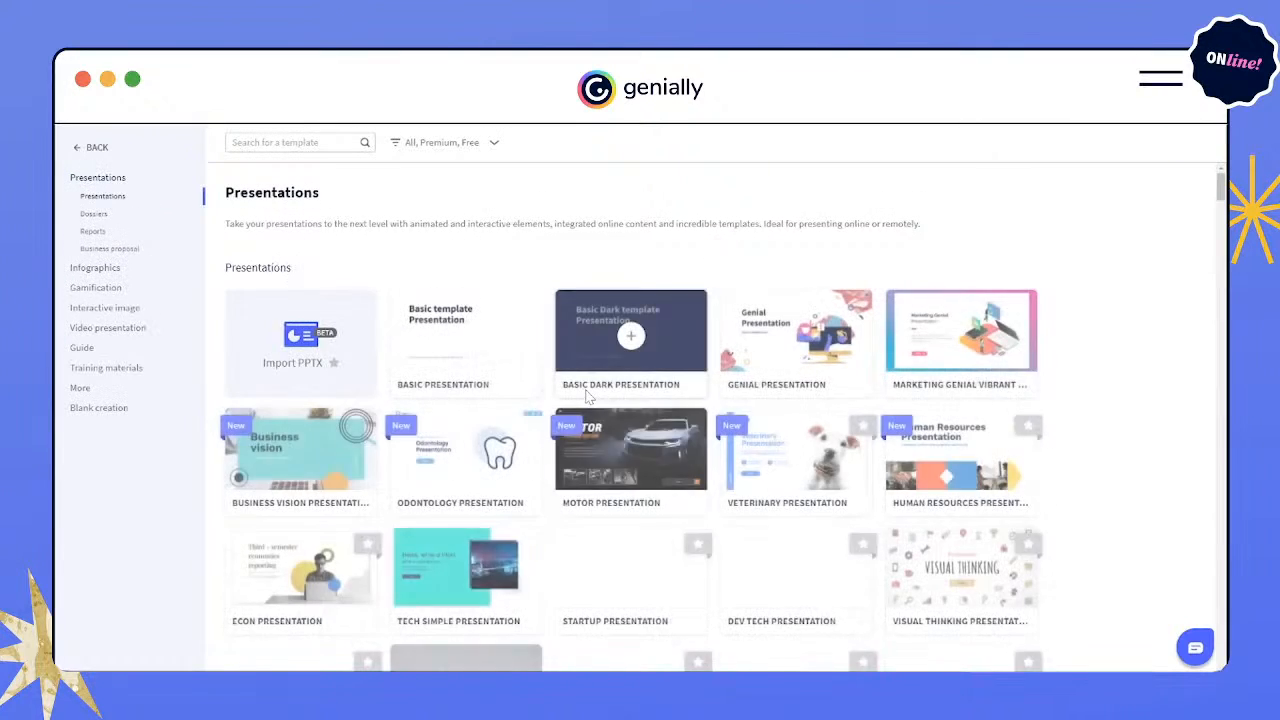
scroll(1026, 366, down, 2)
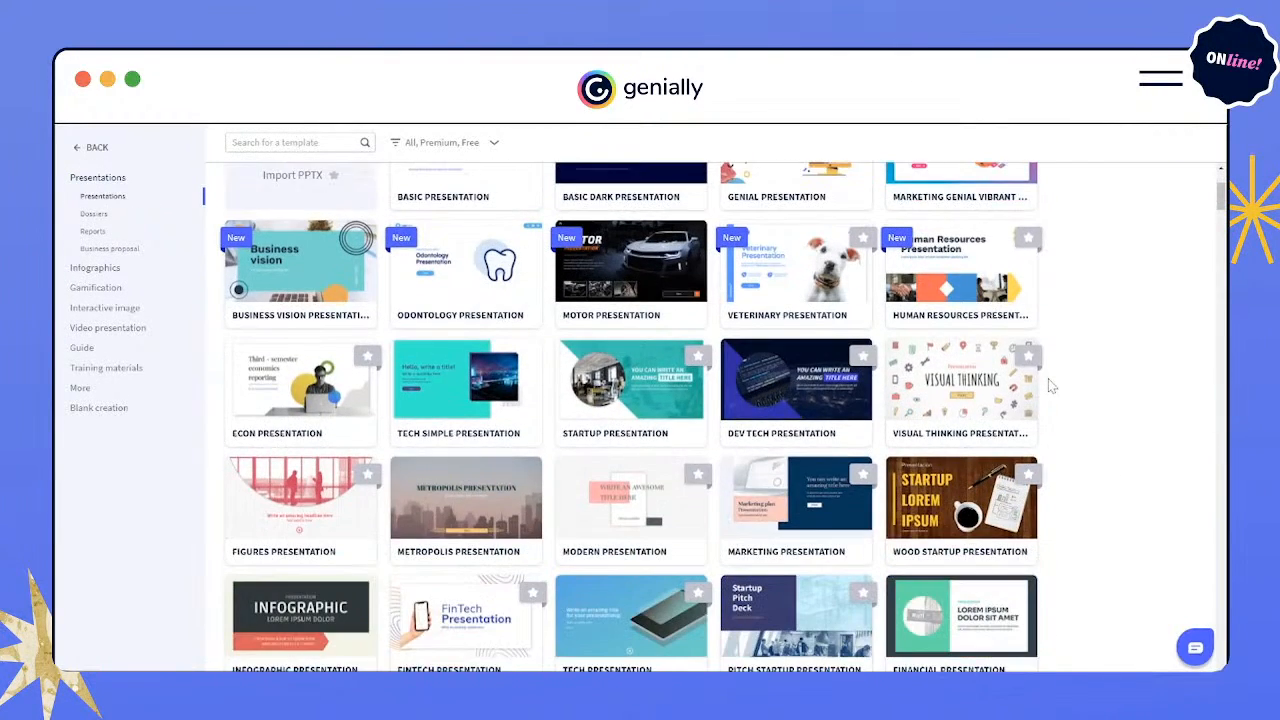
scroll(1052, 386, down, 2)
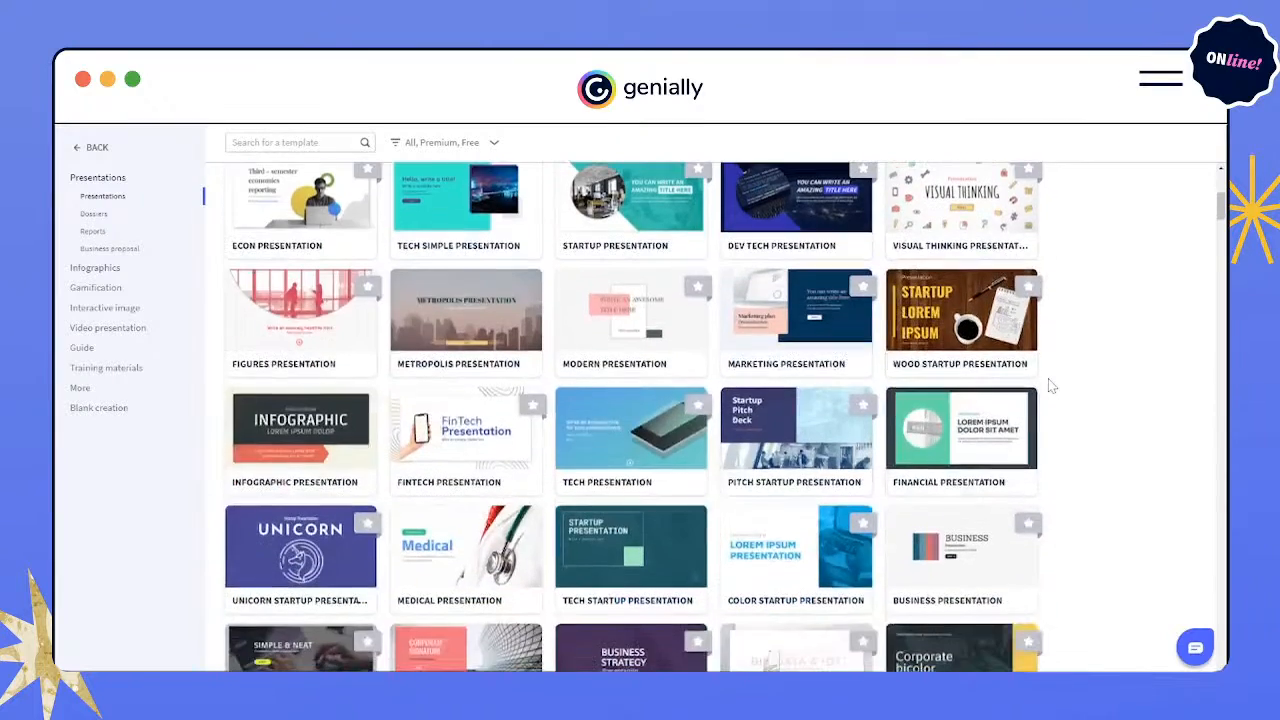
scroll(1052, 386, down, 1)
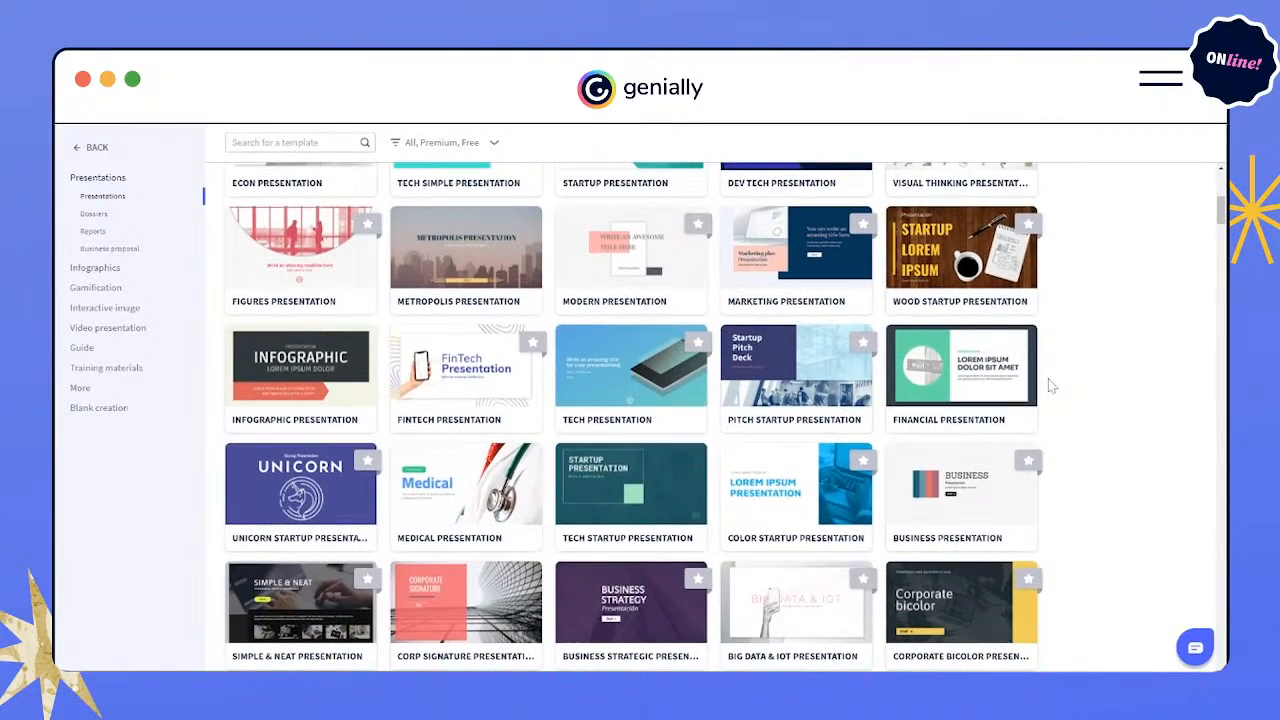
scroll(1052, 386, down, 3)
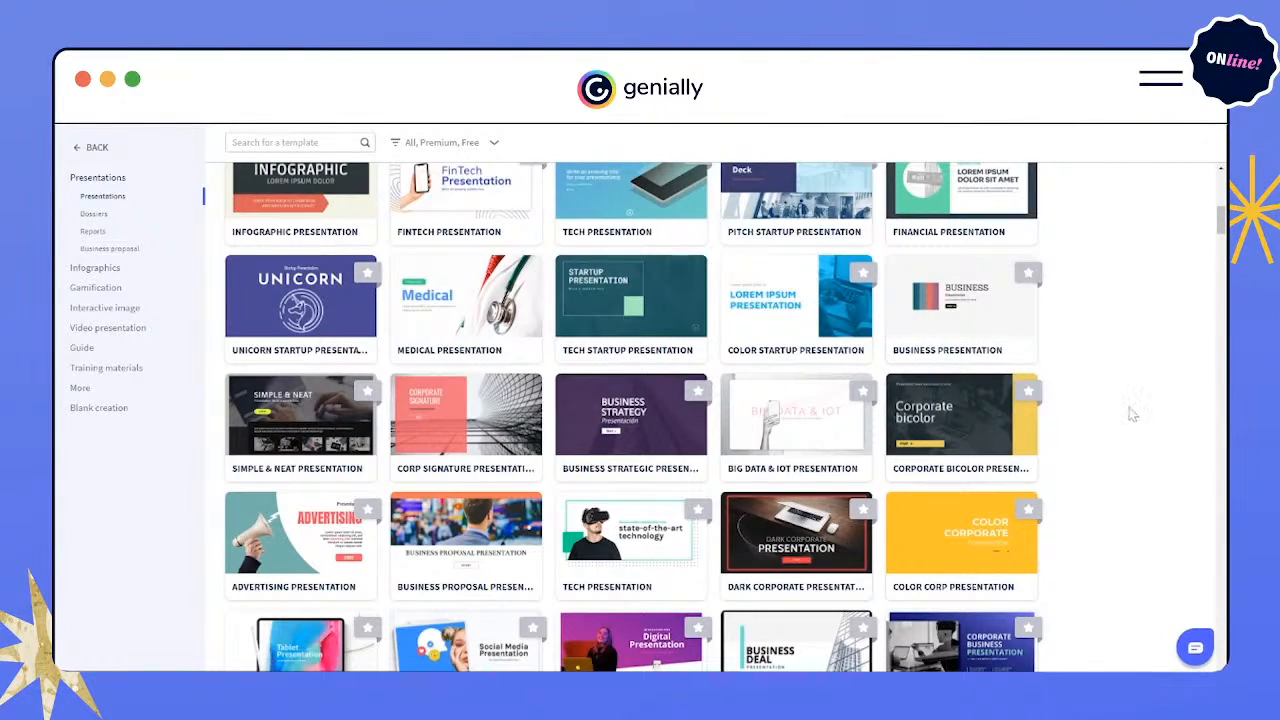
scroll(1131, 413, down, 2)
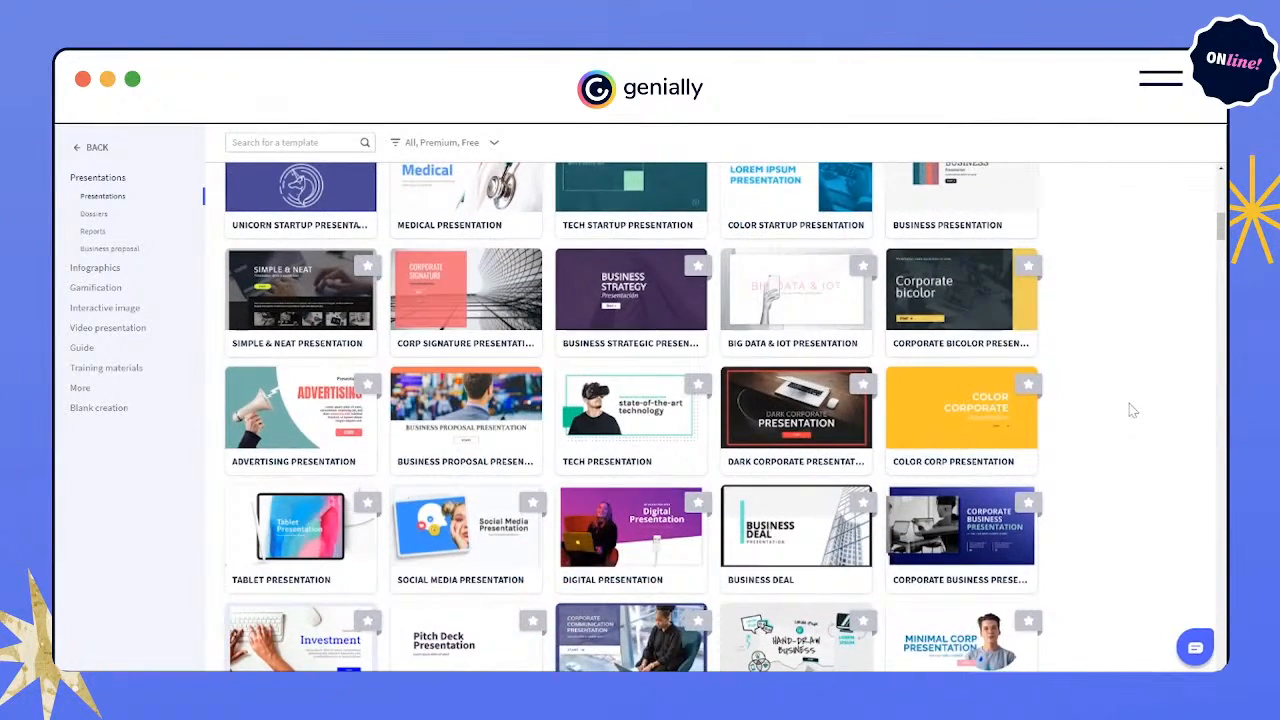
scroll(1131, 410, down, 9)
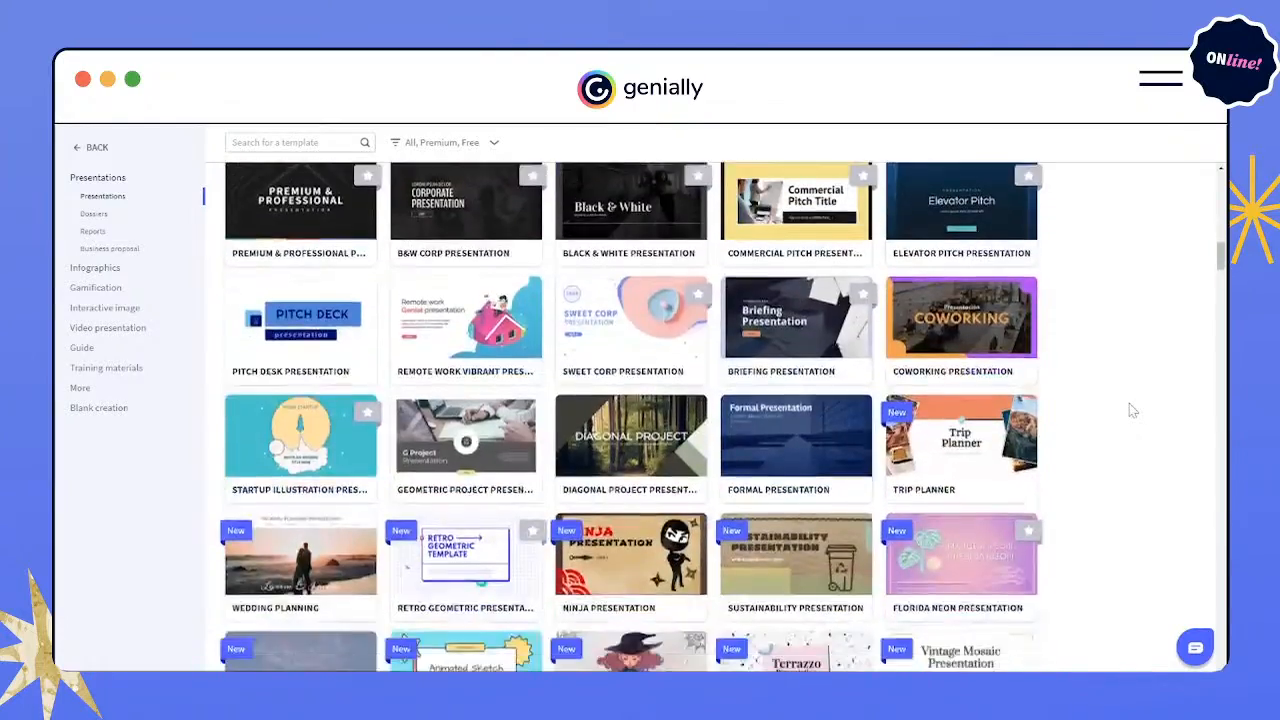
scroll(1131, 410, down, 17)
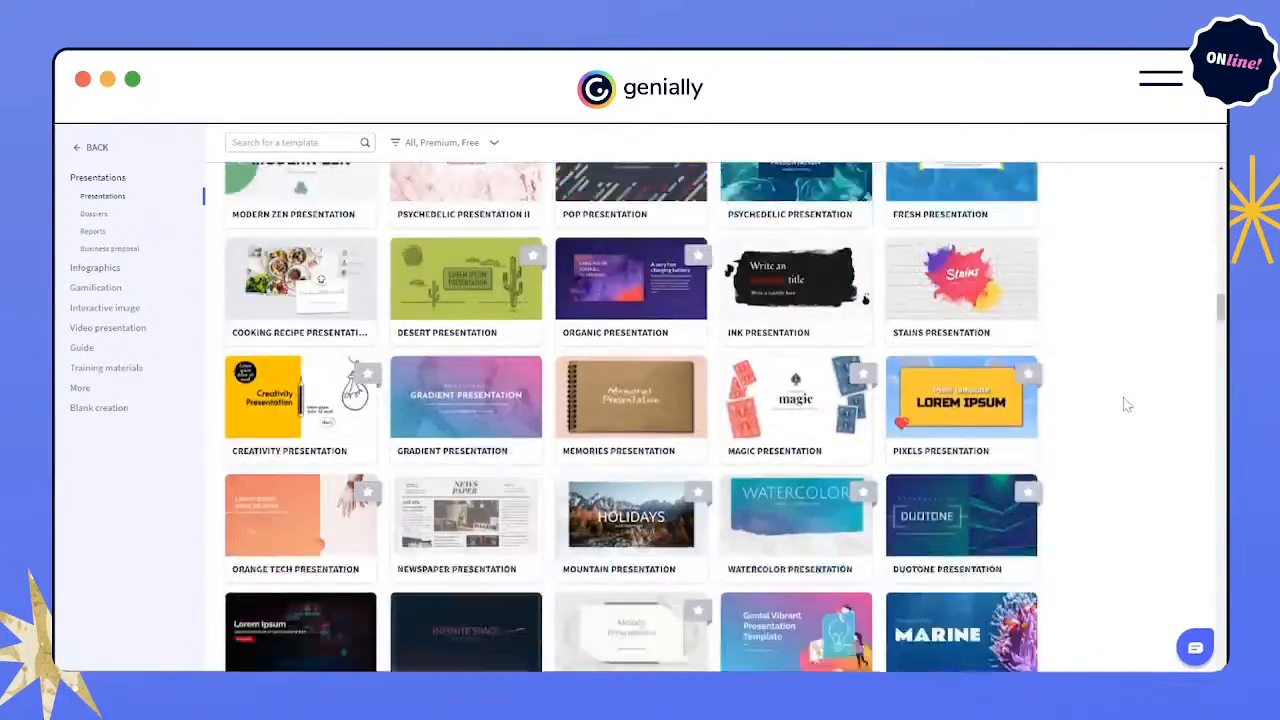
scroll(1127, 404, down, 11)
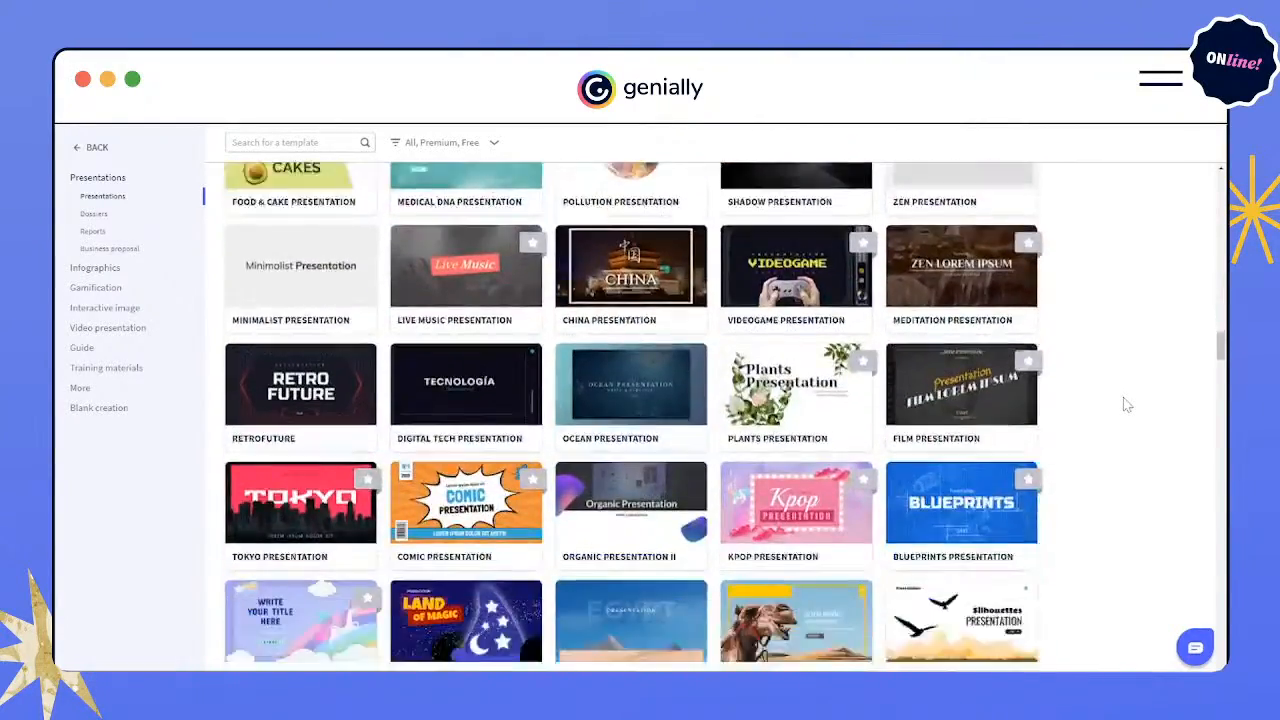
scroll(1127, 404, down, 20)
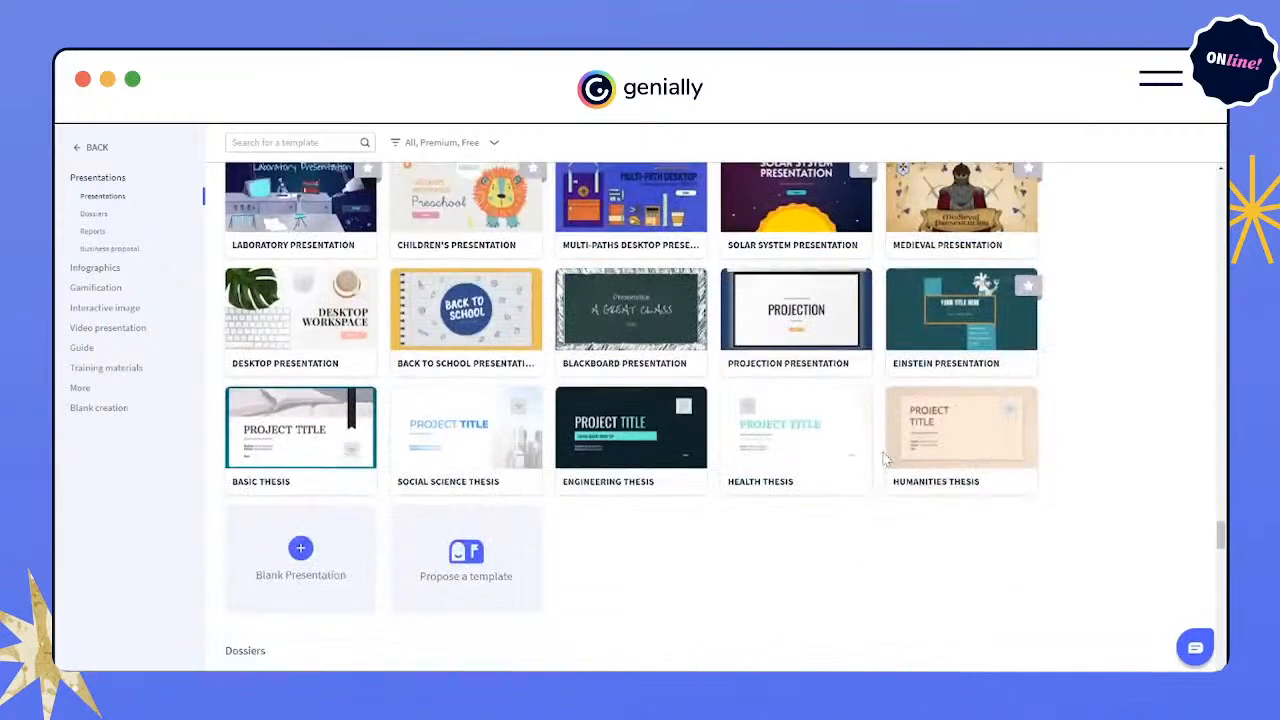
scroll(884, 459, down, 1)
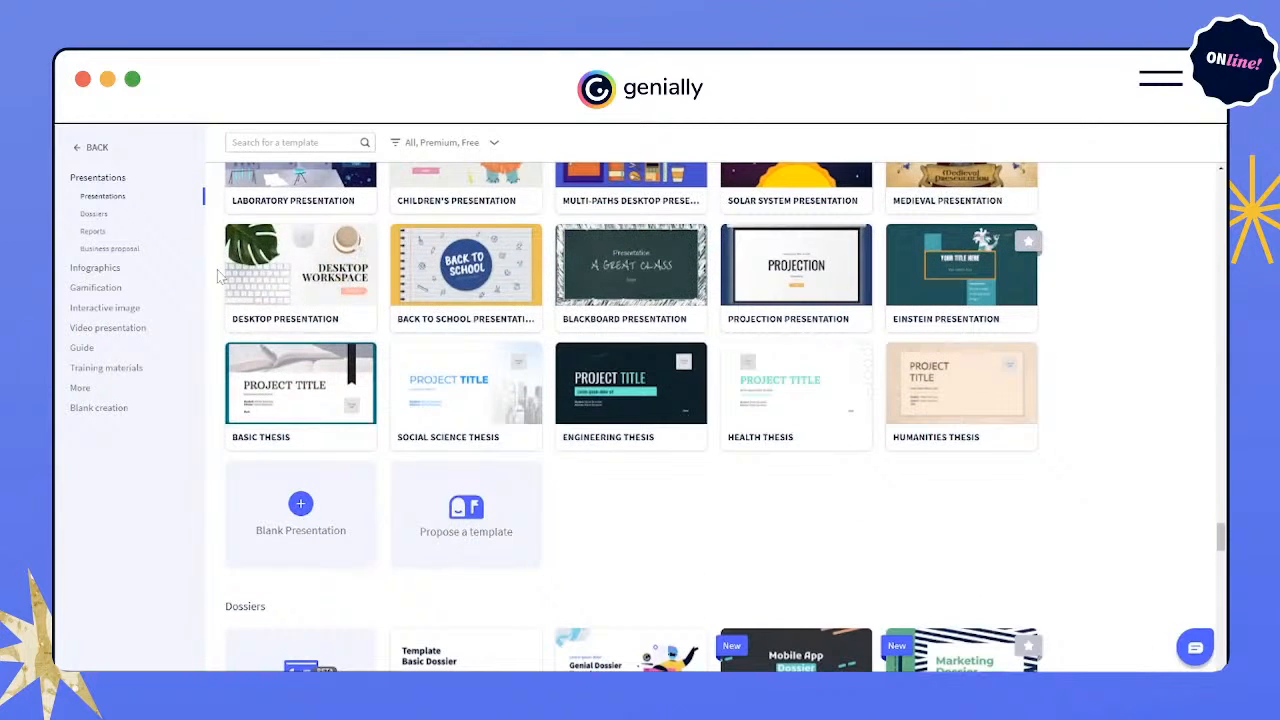
- Preview the Desktop Presentation template, starting it and following its index to the Map page
click(303, 276)
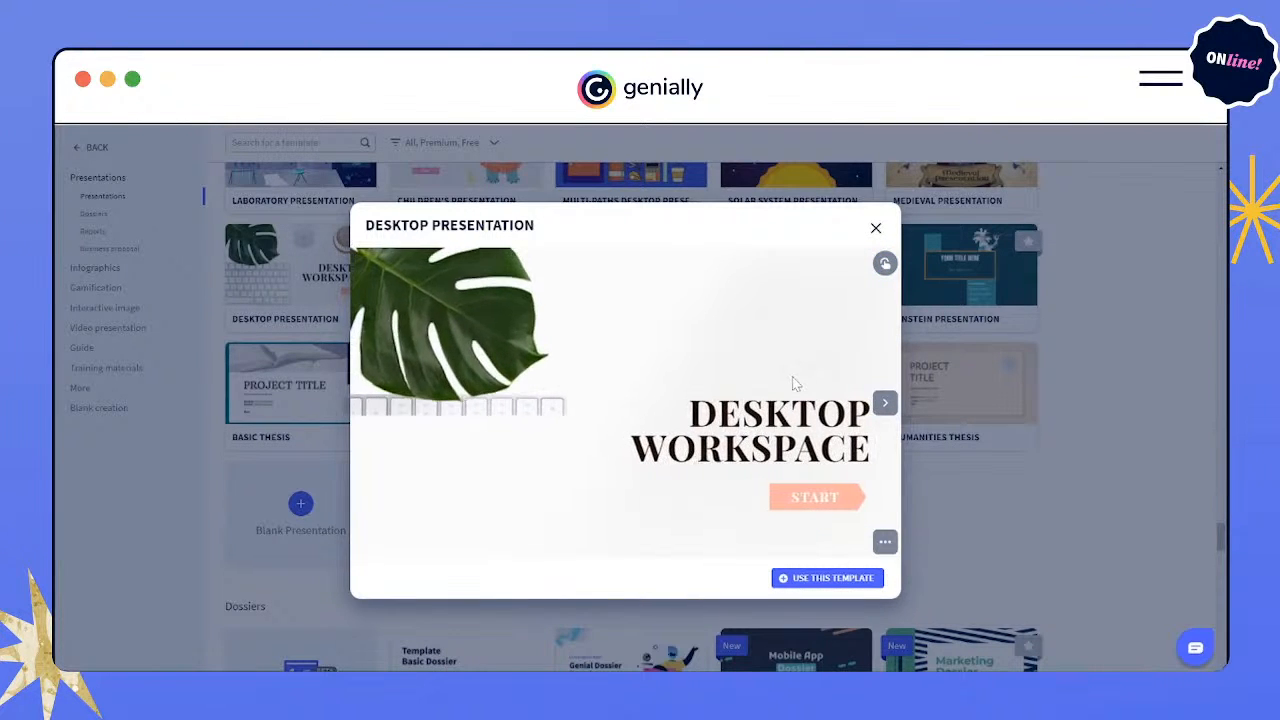
click(826, 506)
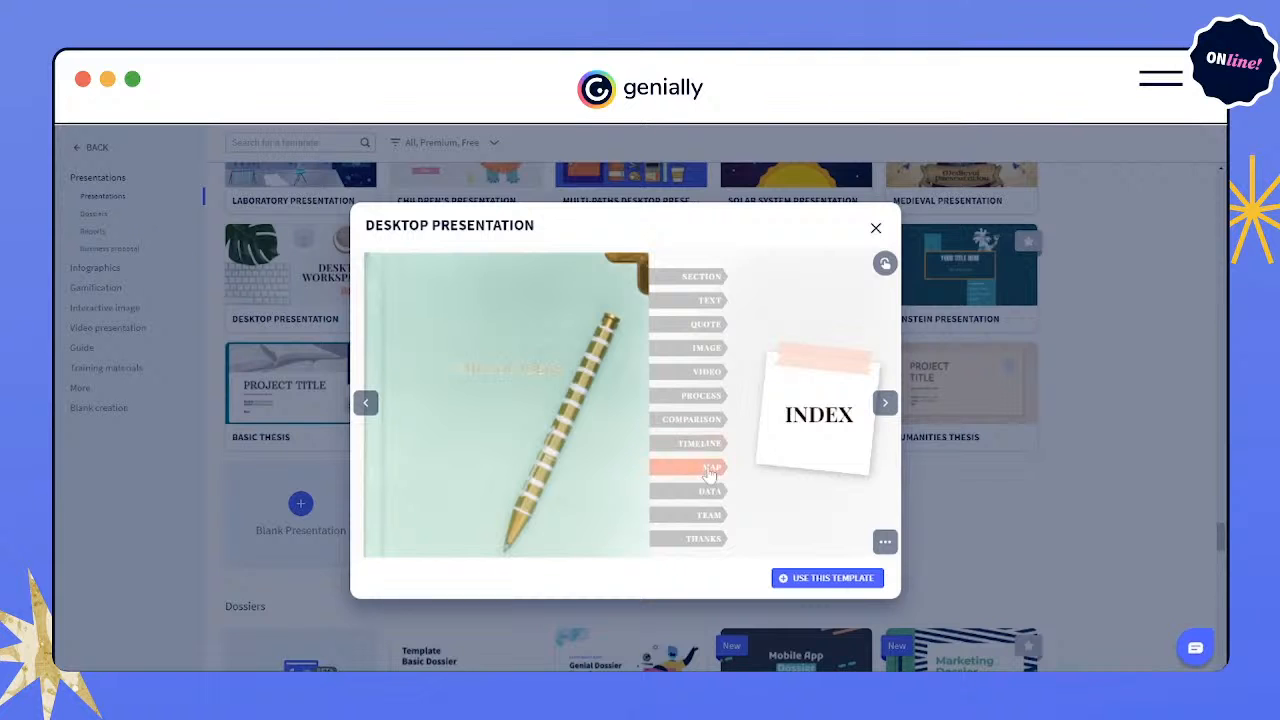
click(714, 470)
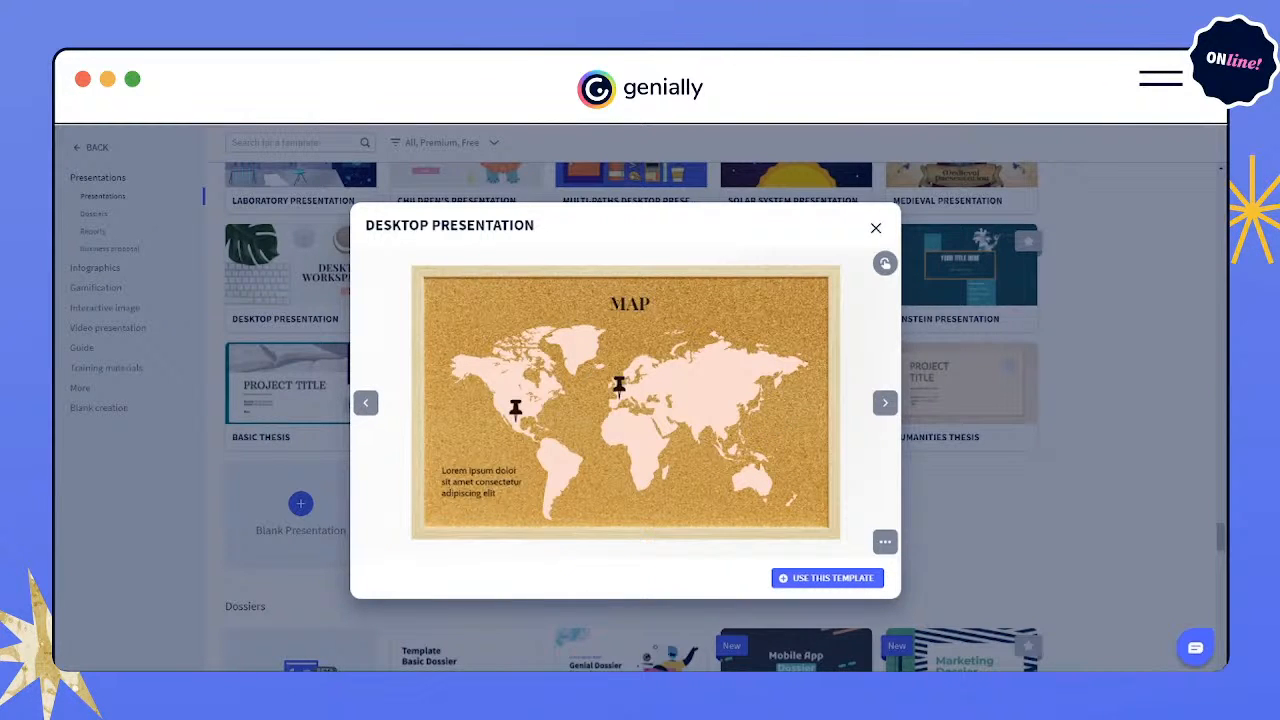
- Use the Desktop Presentation template and select all of its pages for the new creation
click(827, 584)
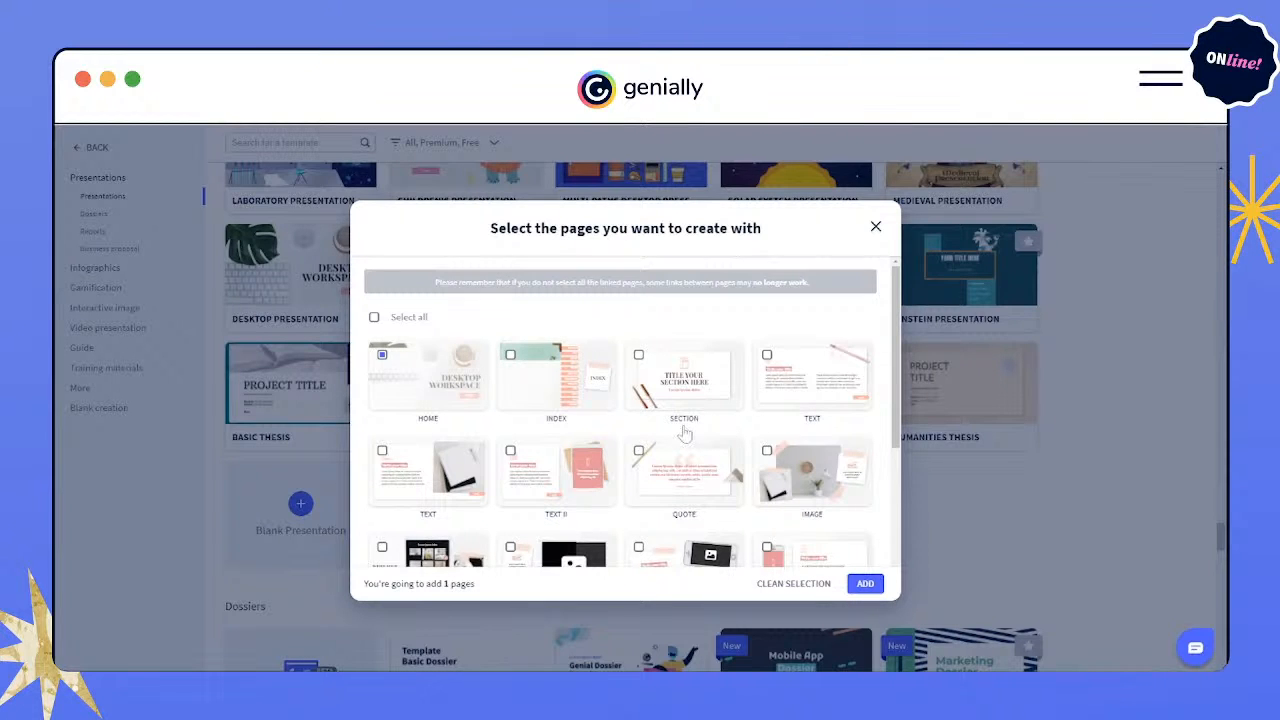
scroll(525, 400, down, 3)
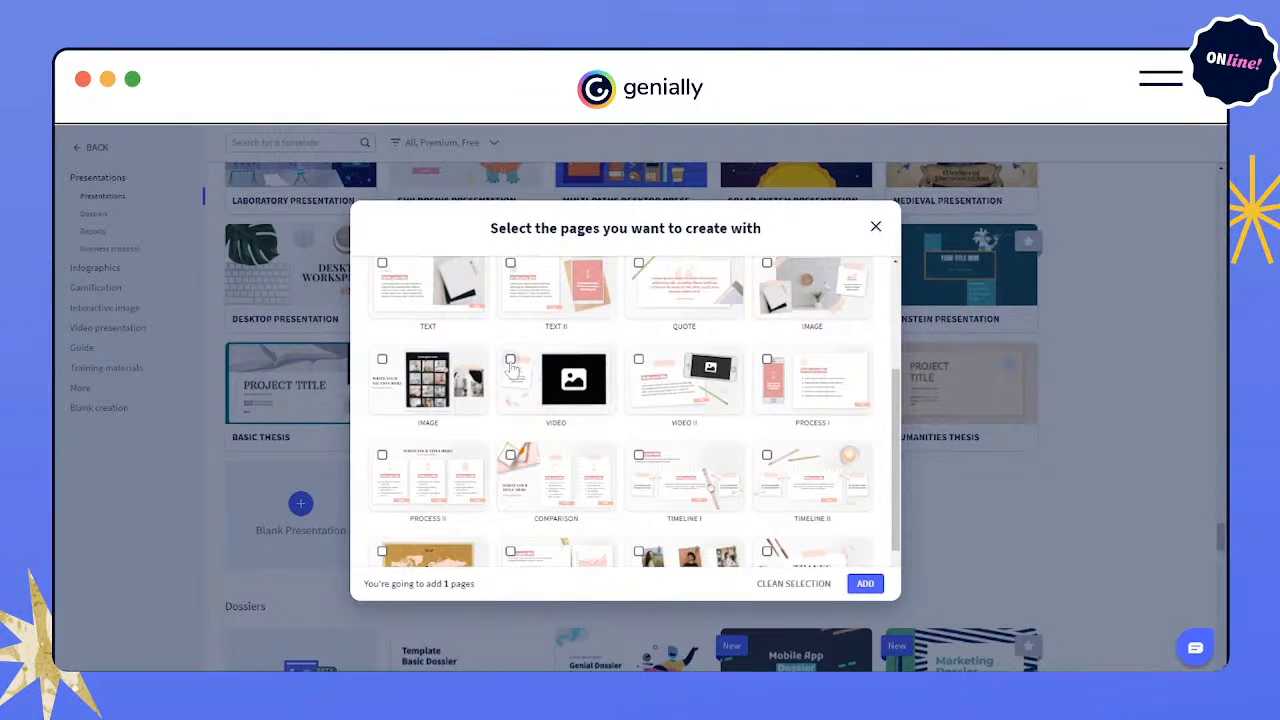
click(510, 360)
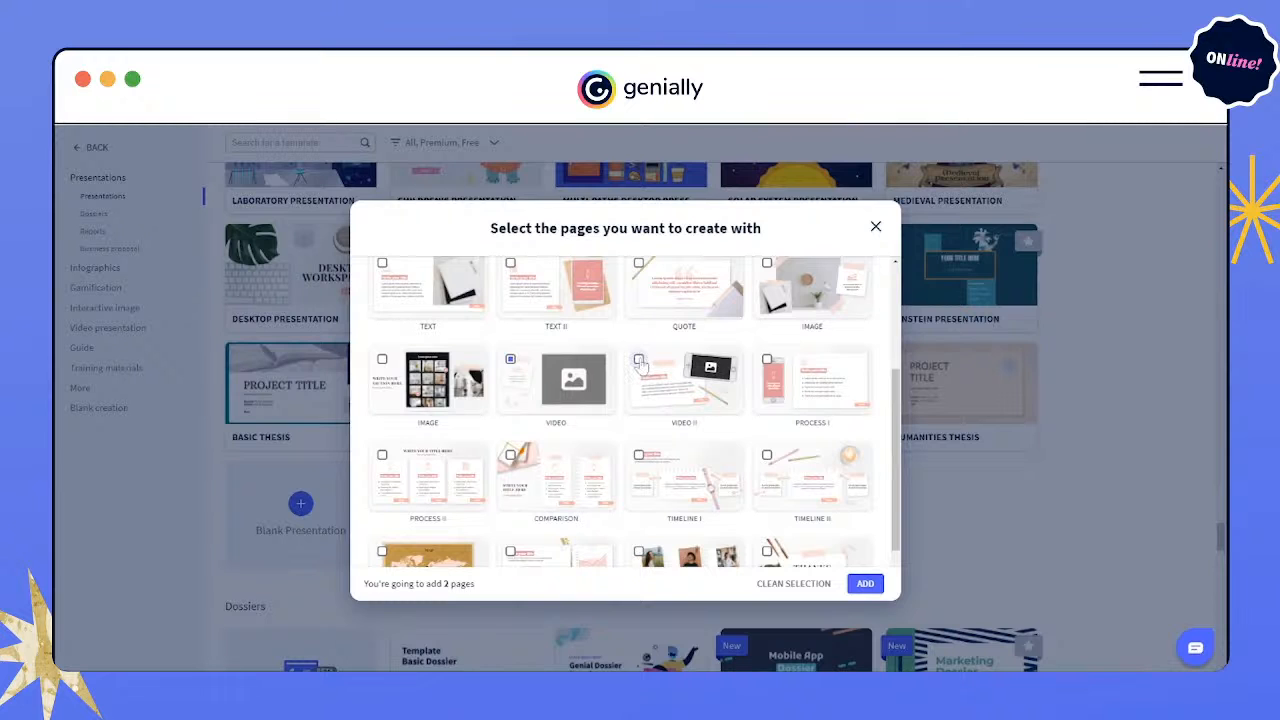
click(639, 361)
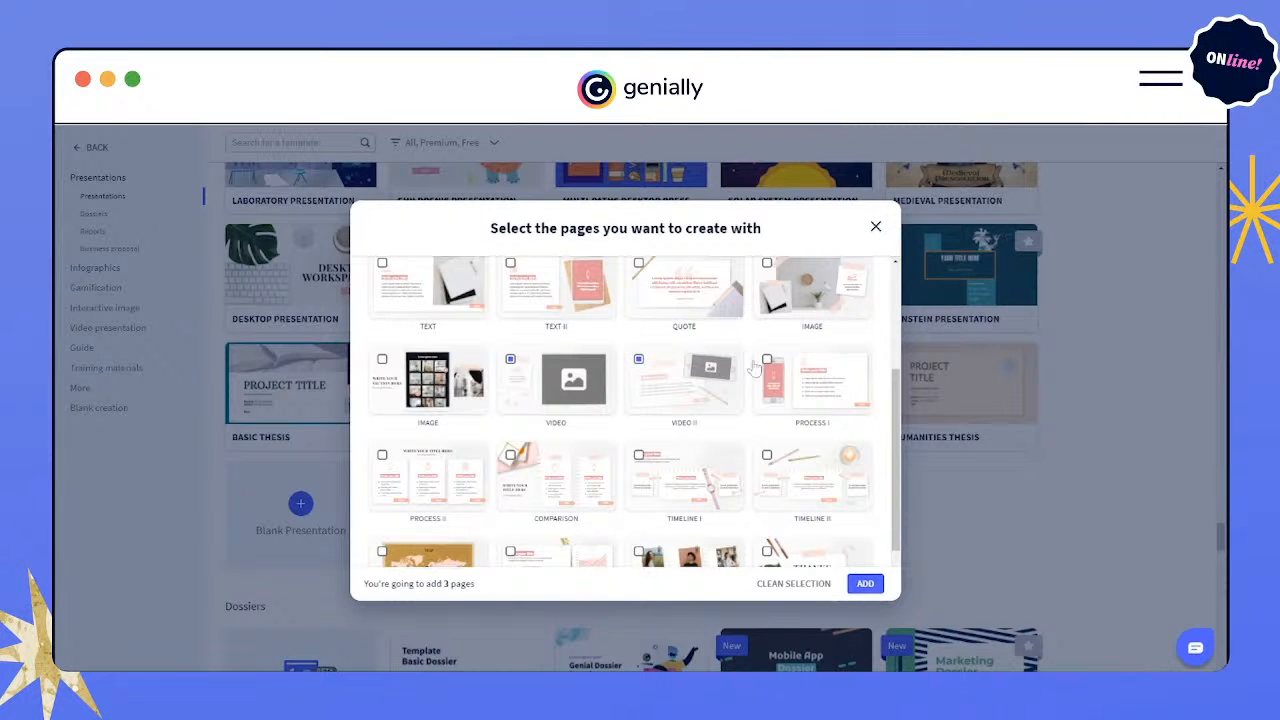
scroll(757, 368, up, 3)
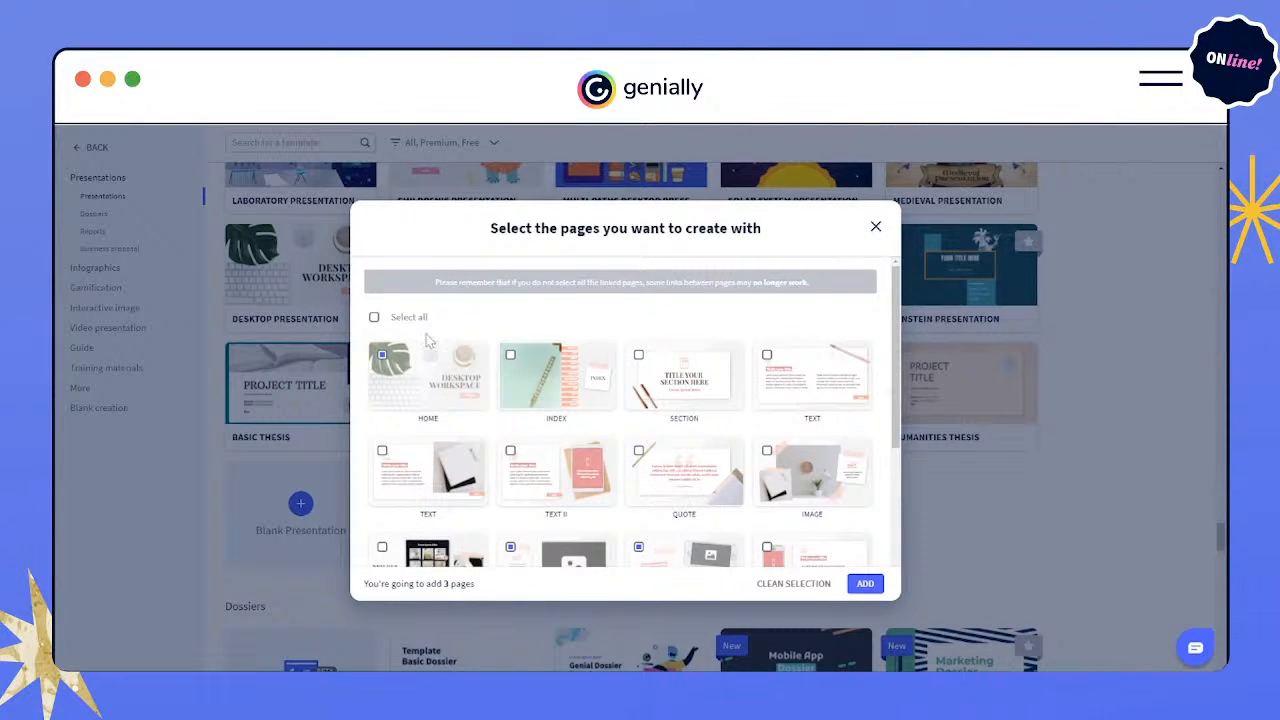
click(374, 317)
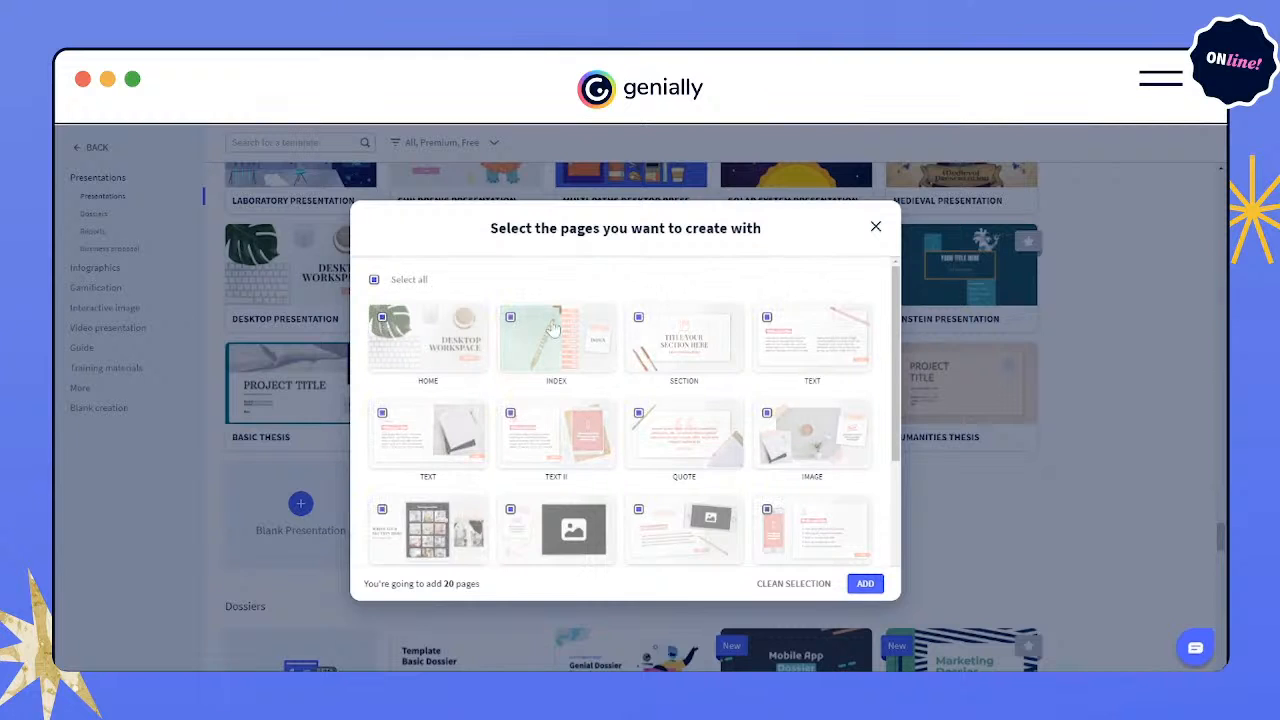
- Create the presentation with the selected pages and title the creation My First Genially
click(866, 586)
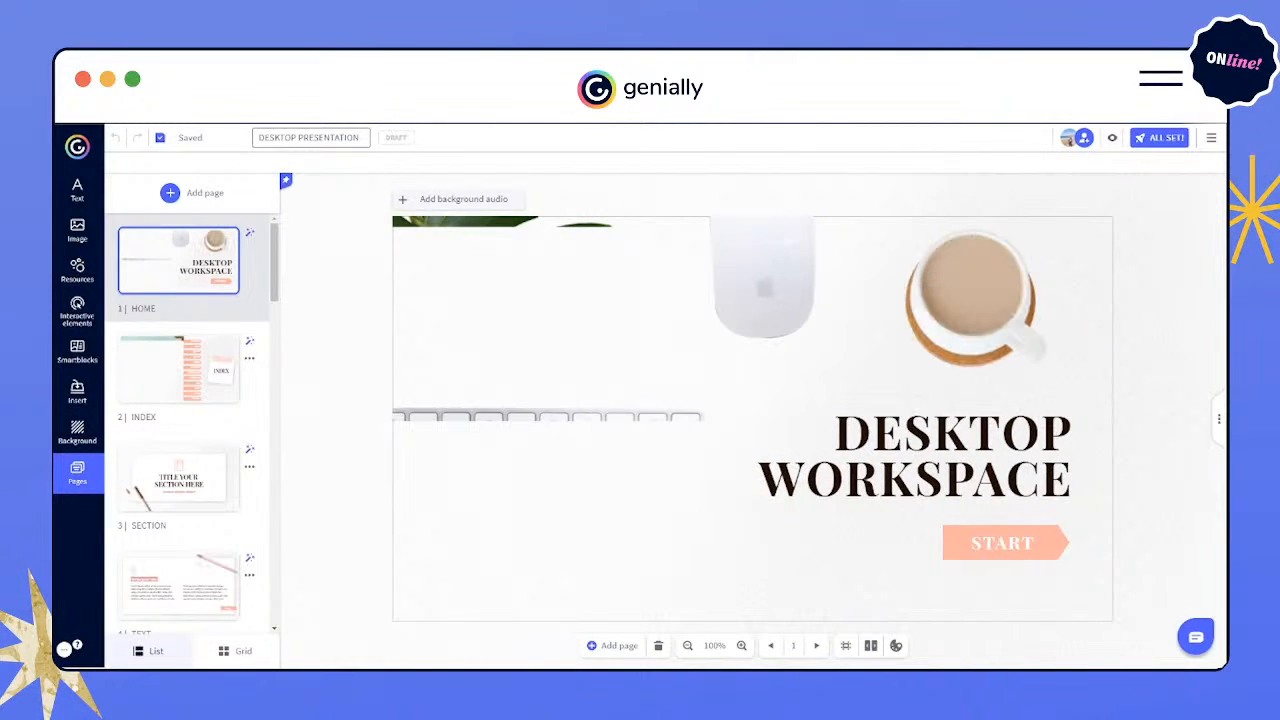
double_click(328, 137)
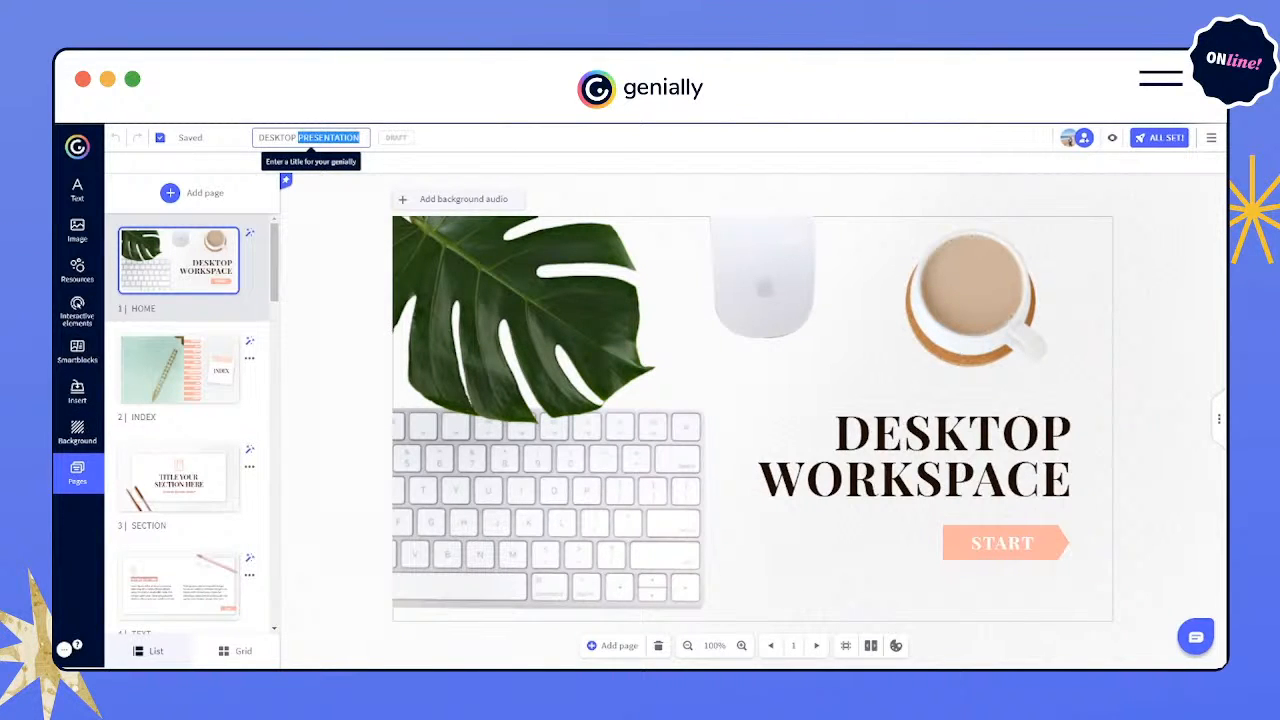
text(My First Genially)
drag(297, 138, 250, 140)
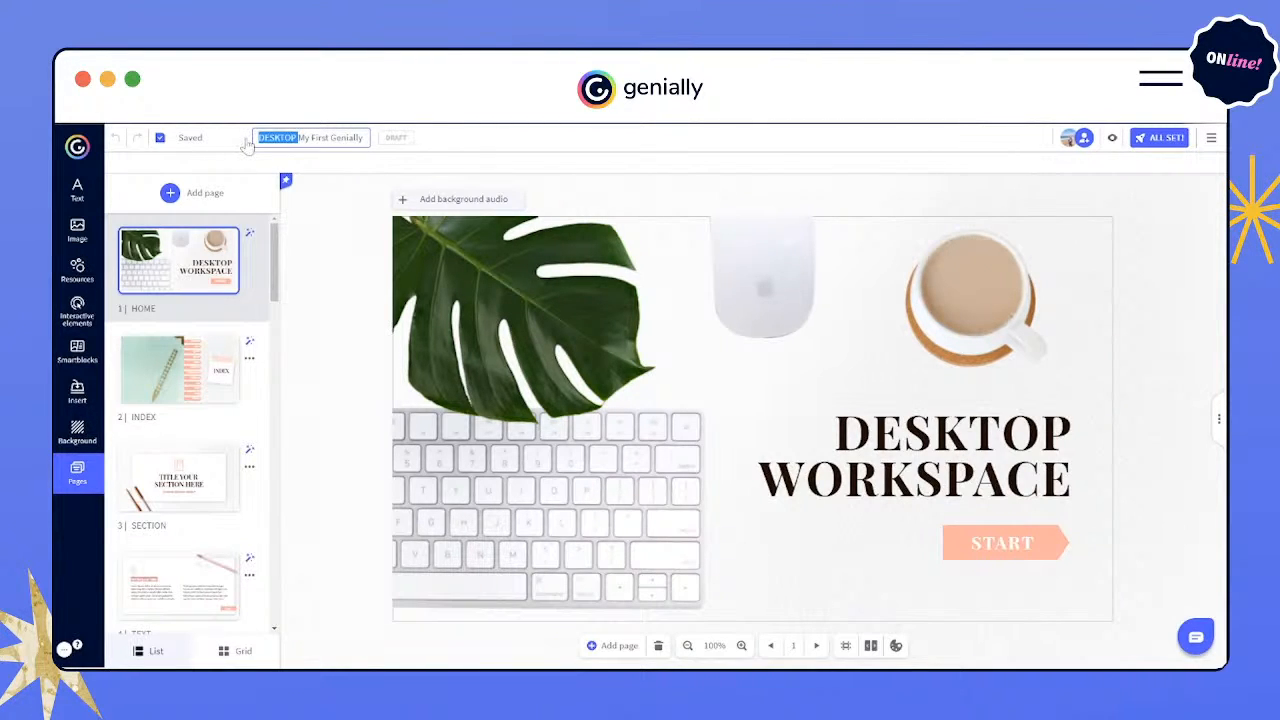
key(BackSpace)
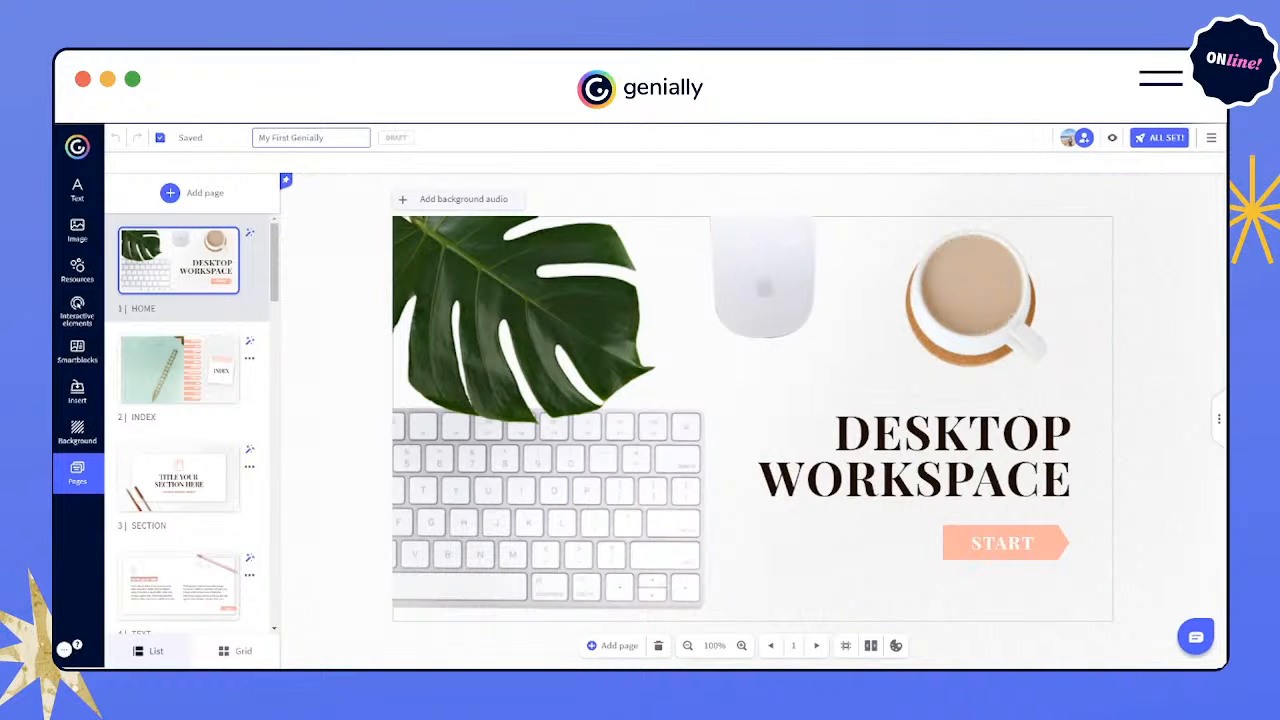
- Replace the DESKTOP WORKSPACE heading on the Home page with MY FIRST GENIALLY
click(952, 456)
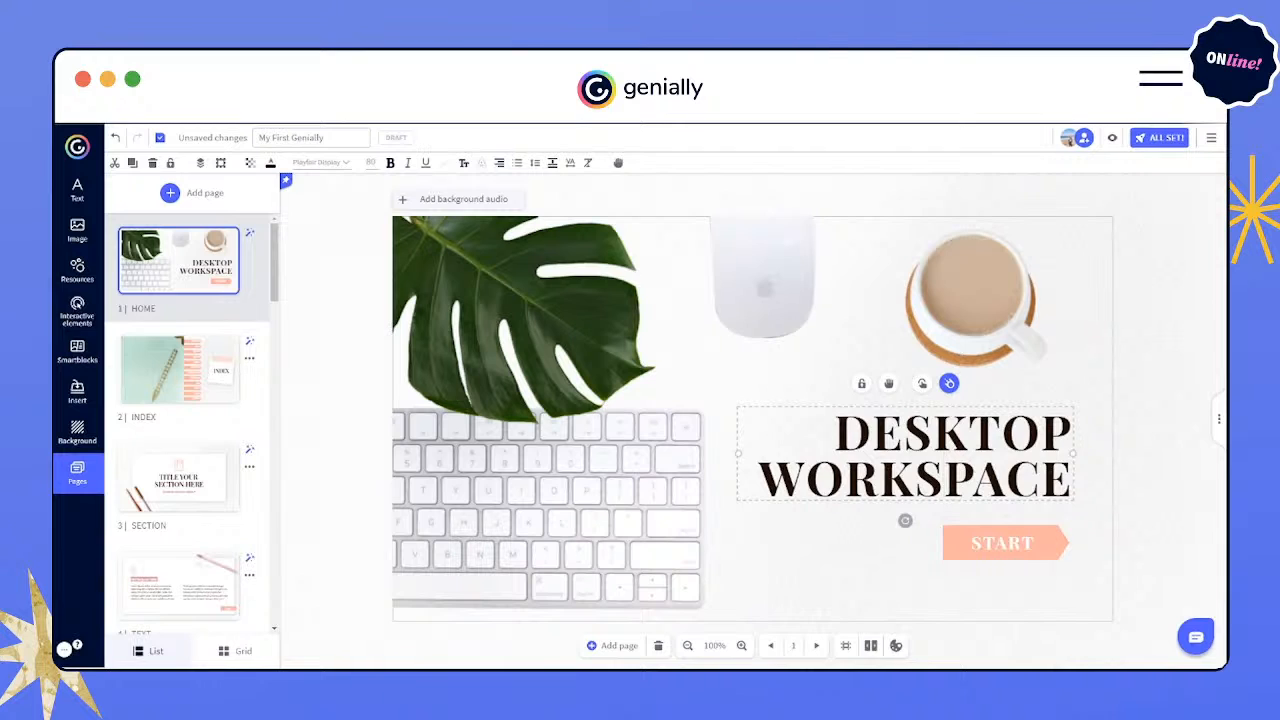
drag(835, 432, 1080, 495)
text(MY FIRST GENIALLY)
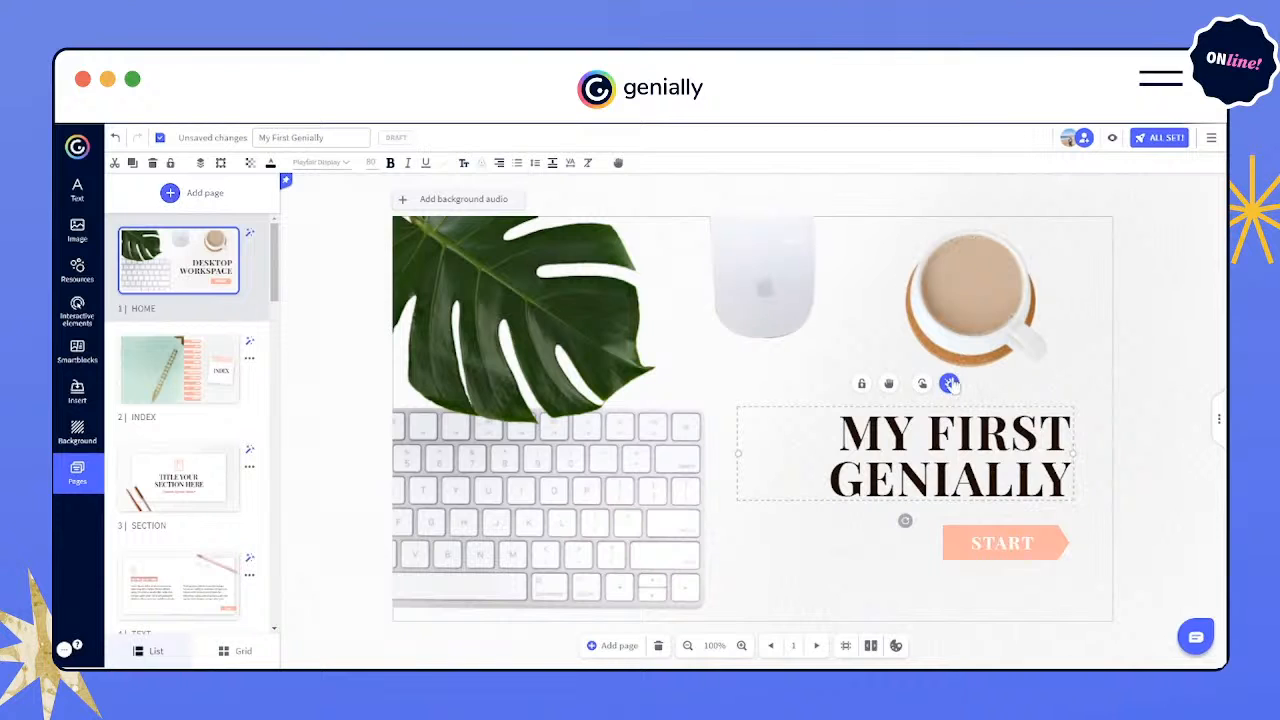
- View the mask shapes offered for the coffee cup image on the Home page
click(960, 287)
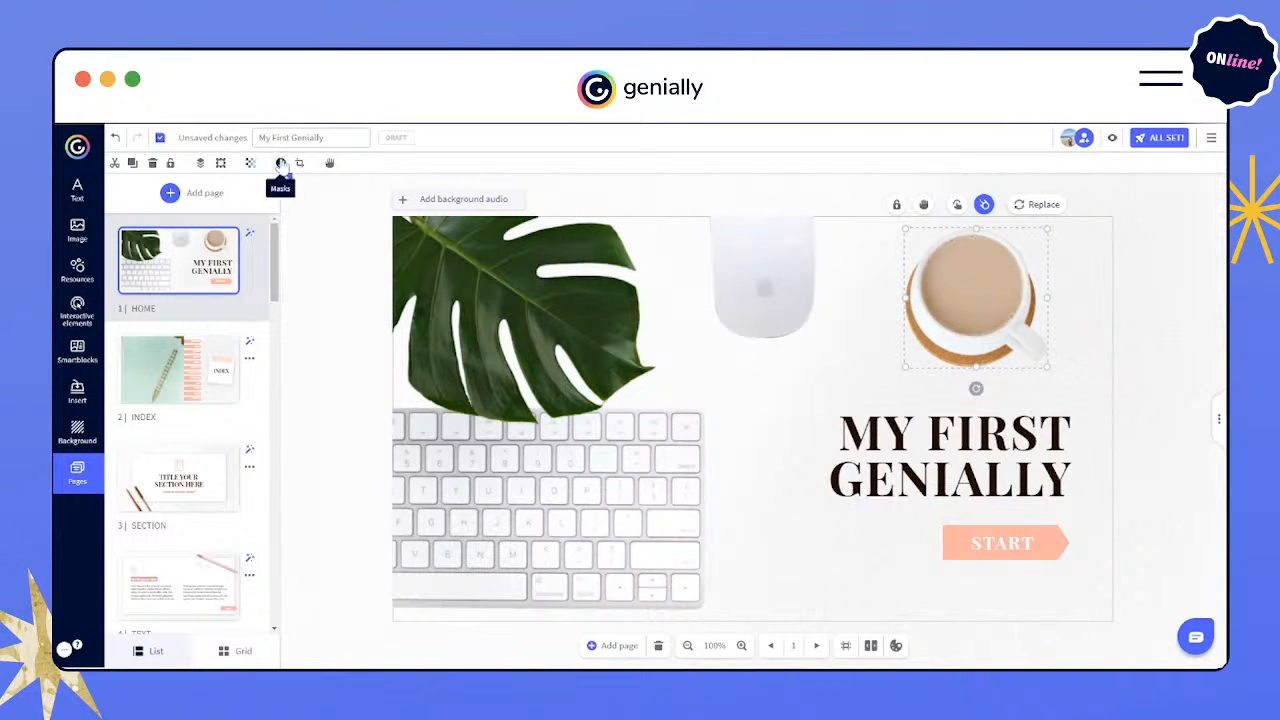
click(281, 164)
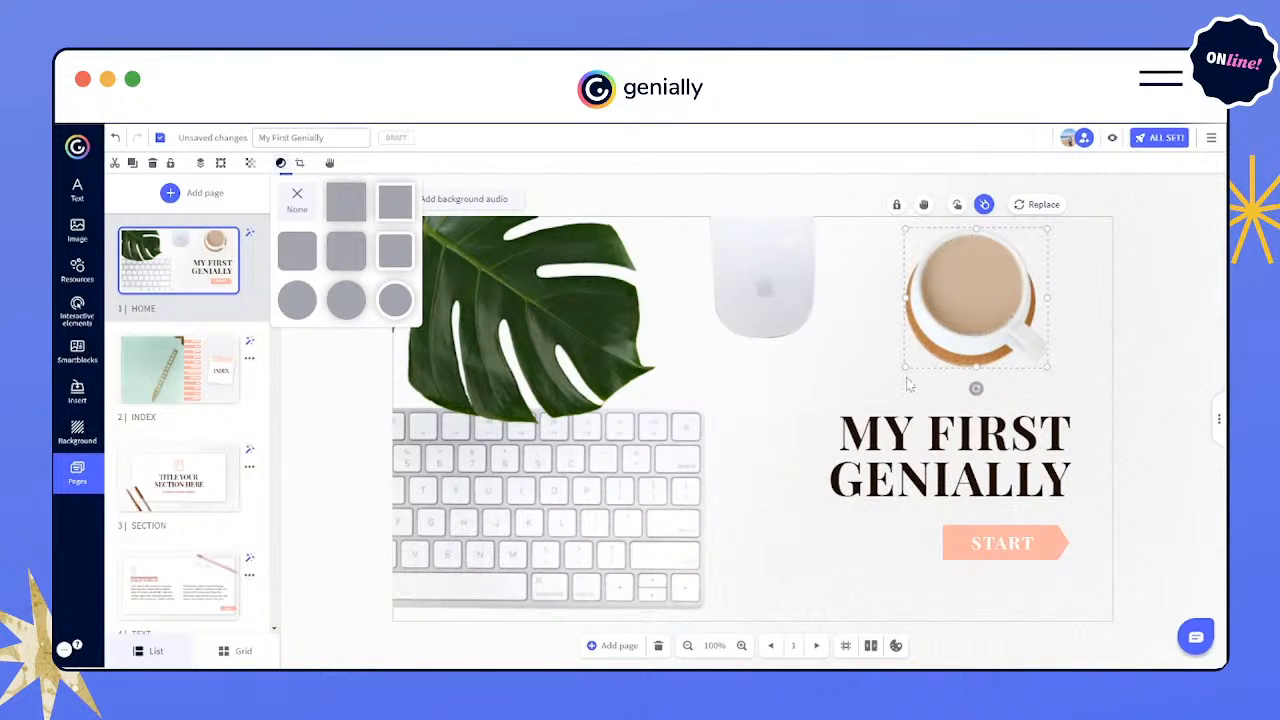
click(526, 324)
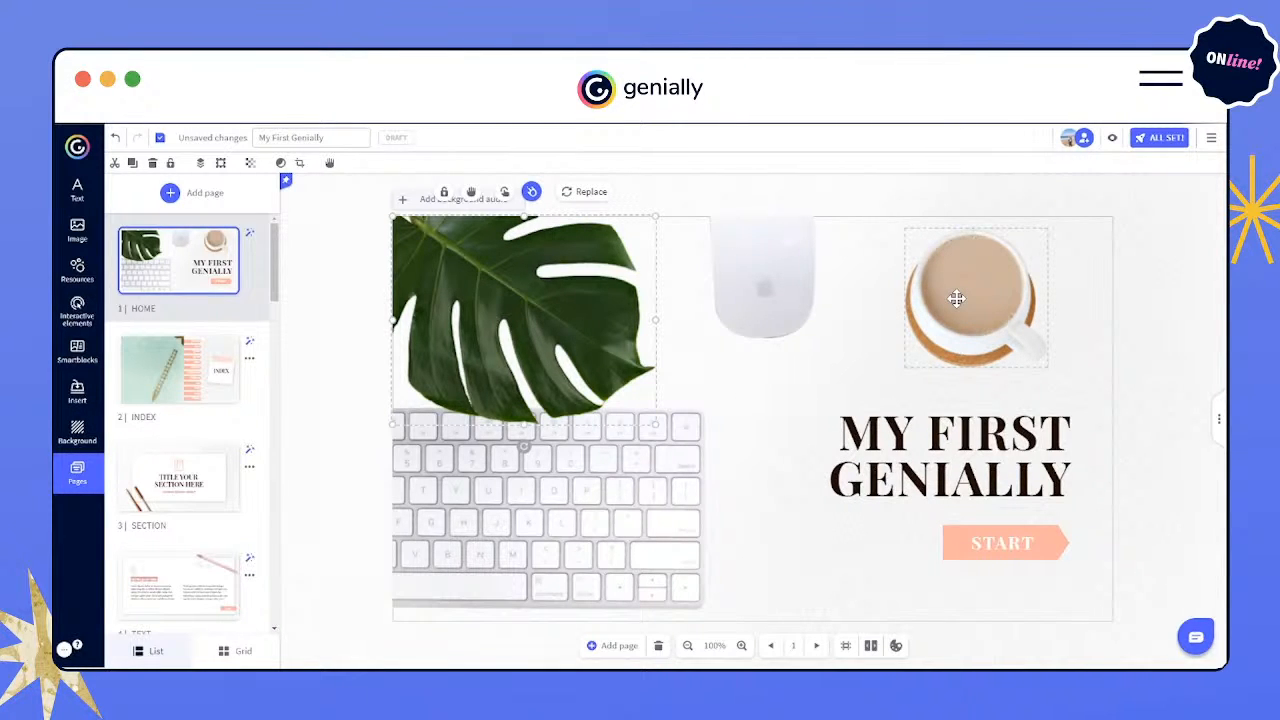
- Replace the coffee cup image with the potted succulent from the Cutouts resources
click(956, 298)
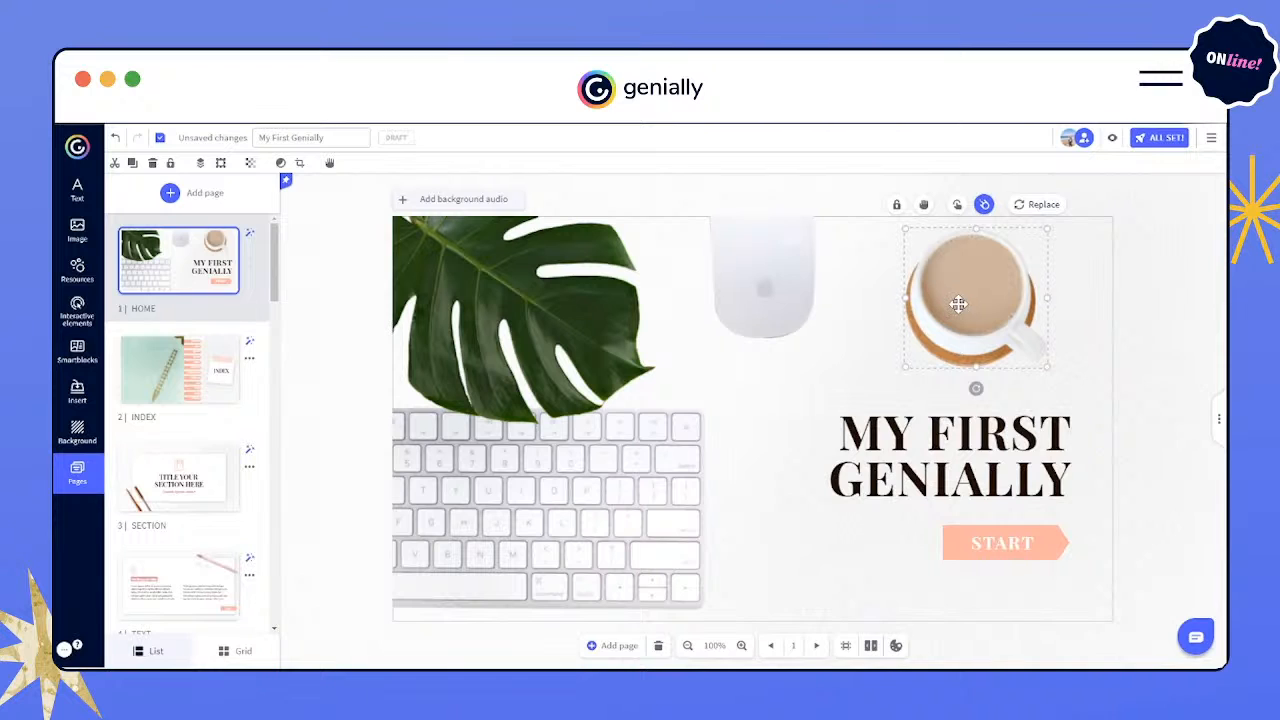
click(1040, 205)
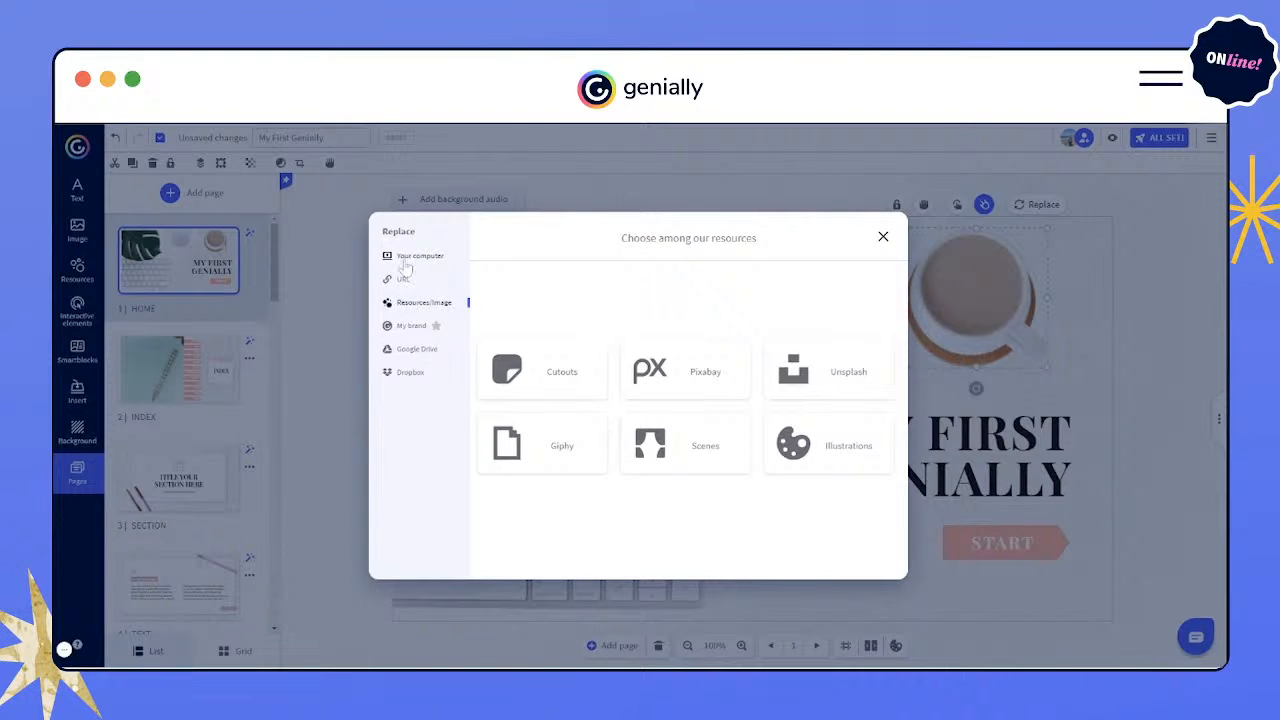
click(549, 391)
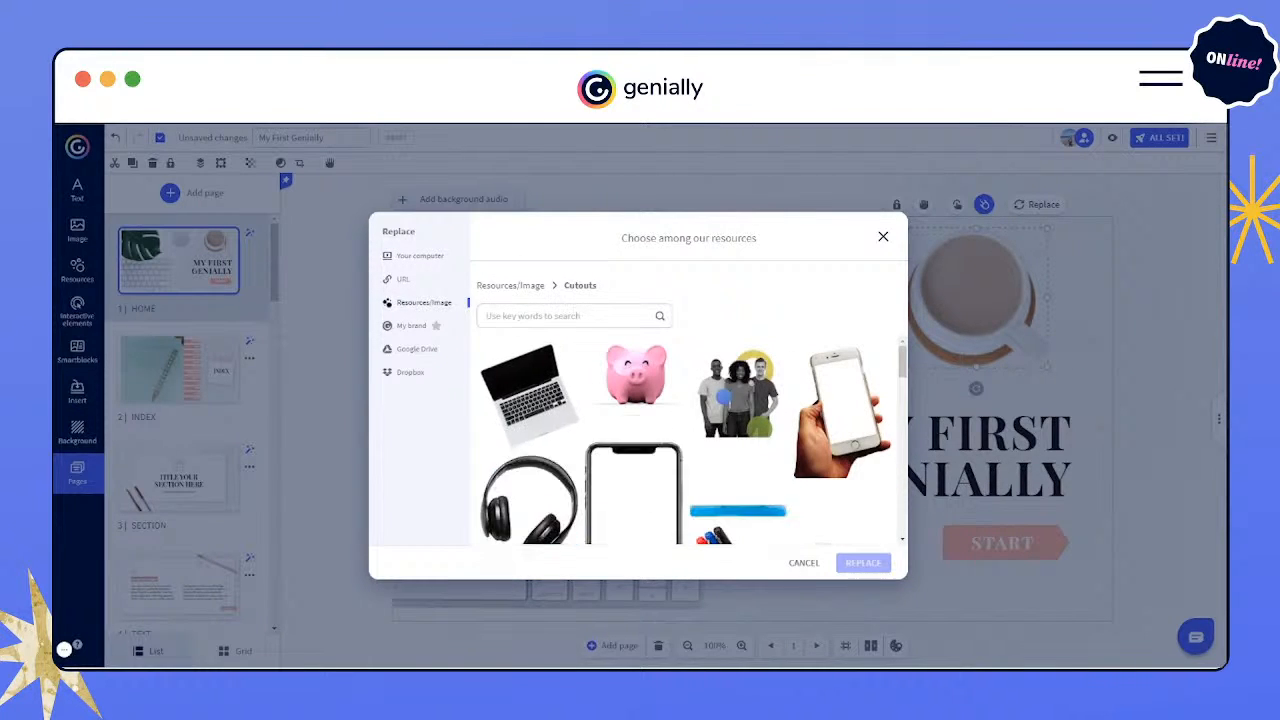
scroll(731, 428, down, 1)
scroll(731, 428, down, 10)
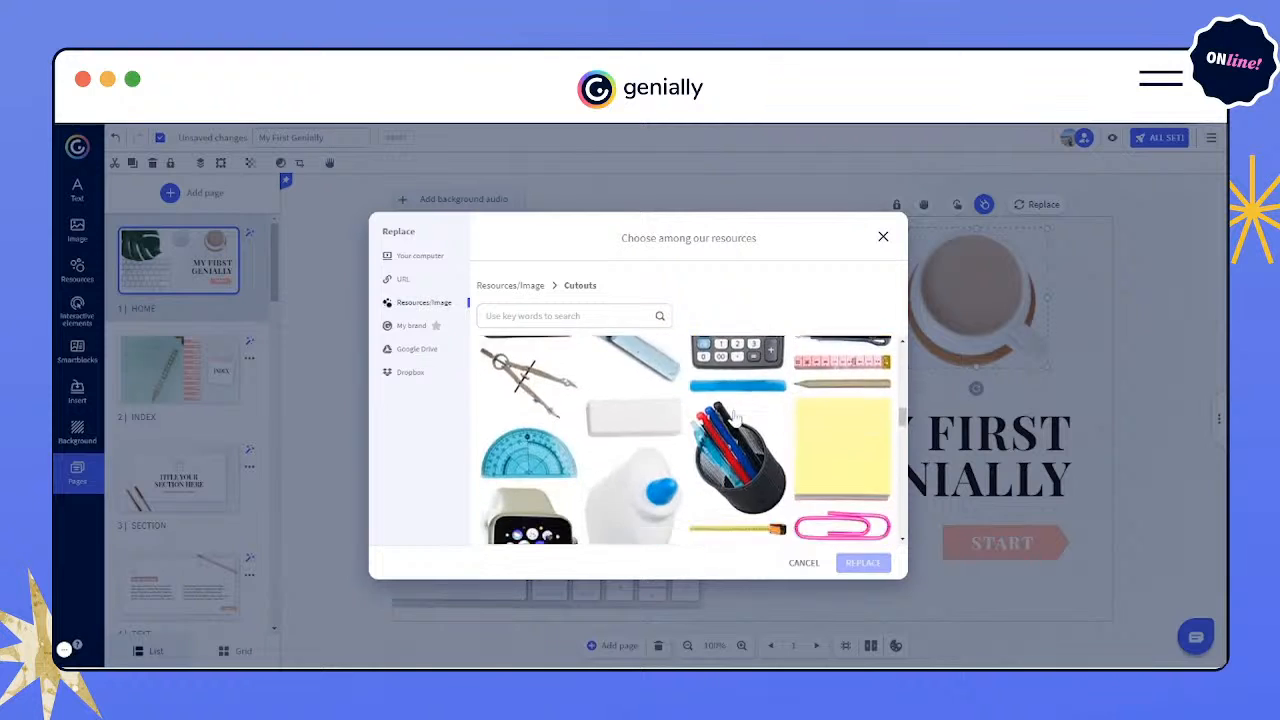
scroll(737, 410, down, 3)
click(745, 384)
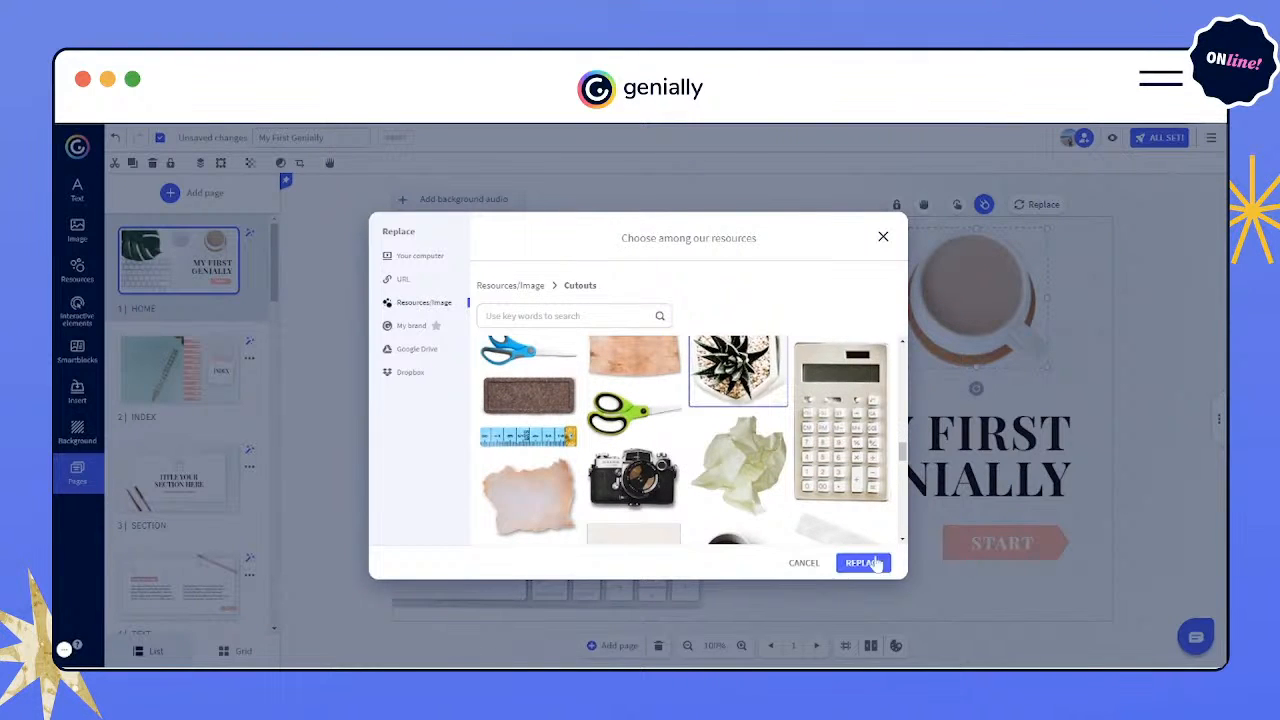
click(862, 564)
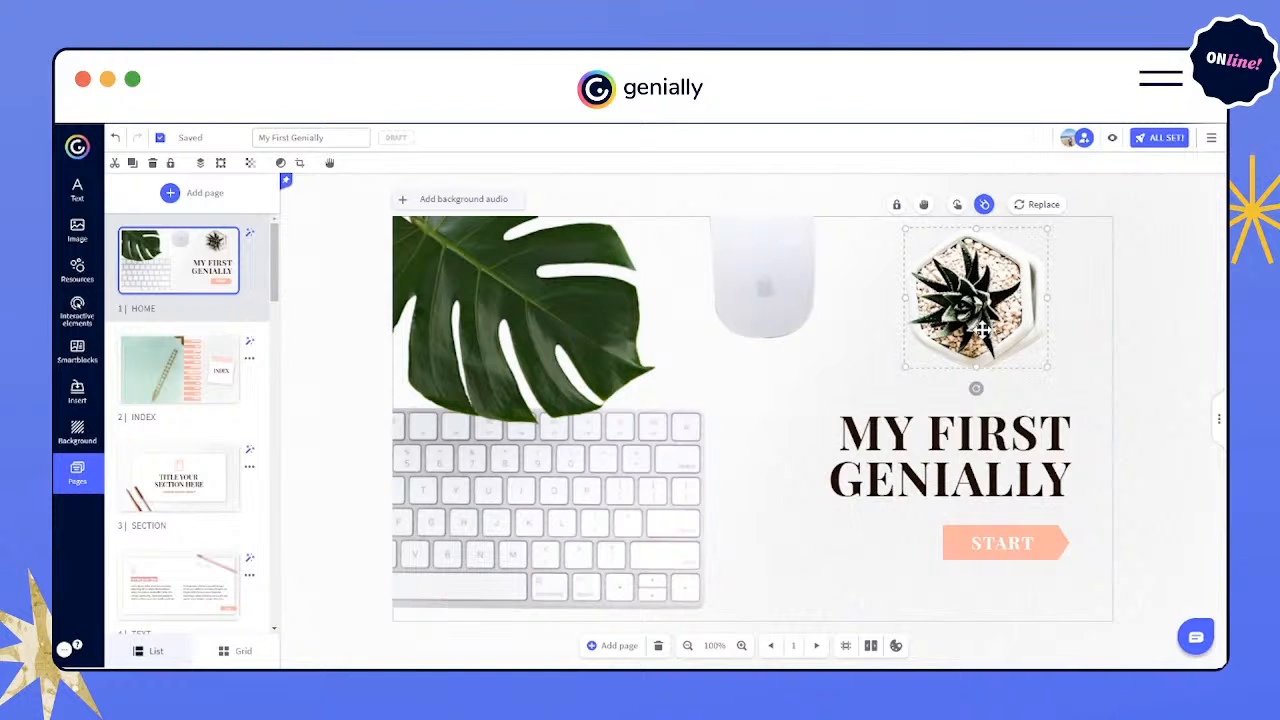
click(1081, 333)
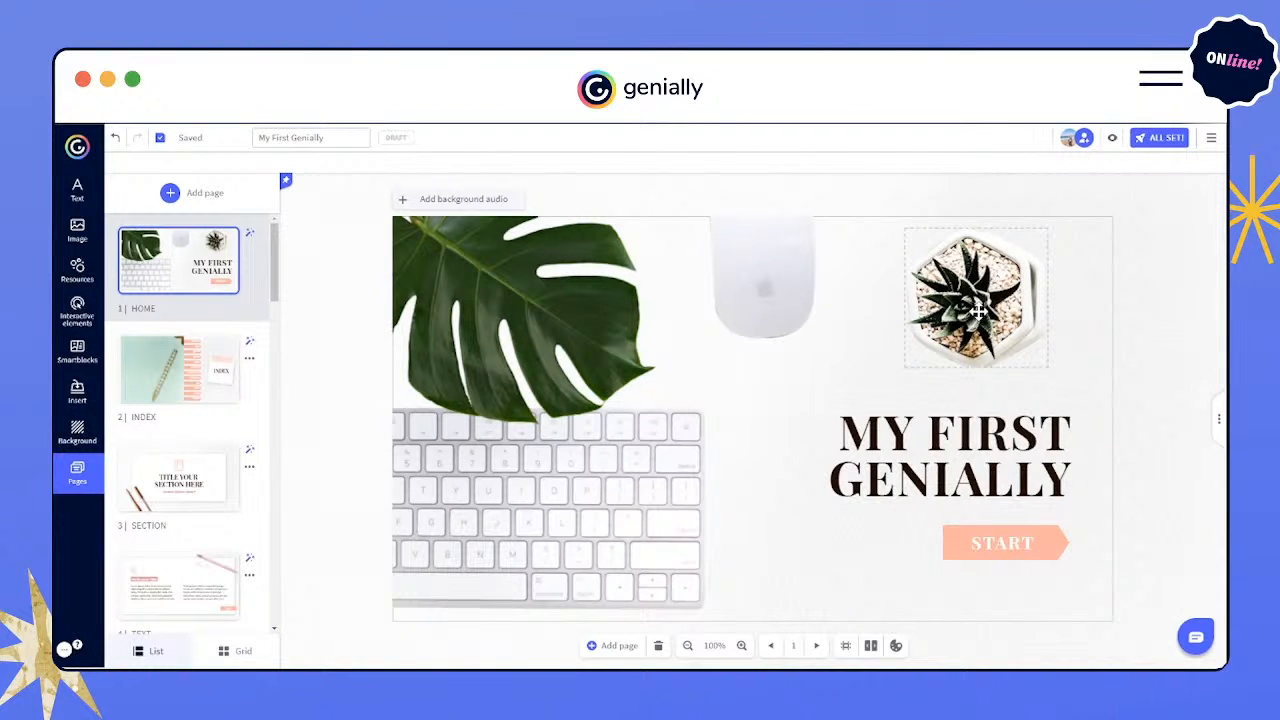
- Flip the succulent image horizontally, enlarge it slightly within its crop frame and apply the crop
double_click(978, 312)
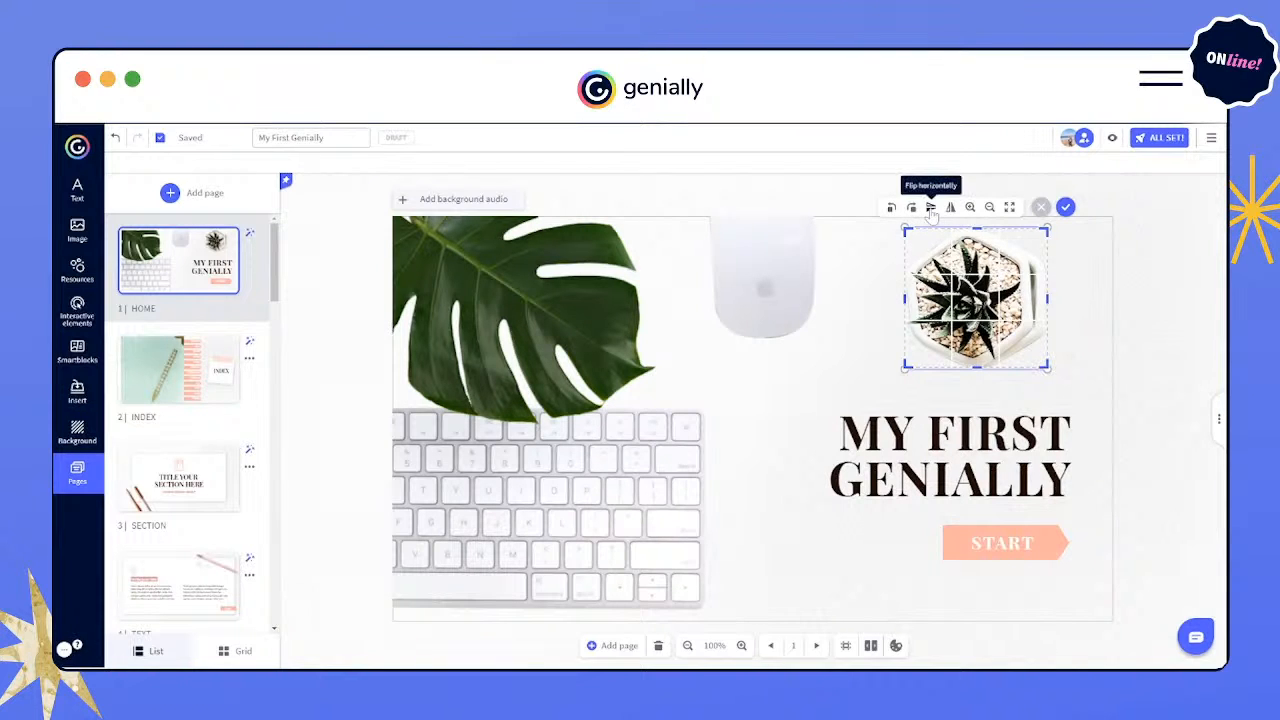
click(931, 208)
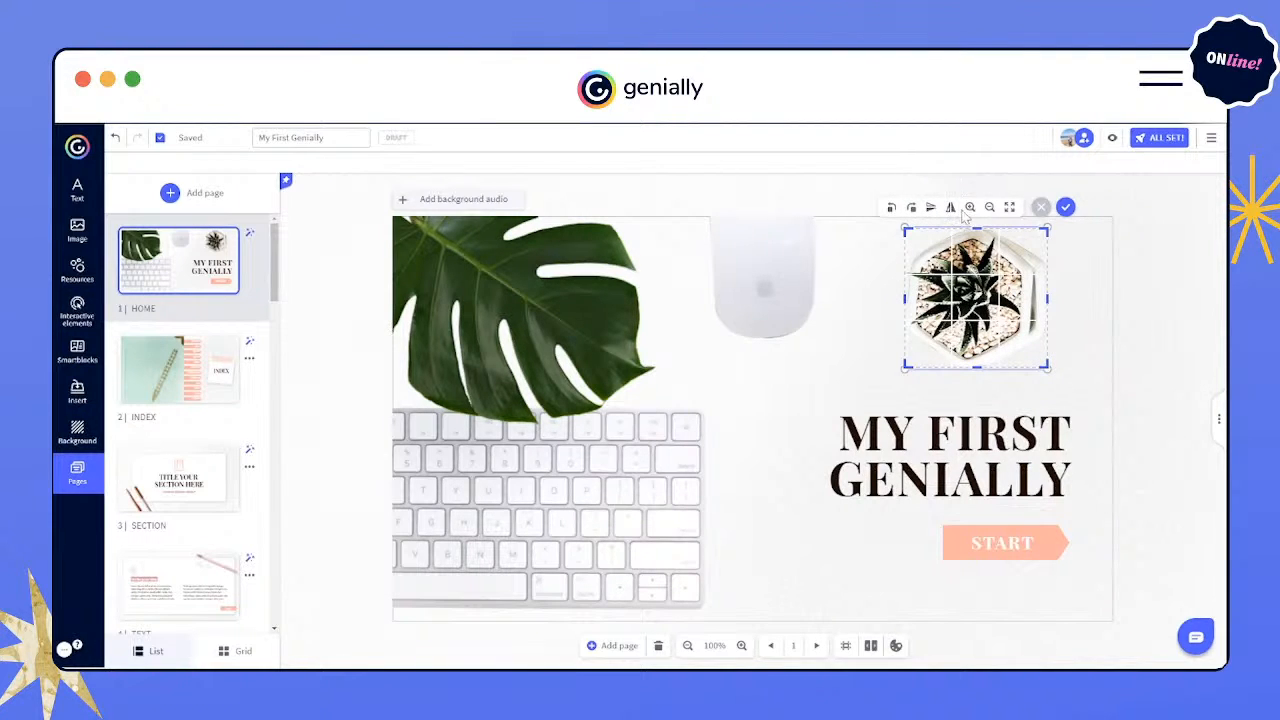
click(951, 208)
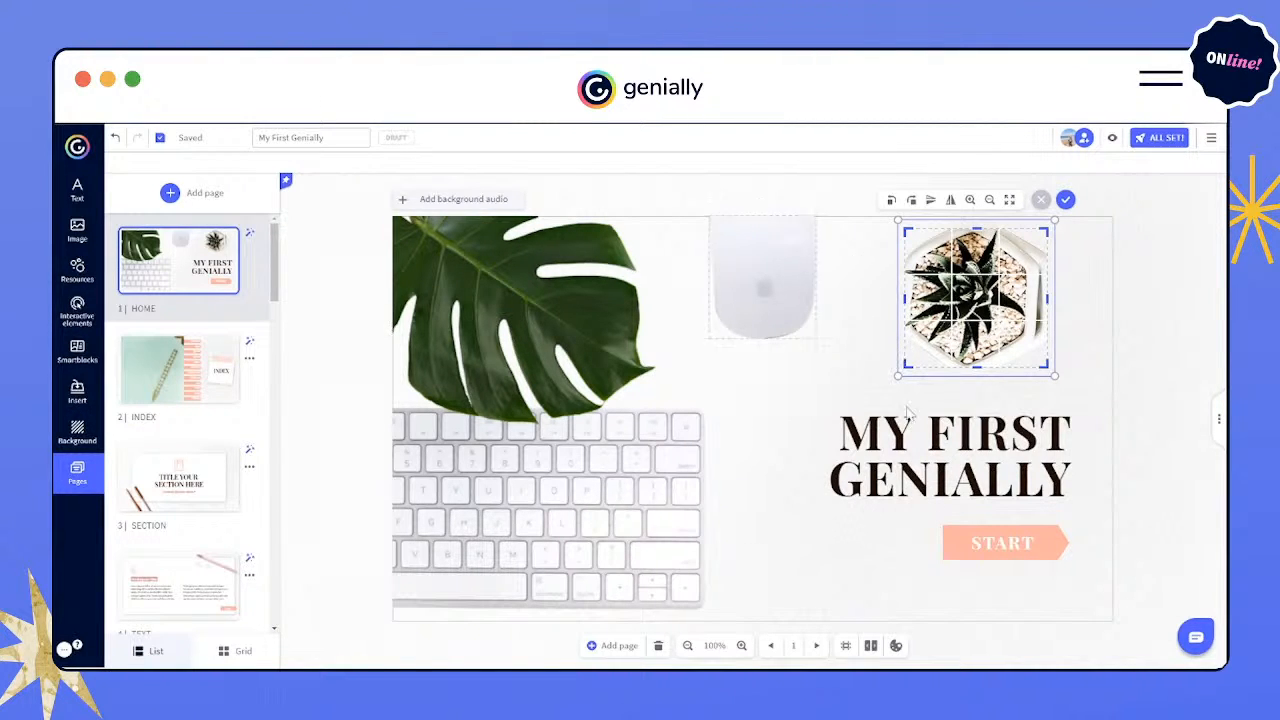
click(1066, 201)
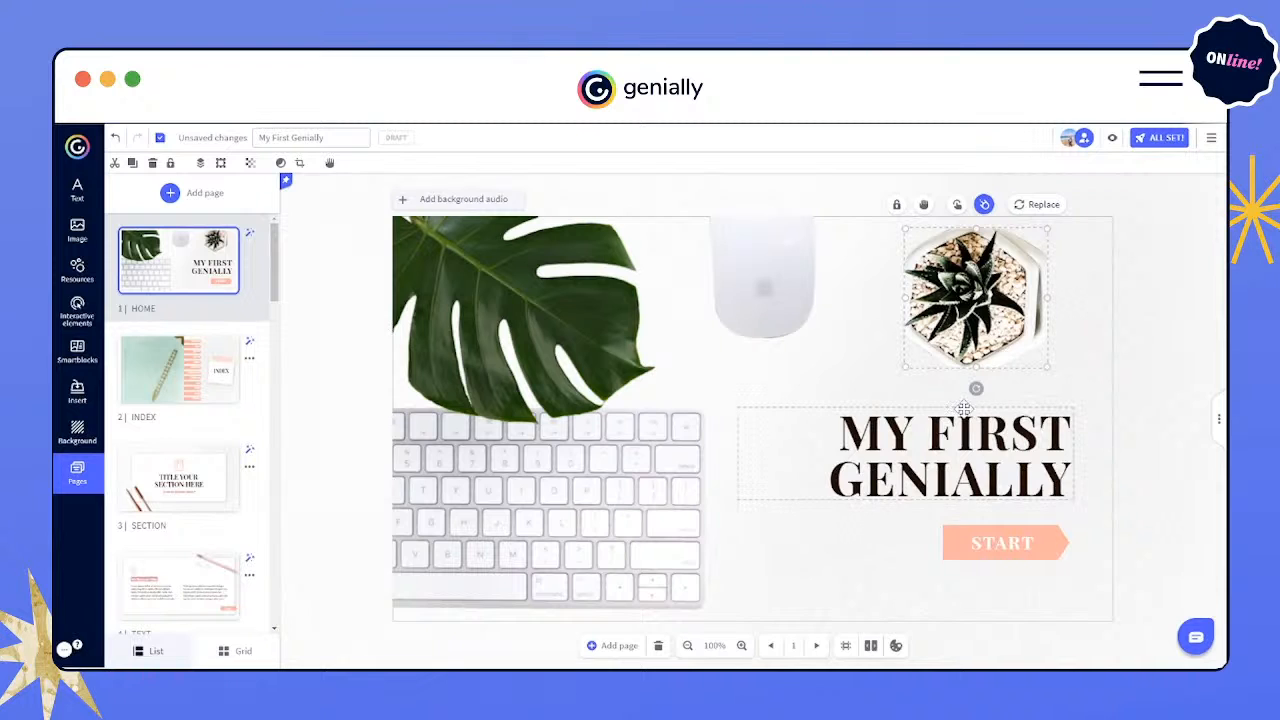
- Browse the image library and the resources for icons, shapes, charts, lines and illustrations
click(74, 238)
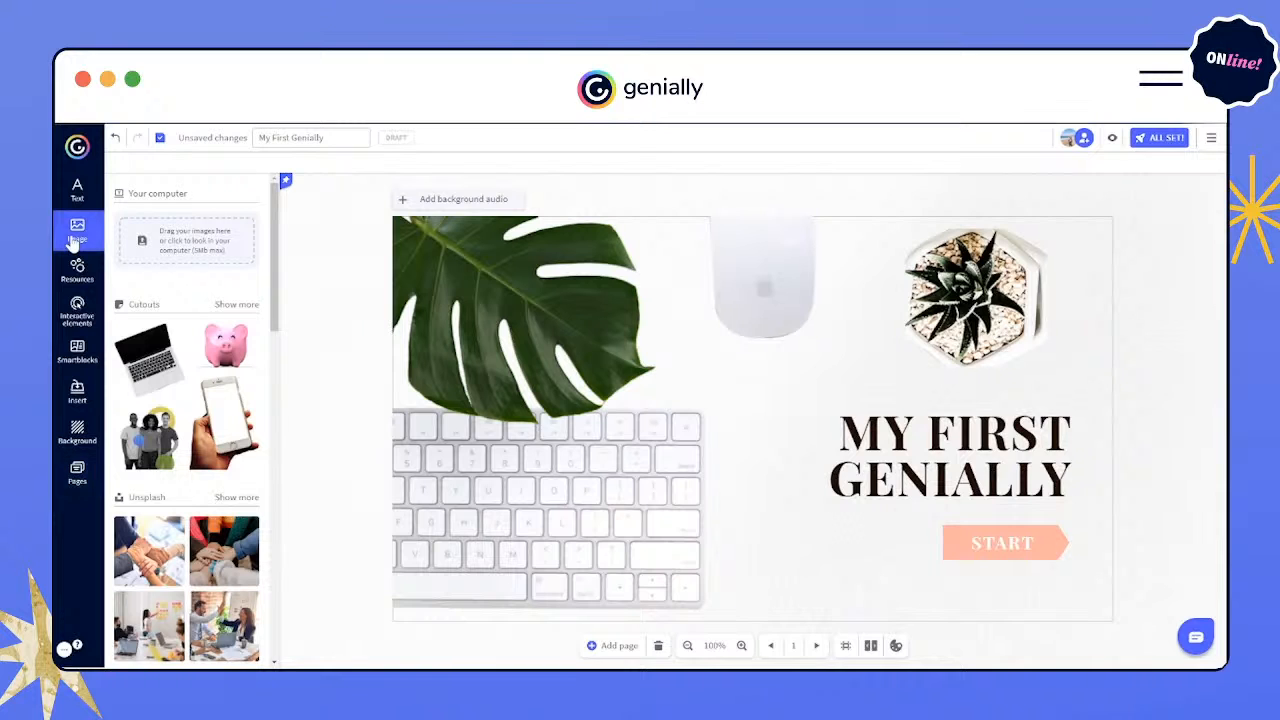
scroll(190, 365, down, 3)
click(77, 268)
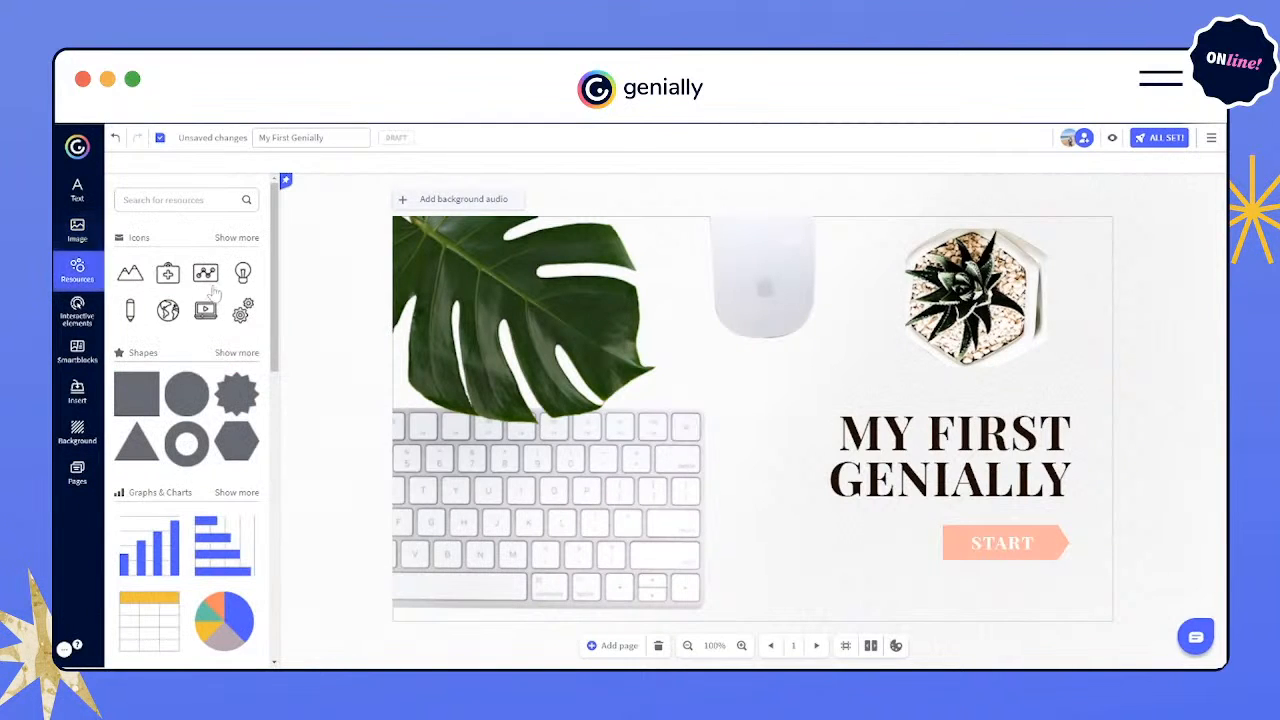
scroll(203, 290, down, 2)
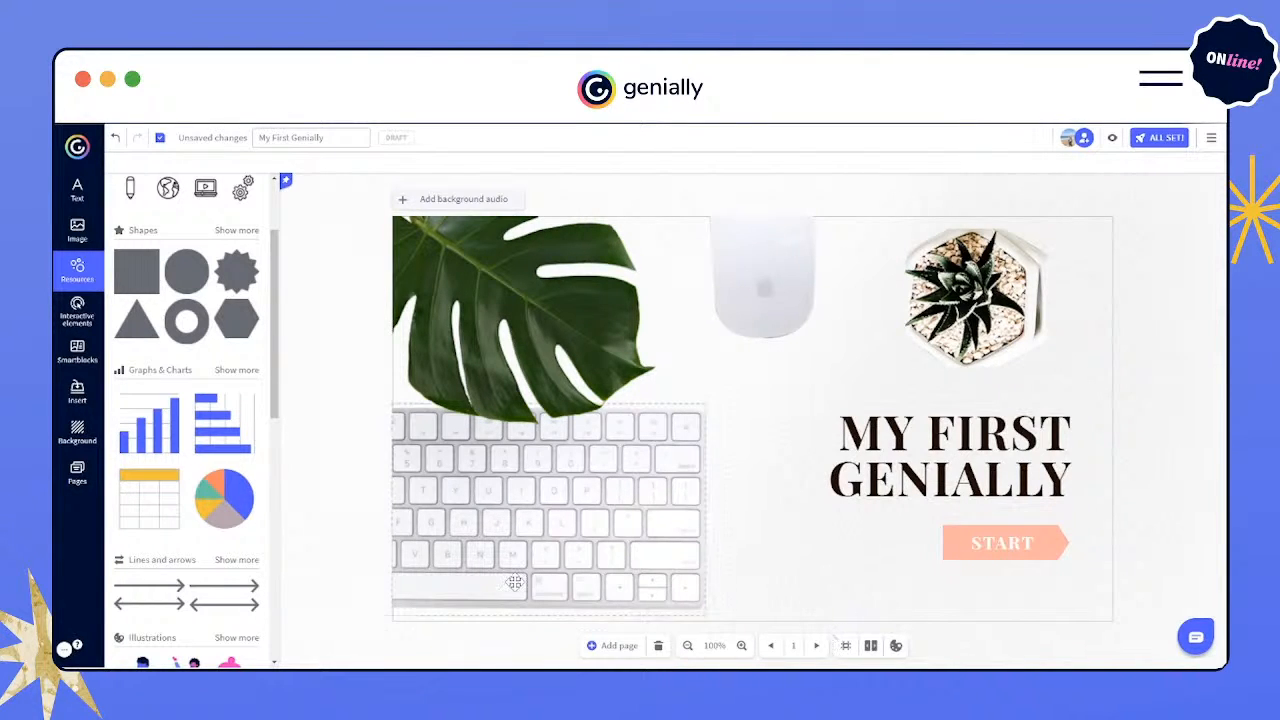
- Open the Section page and move Text page 4 below Text page 5 in the page order
click(72, 486)
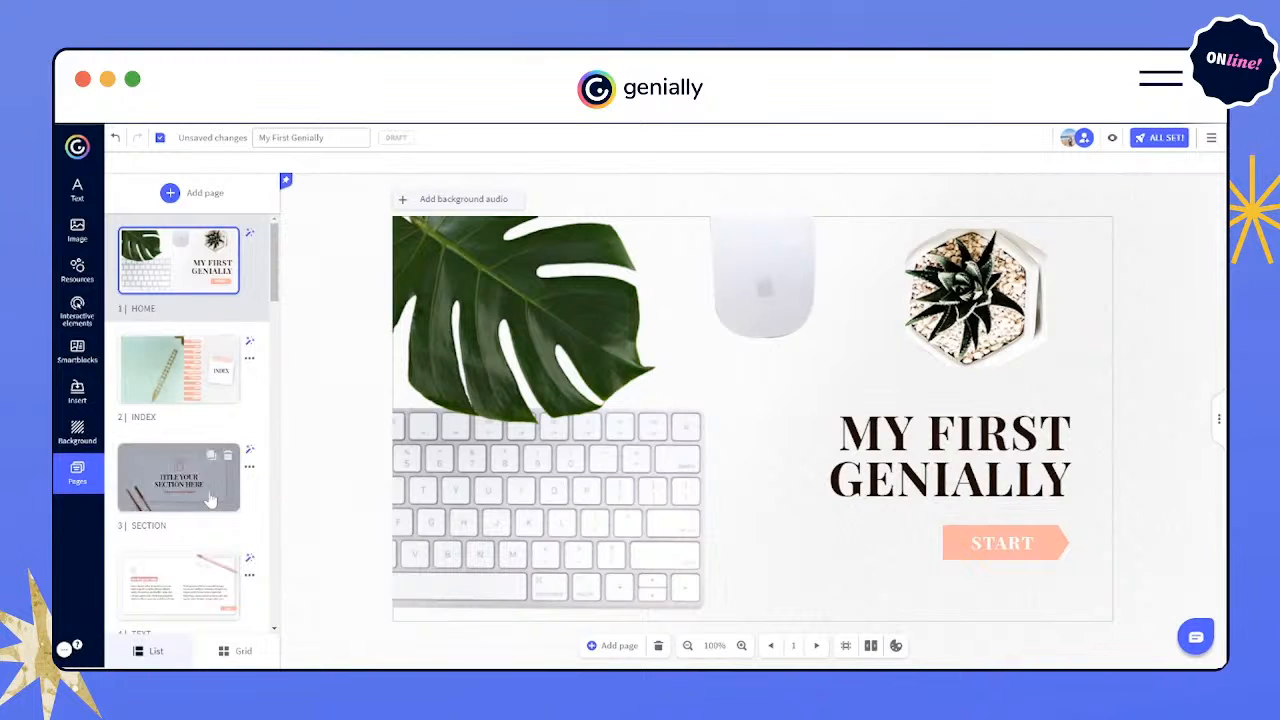
click(150, 488)
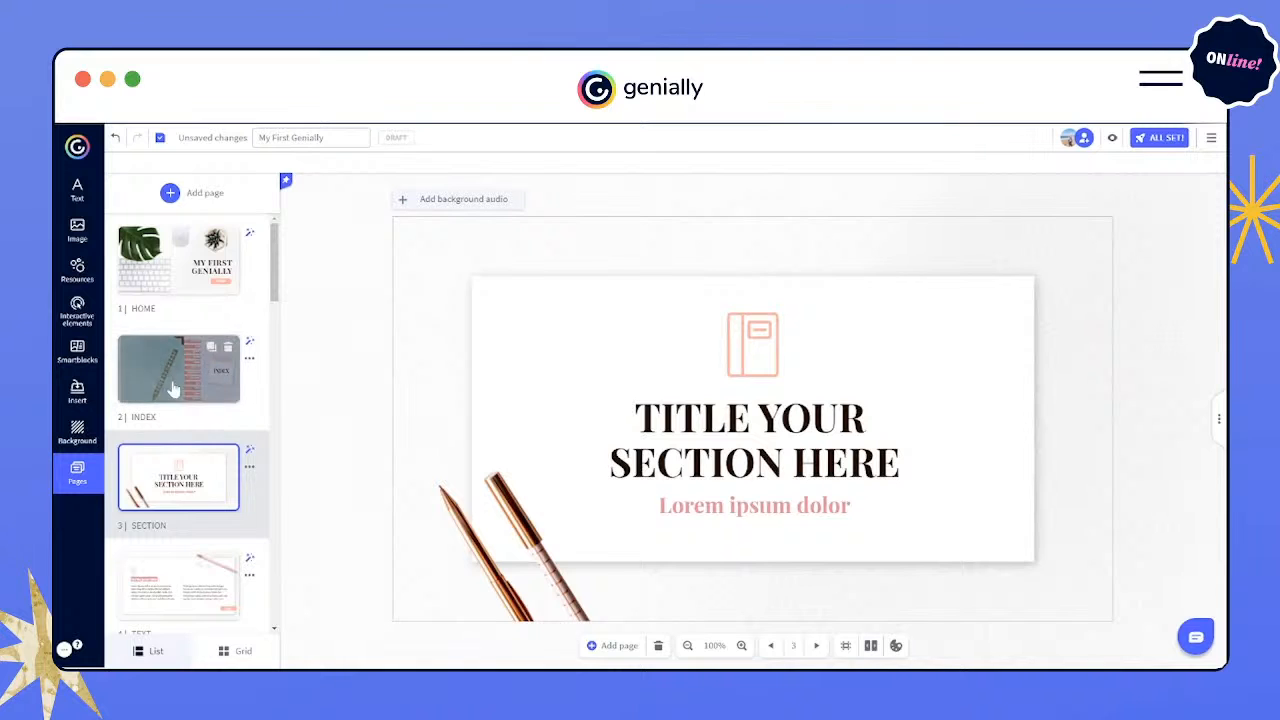
scroll(160, 395, down, 1)
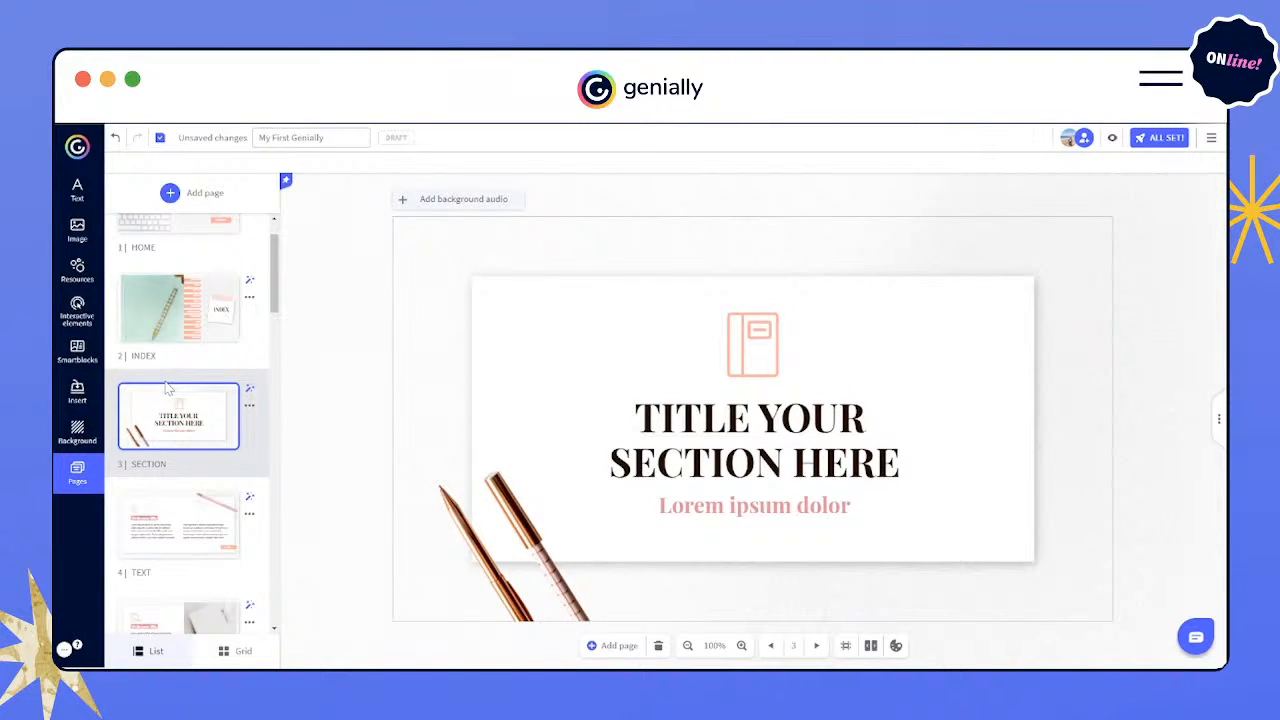
scroll(178, 420, down, 3)
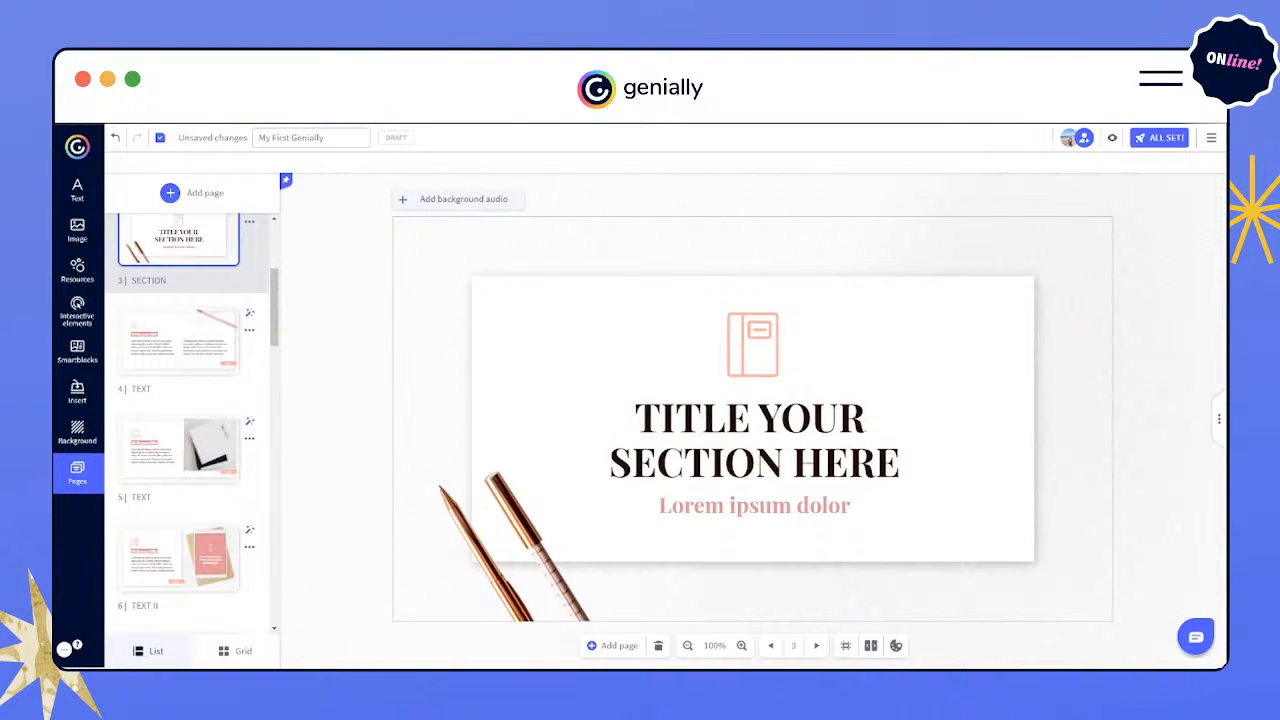
scroll(157, 418, down, 4)
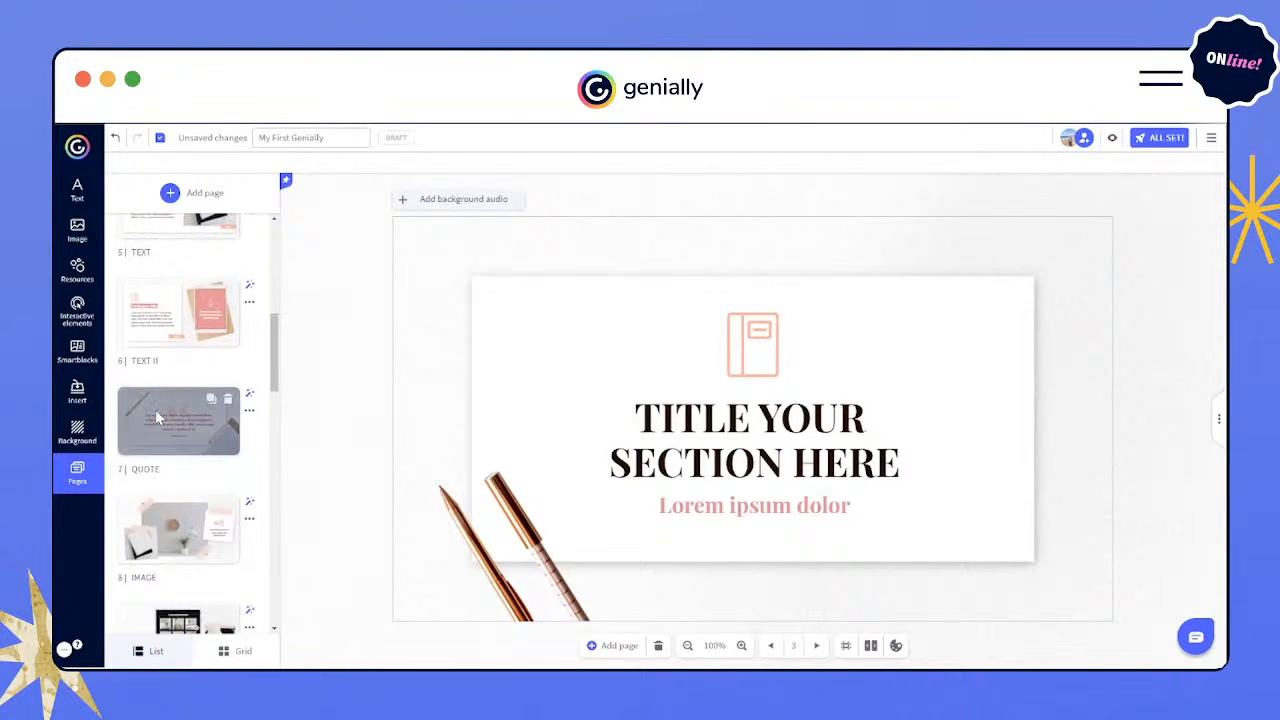
scroll(155, 418, up, 1)
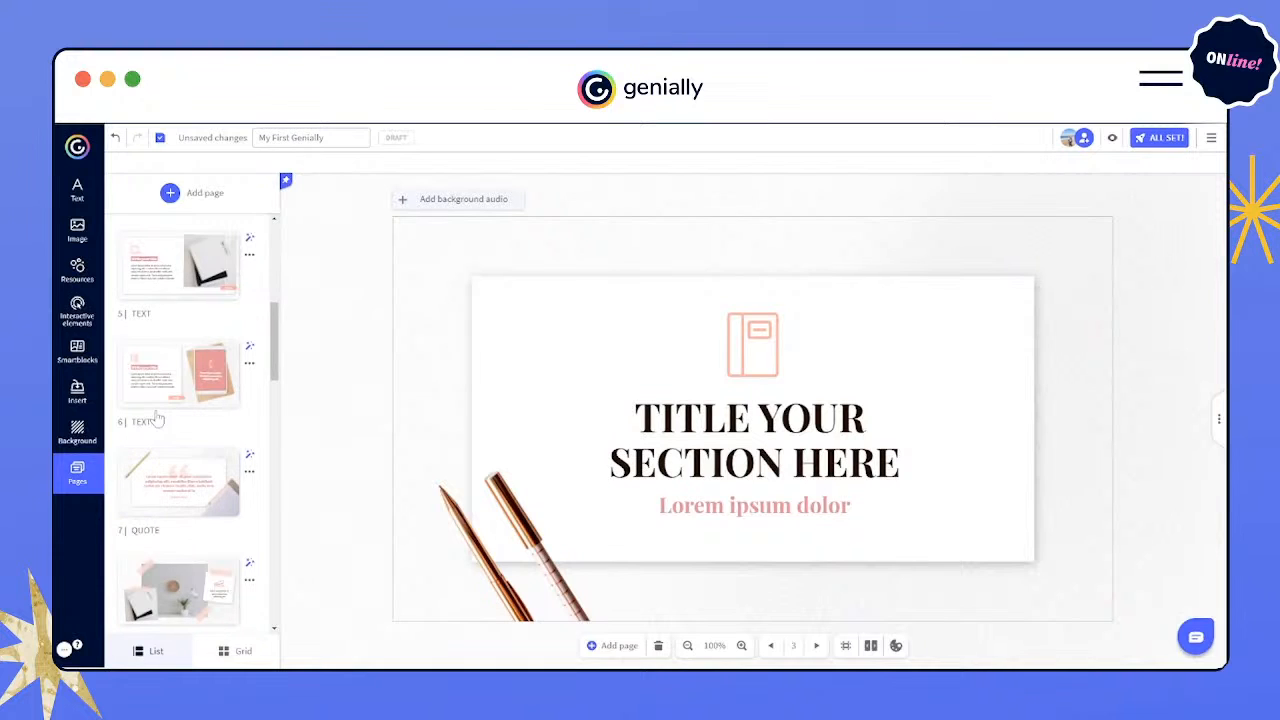
scroll(160, 415, up, 4)
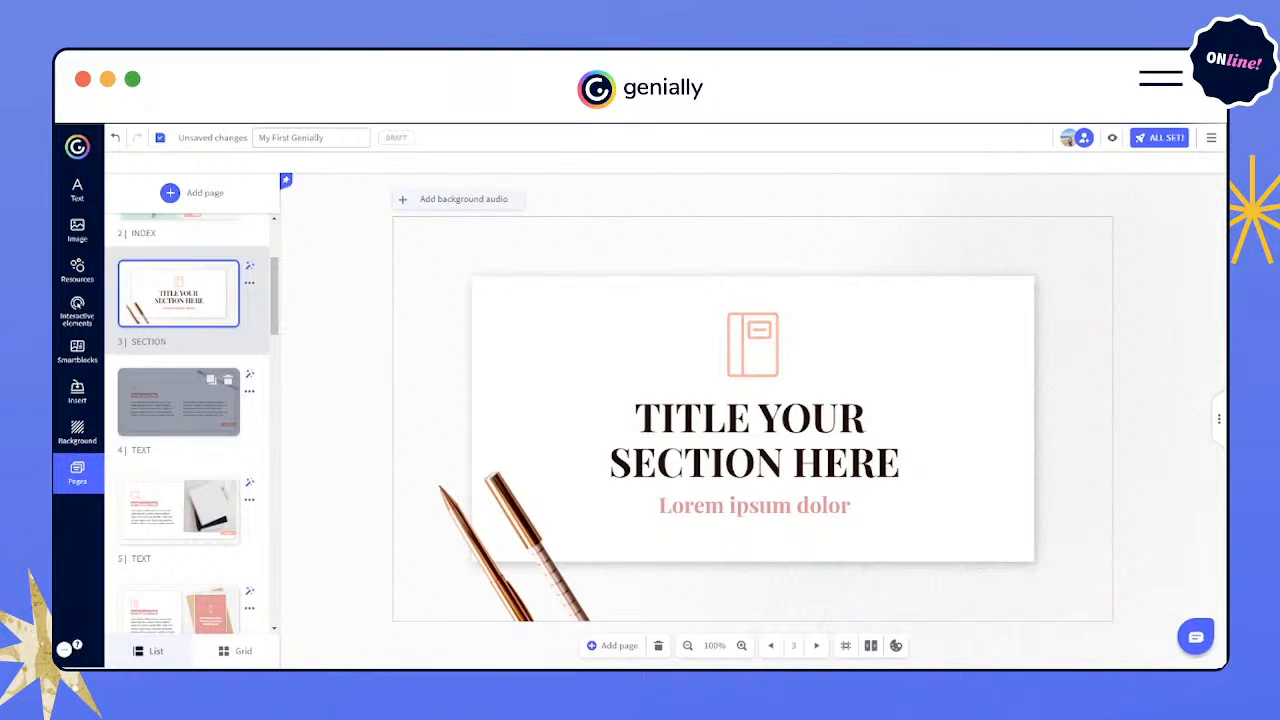
drag(150, 400, 139, 510)
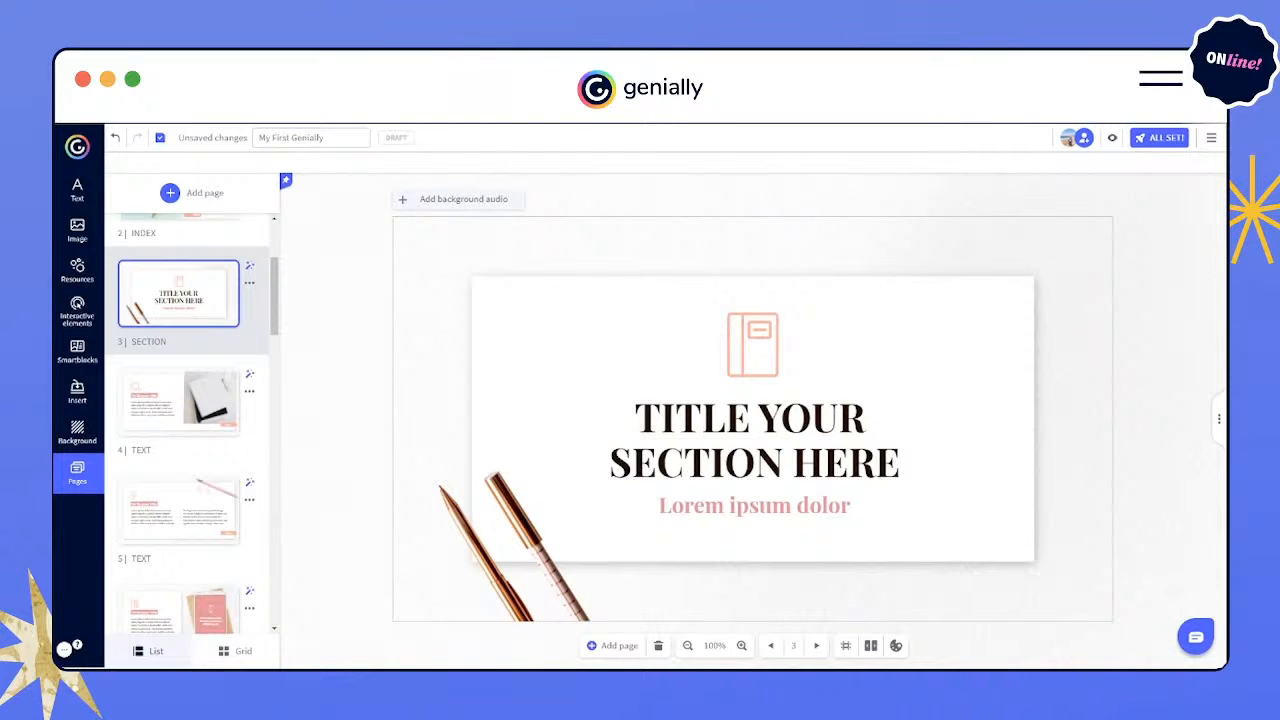
- Look at the template pages and Genially Templates categories offered for adding a page, and close without adding any
click(171, 196)
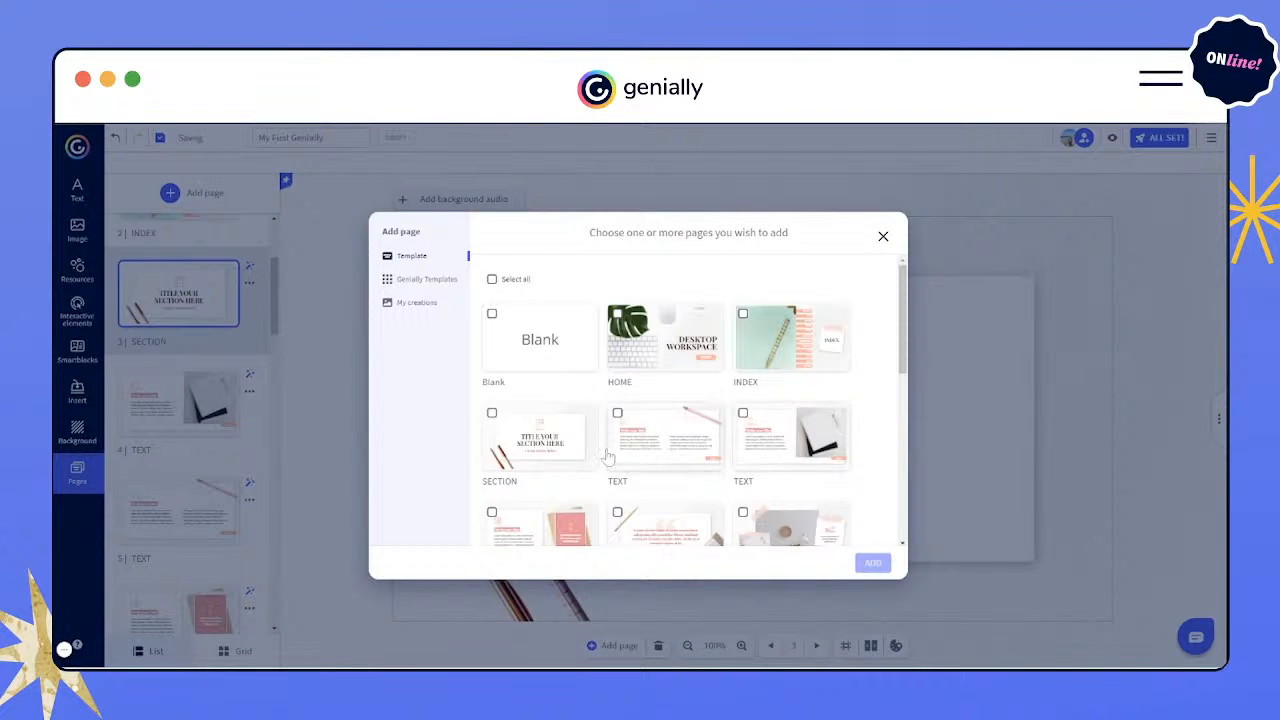
click(411, 285)
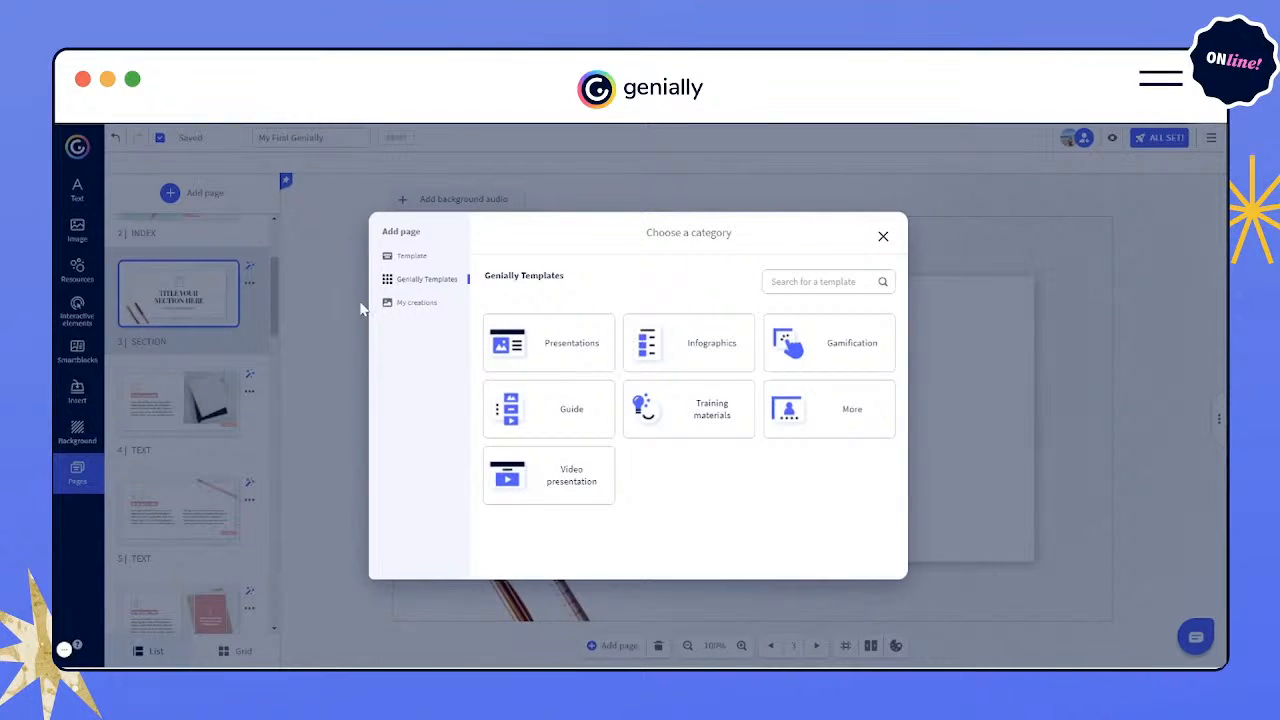
click(410, 256)
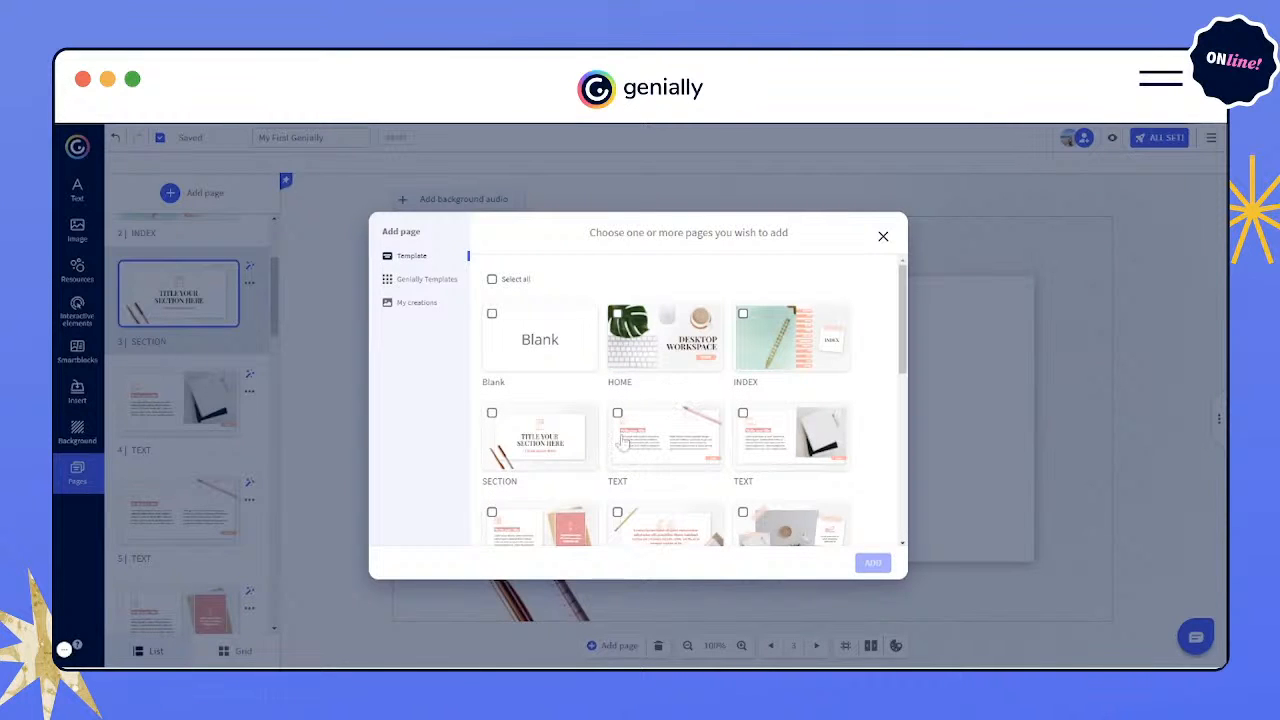
click(878, 244)
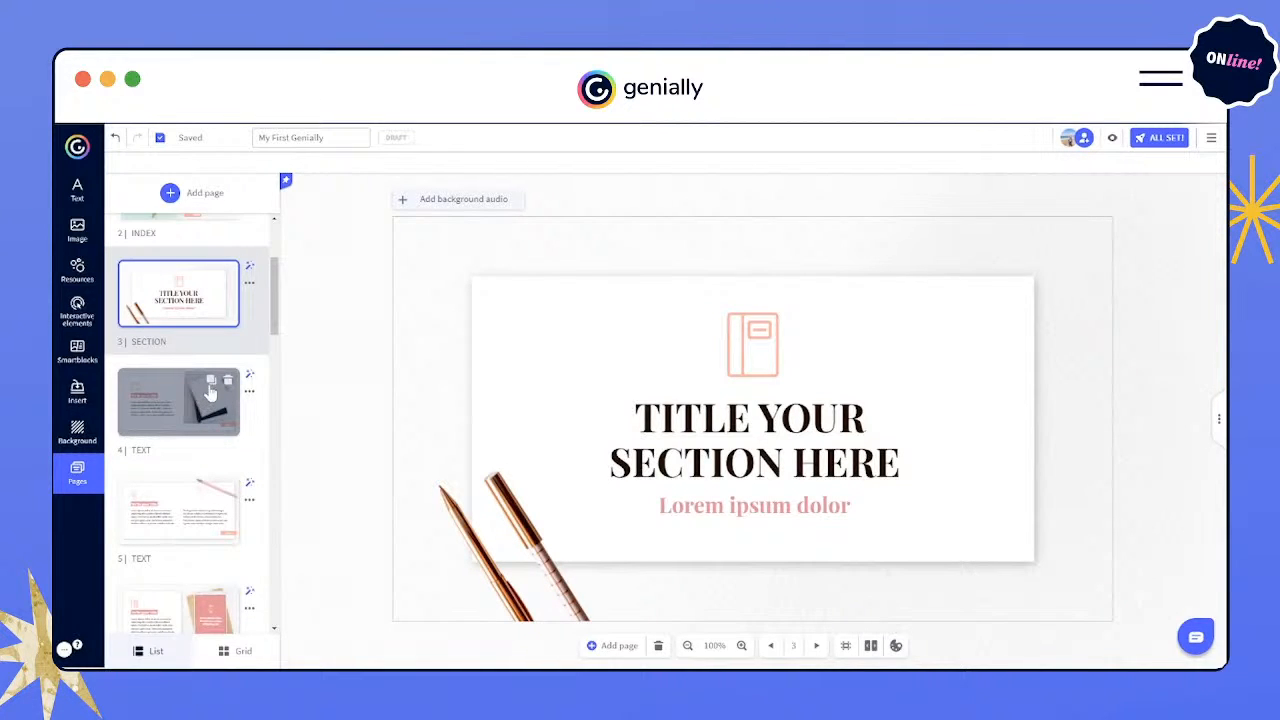
- Duplicate Text page 4 and rename the copy as "New page"
click(212, 383)
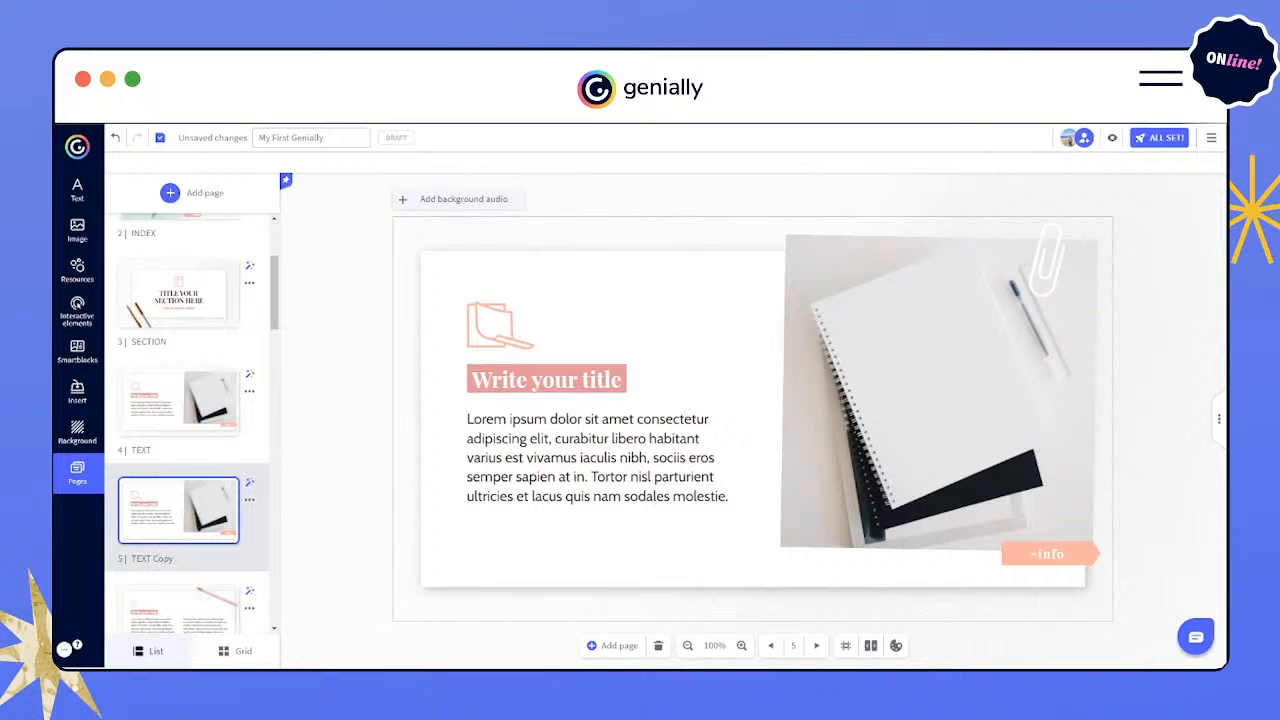
double_click(155, 558)
text(New page)
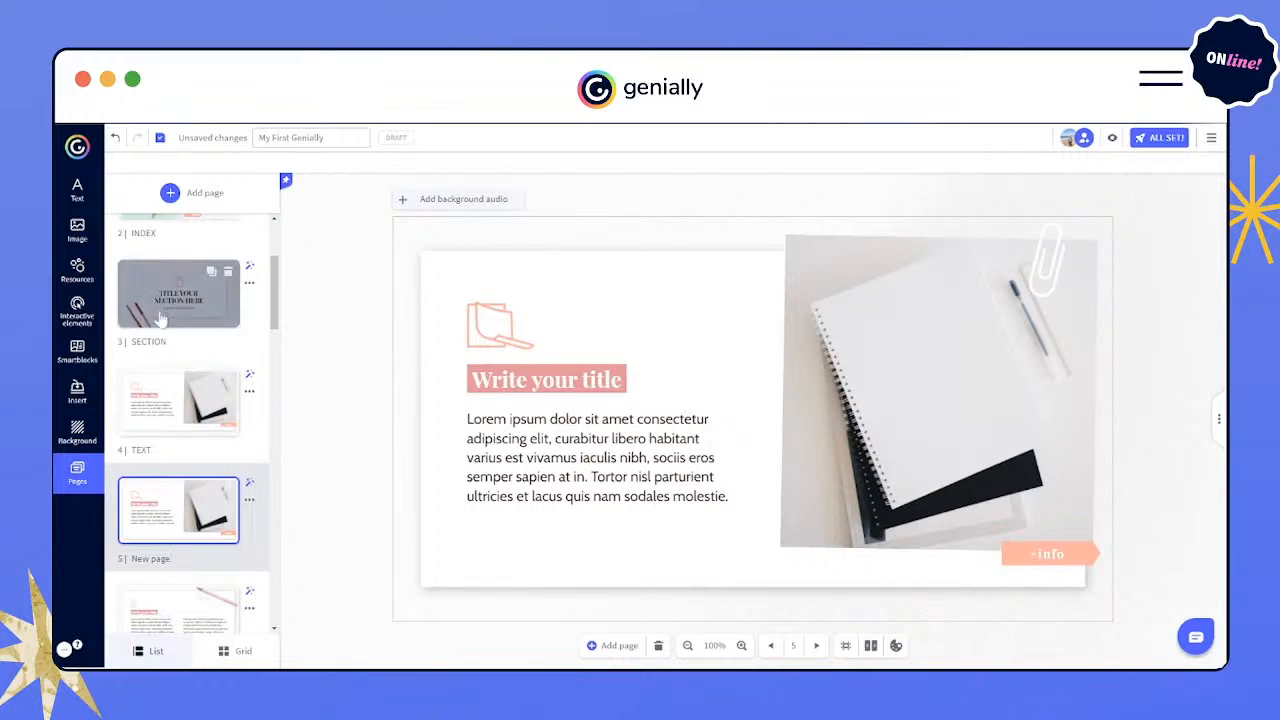
- Preview the Index page, follow its Team label to the linked page, and return to editing
scroll(165, 330, up, 3)
click(178, 381)
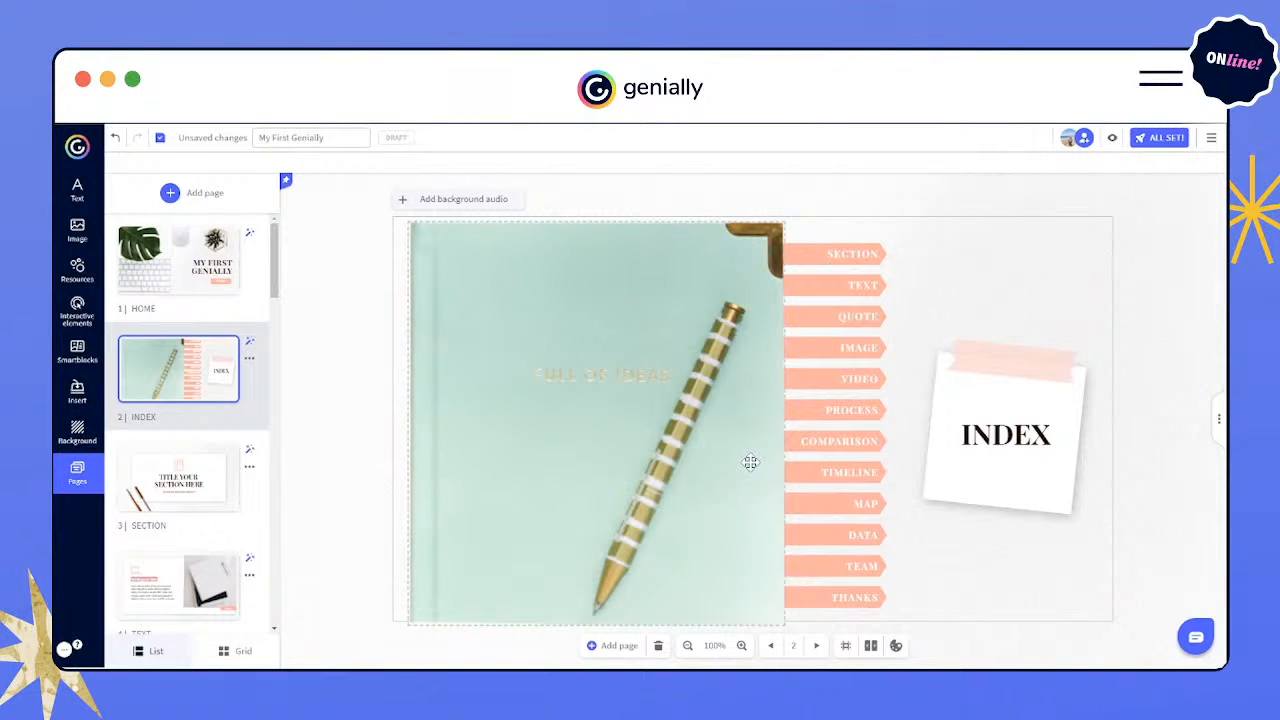
click(1112, 139)
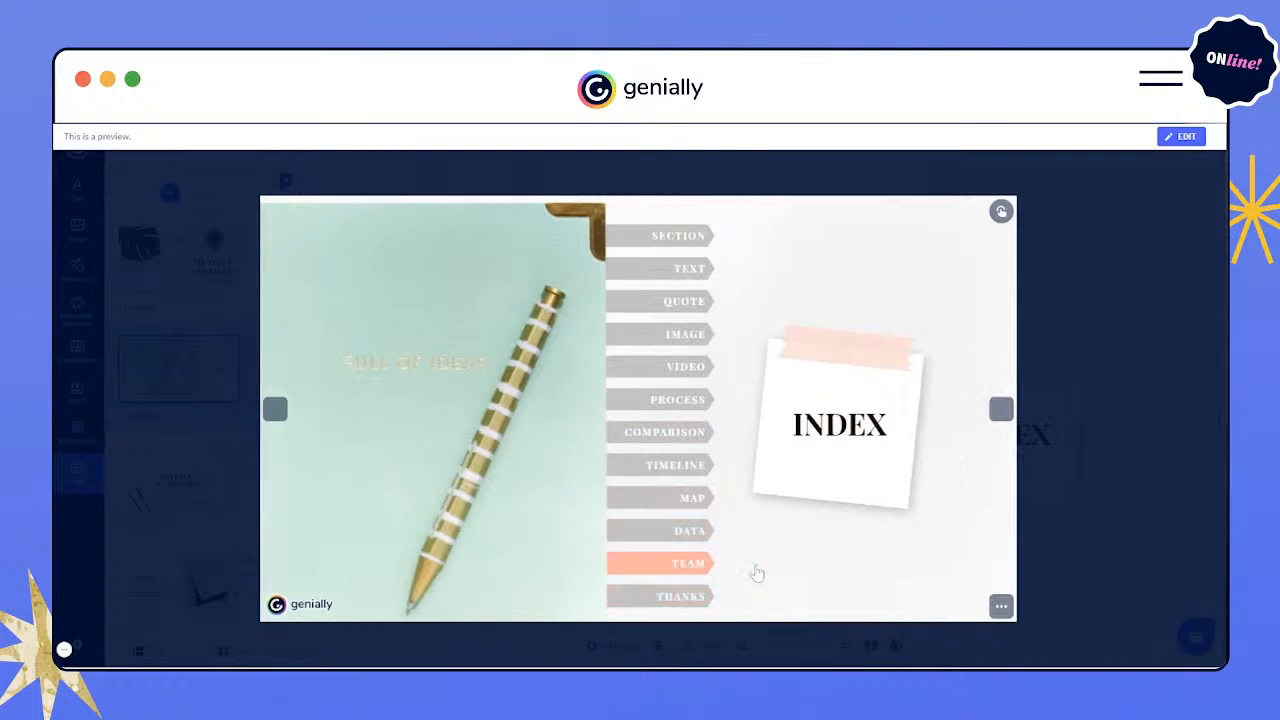
click(757, 572)
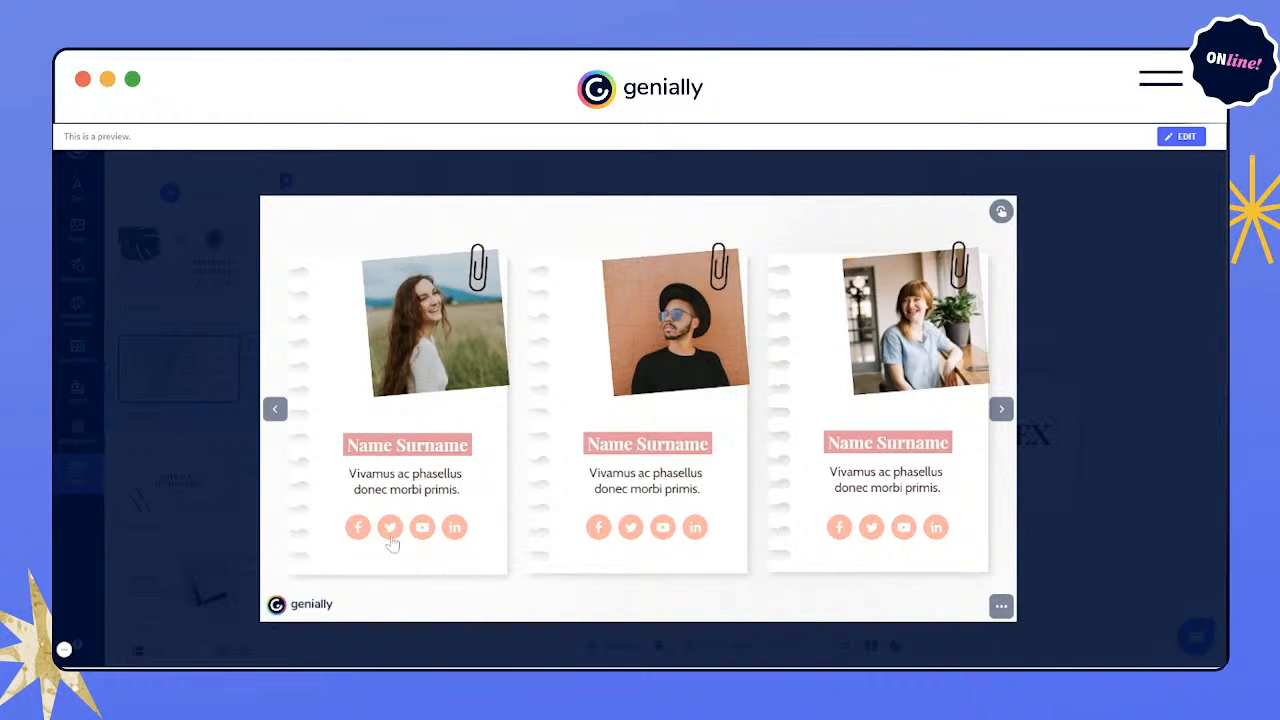
click(1180, 137)
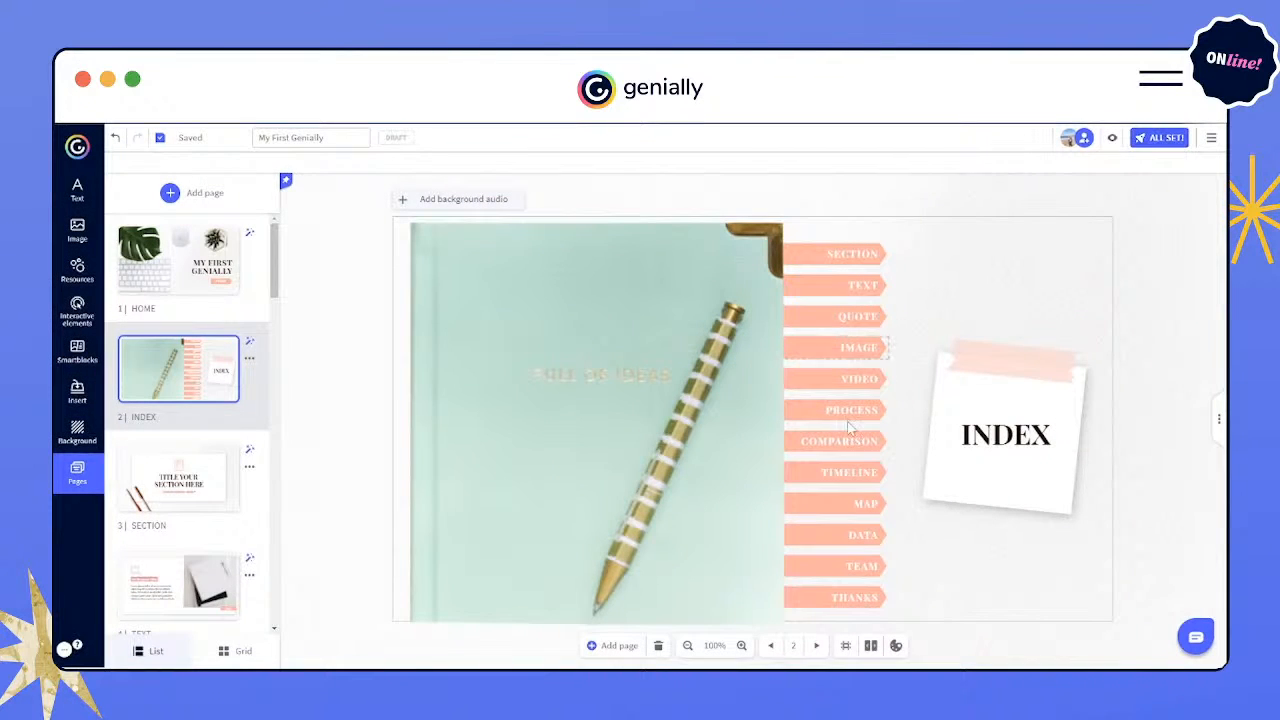
- Preview the Text II page and test its +info button, closing the window it opens
scroll(205, 395, down, 1)
scroll(205, 395, down, 1)
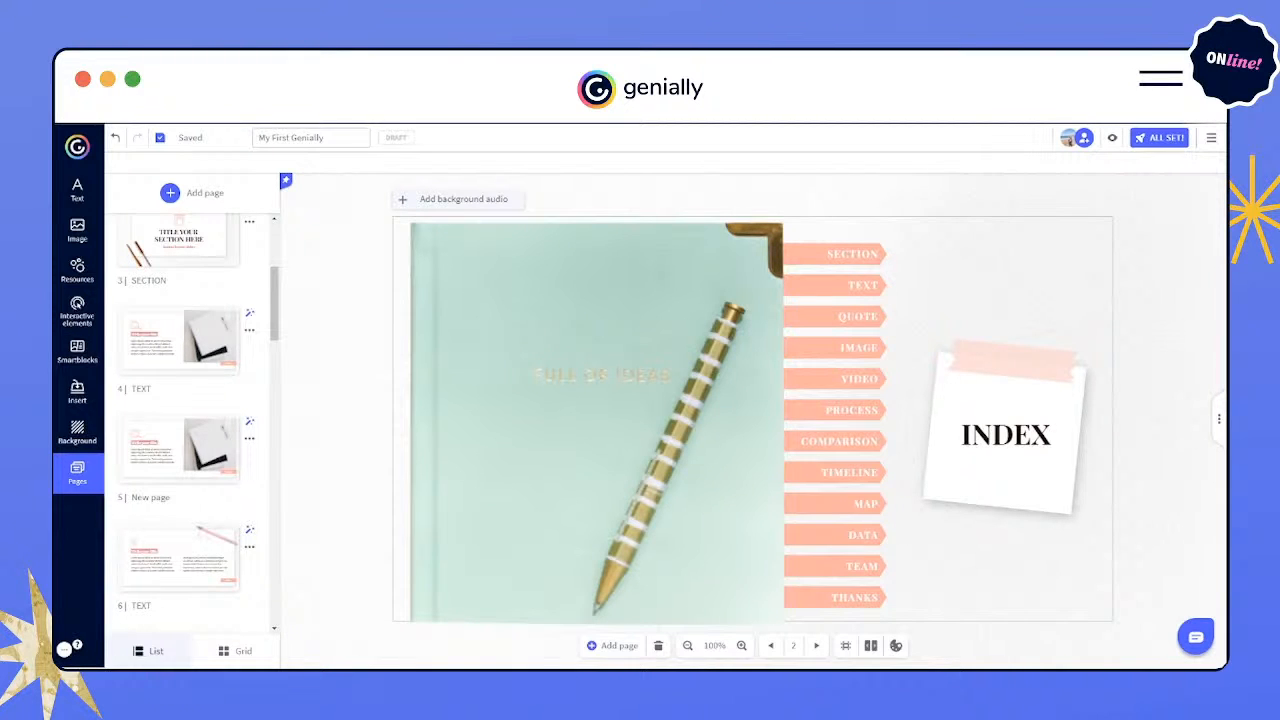
scroll(190, 420, down, 2)
click(185, 485)
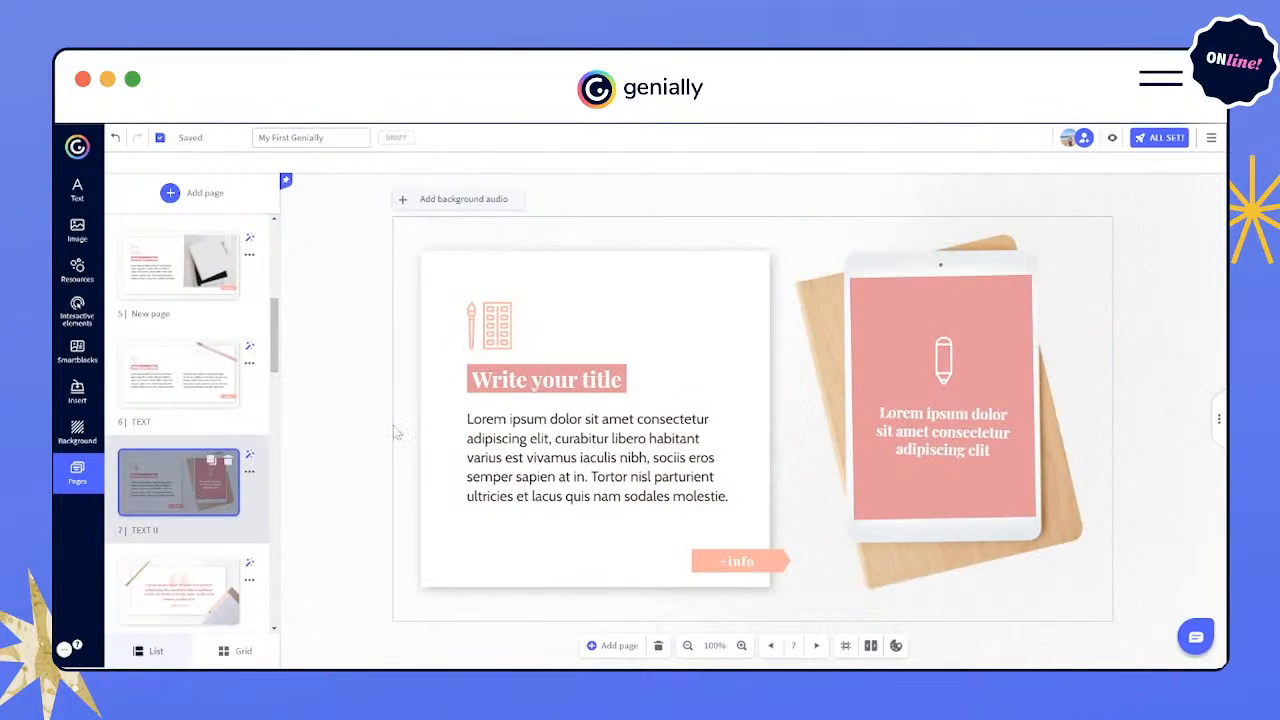
click(1111, 139)
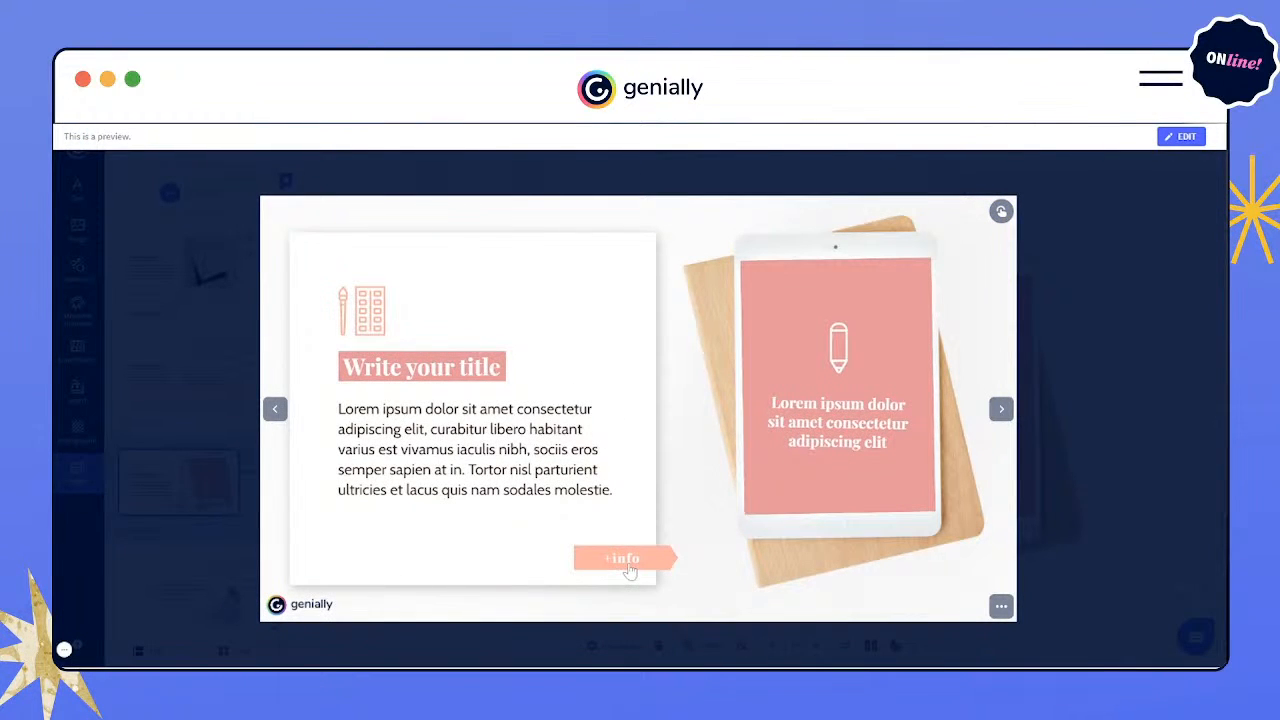
click(630, 570)
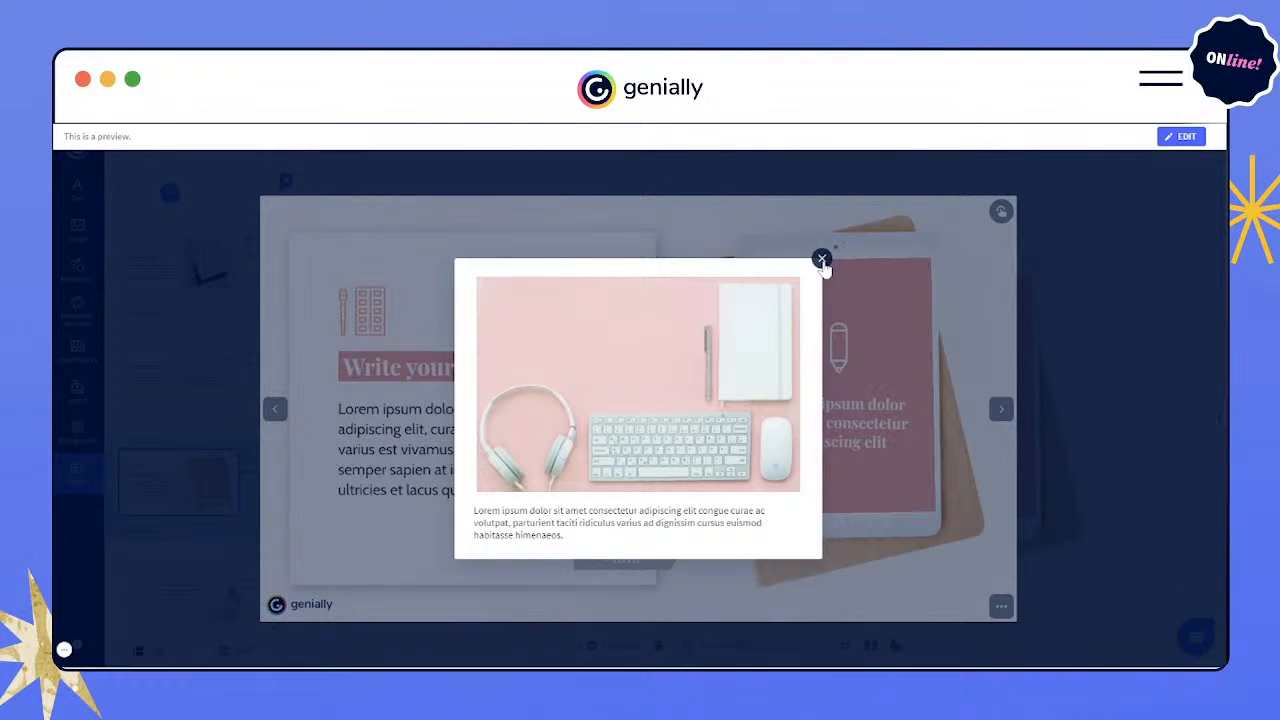
click(821, 260)
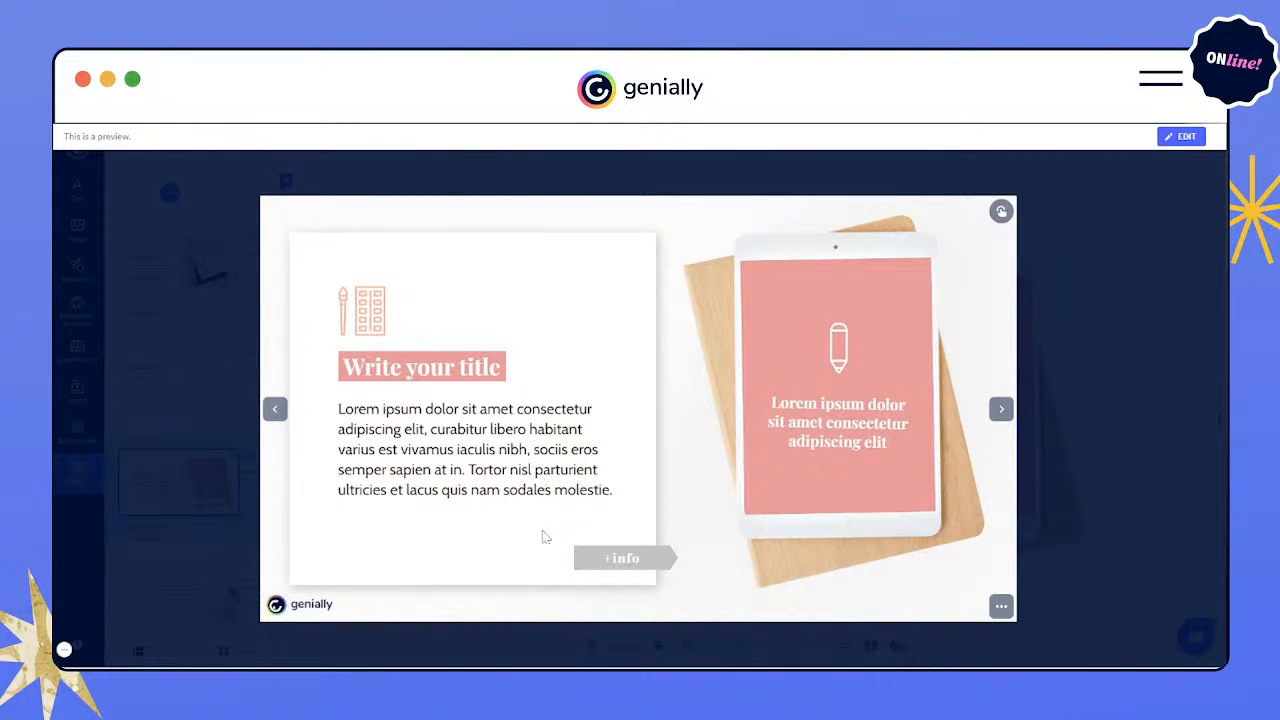
- Advance the preview past the quote page to the page with the clock photo, and return to editing
click(1001, 410)
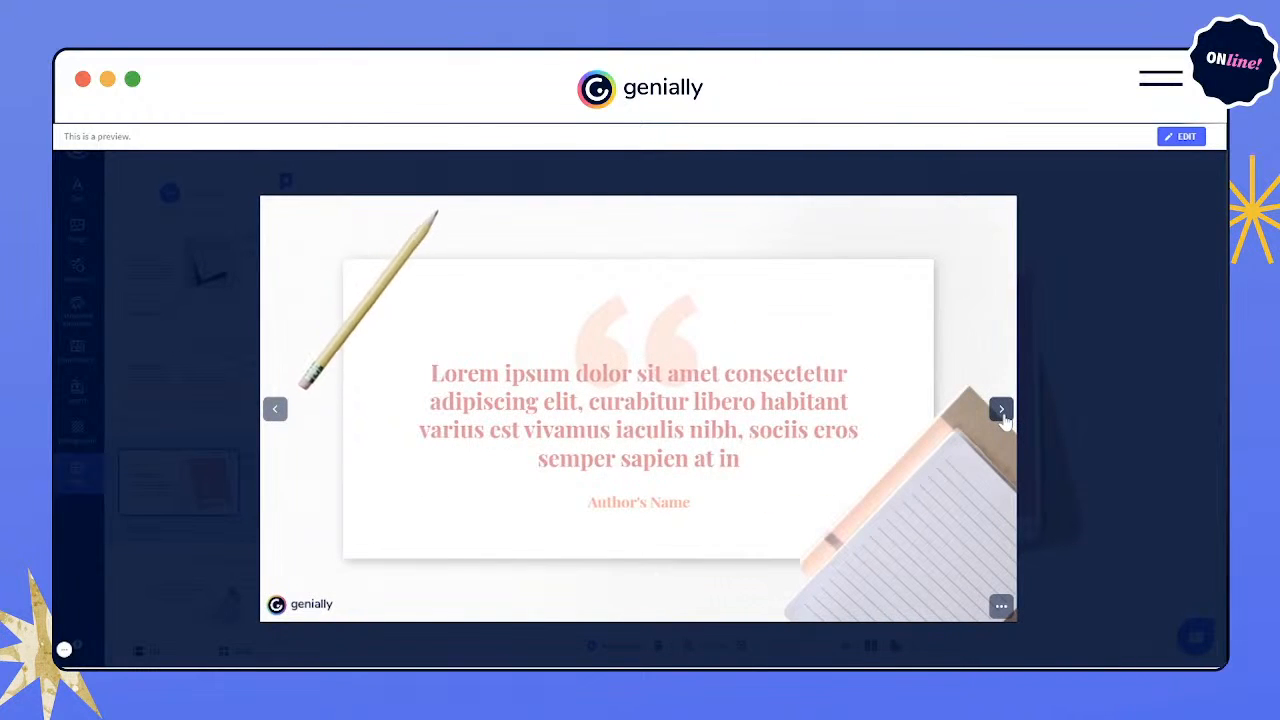
click(1001, 410)
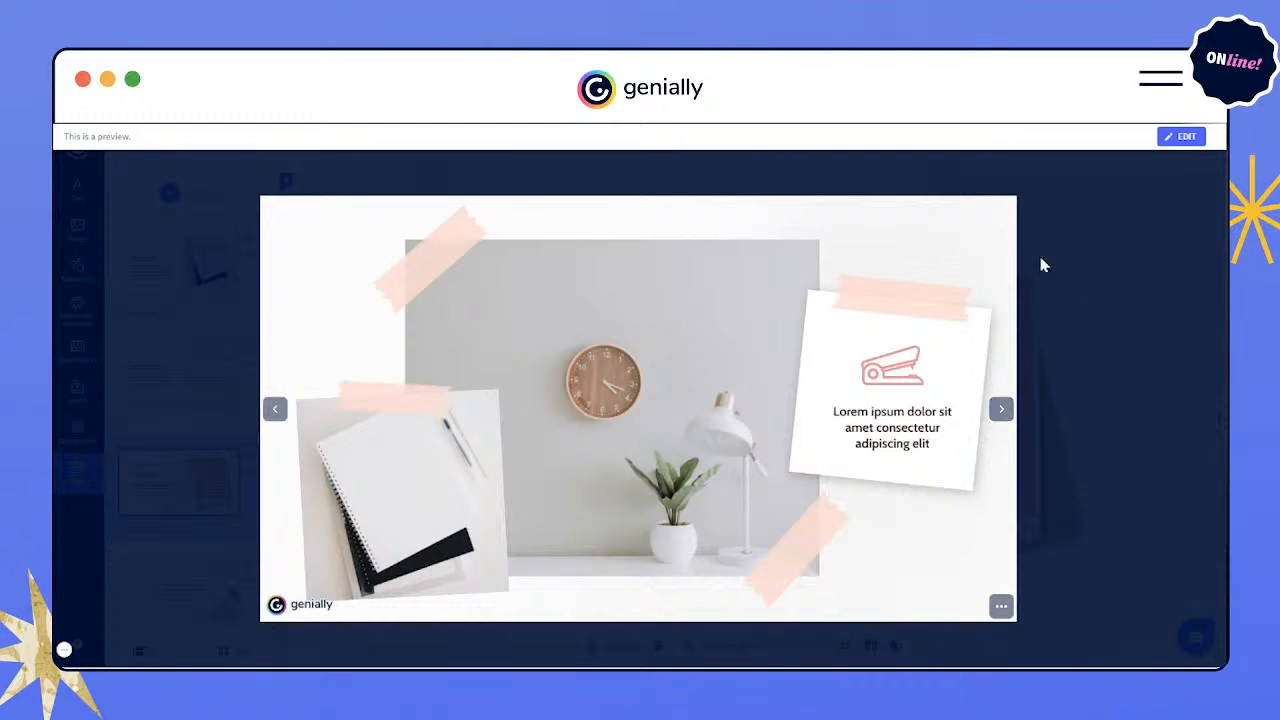
click(1181, 137)
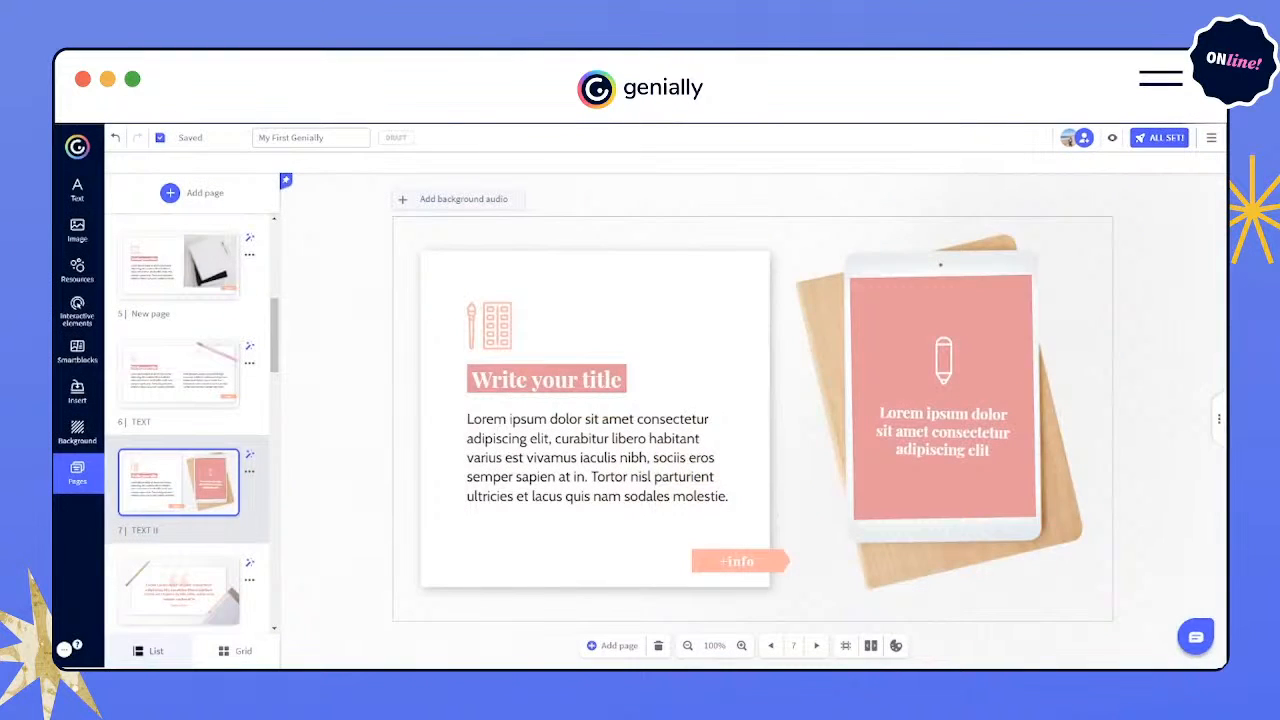
- On Image page 9, add a tooltip reading "This is a tooltip." to the stapler icon and save it
scroll(249, 576, down, 5)
click(178, 330)
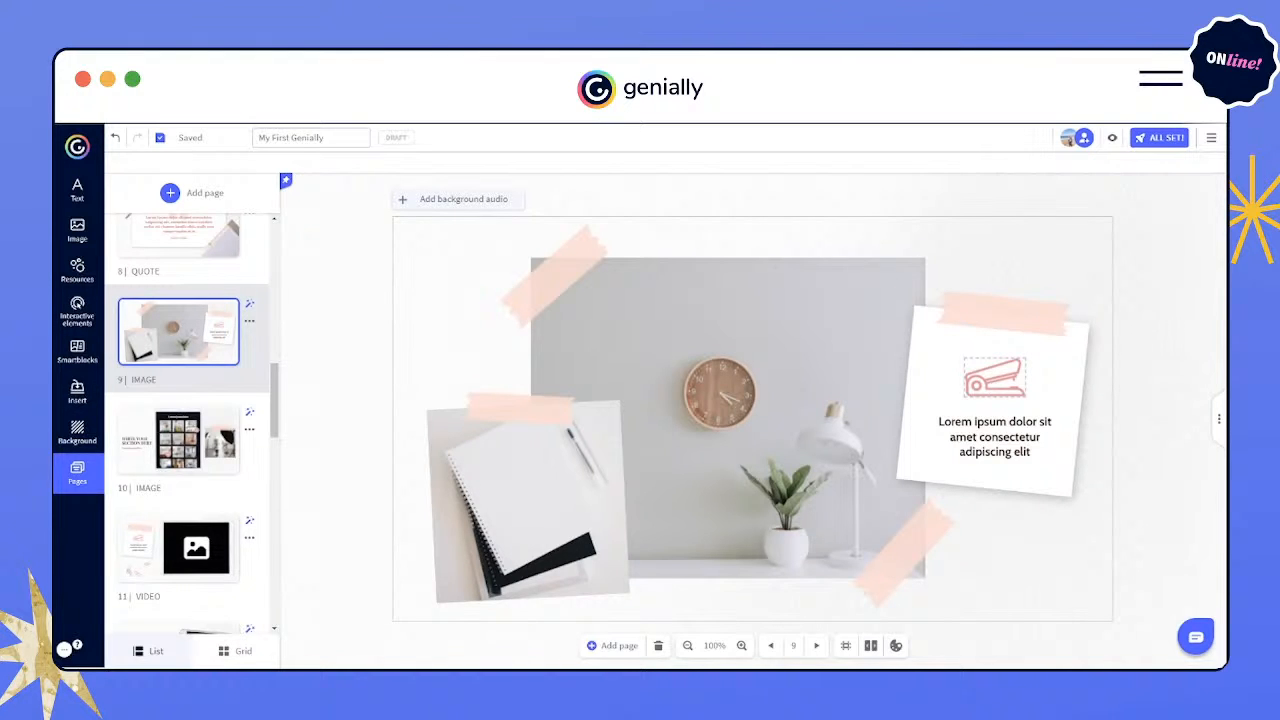
click(995, 388)
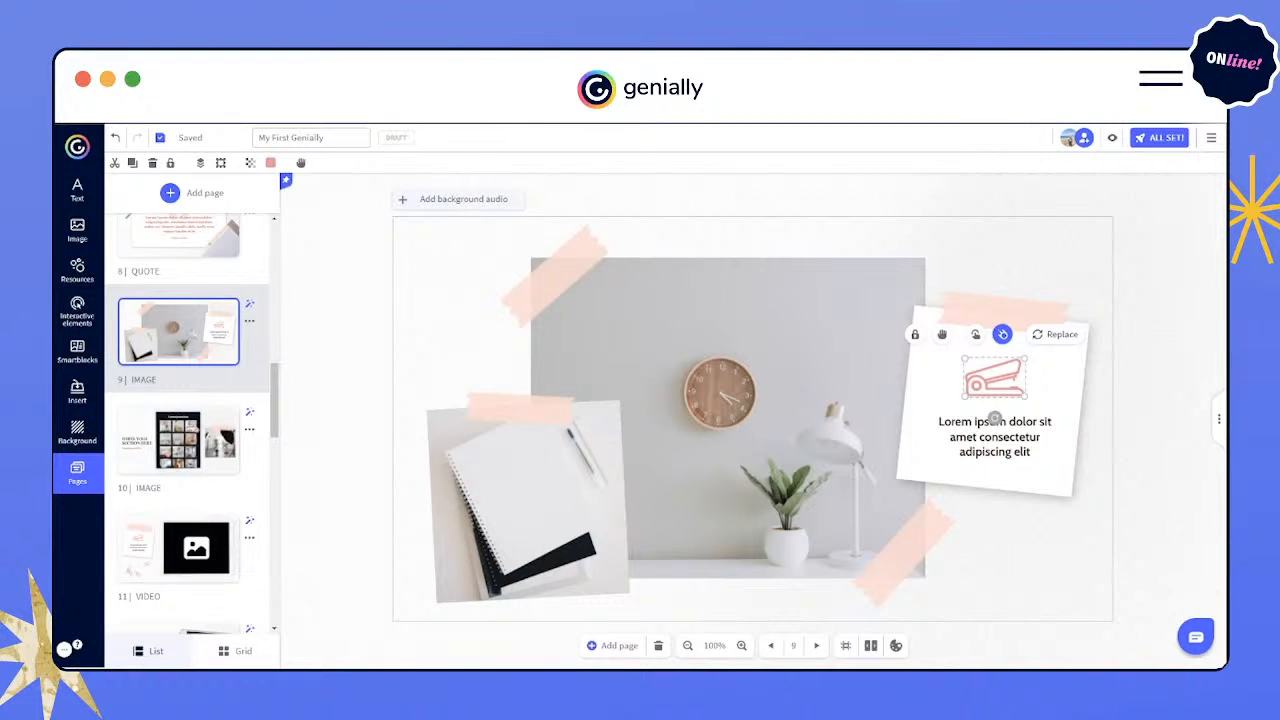
click(976, 340)
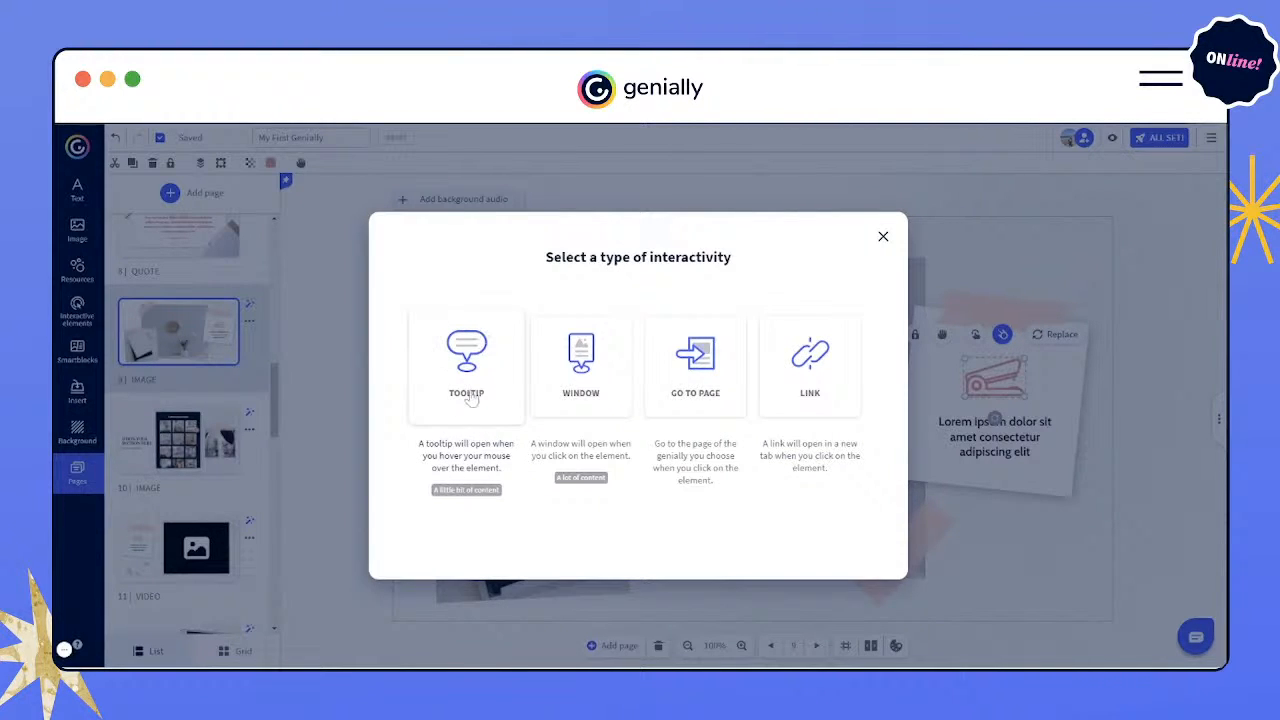
click(470, 396)
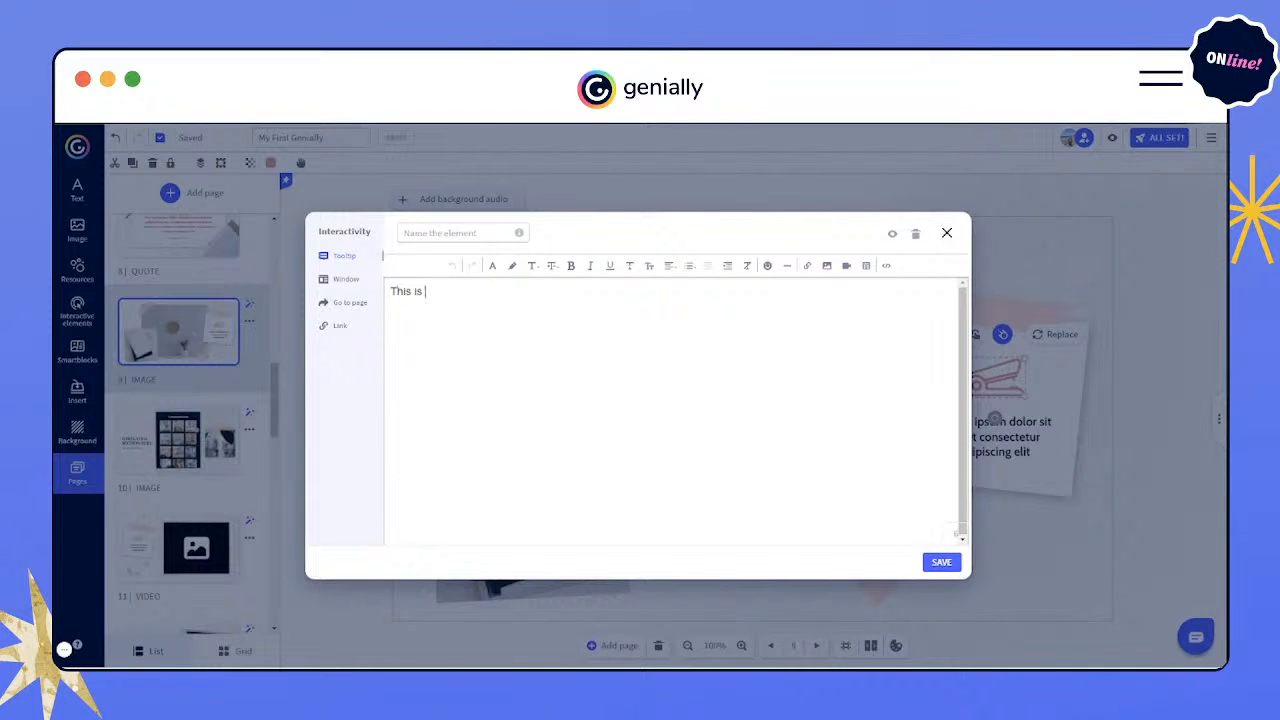
text(a tooltip.)
click(941, 562)
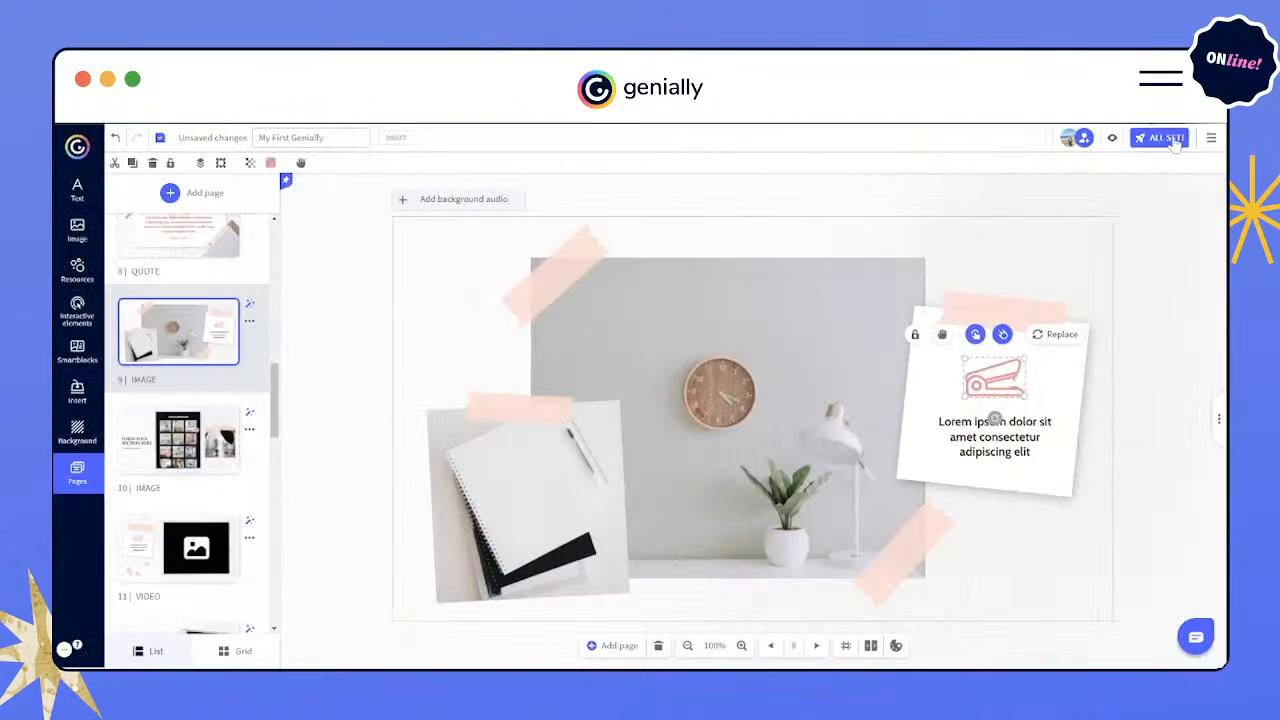
- Preview Image page 9 to test the stapler icon's tooltip, and return to editing
click(1111, 139)
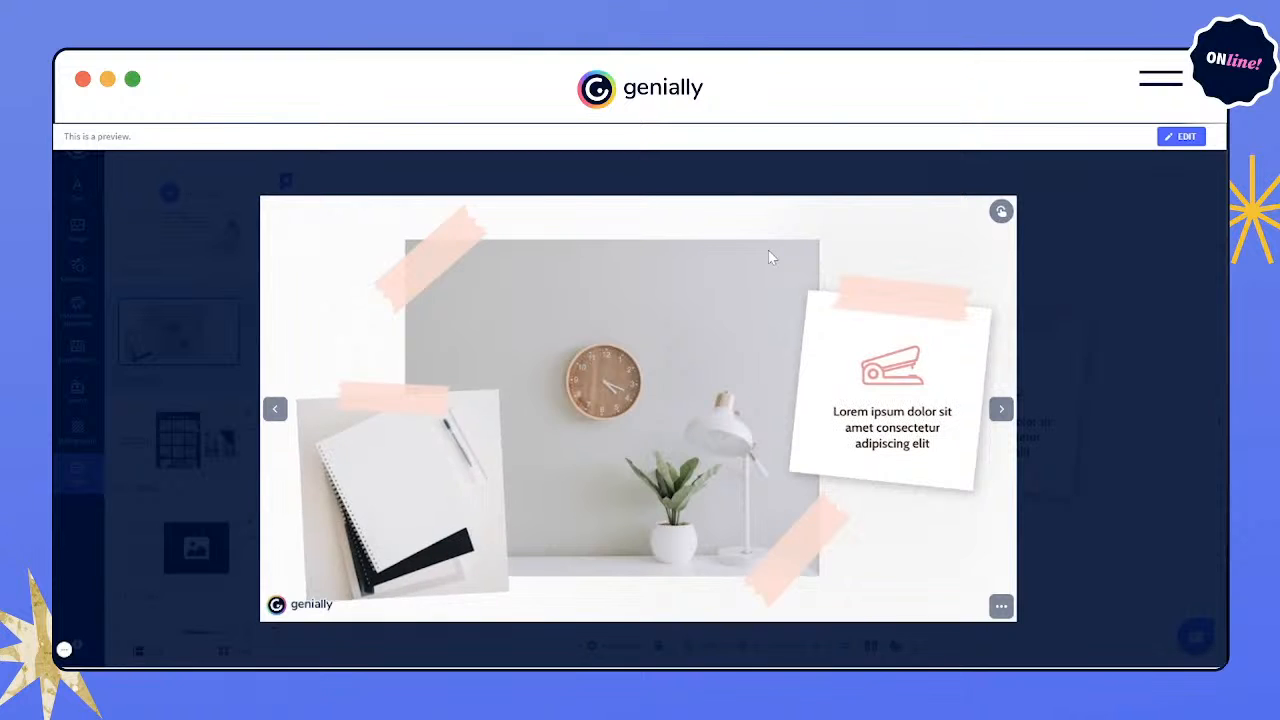
mouse_move(895, 392)
click(1185, 137)
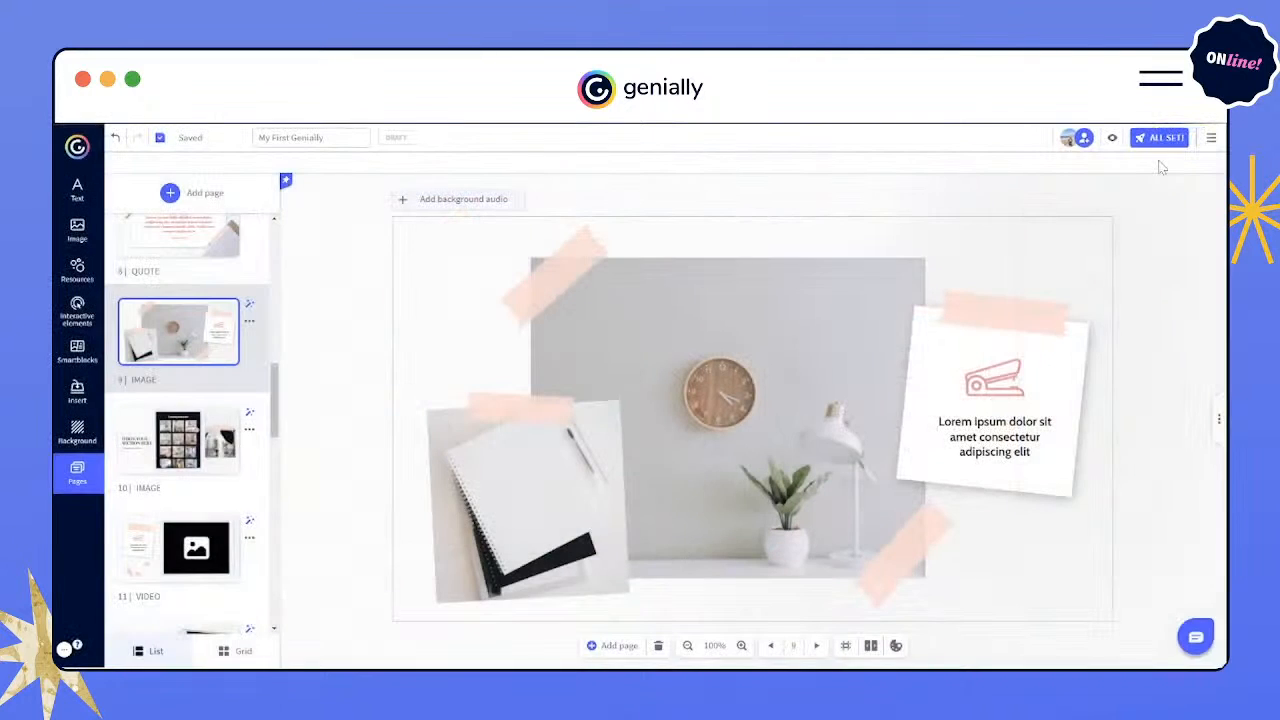
- Add a large Window interactivity reading "This is a window." to the notebook photo and save it
click(542, 529)
click(536, 375)
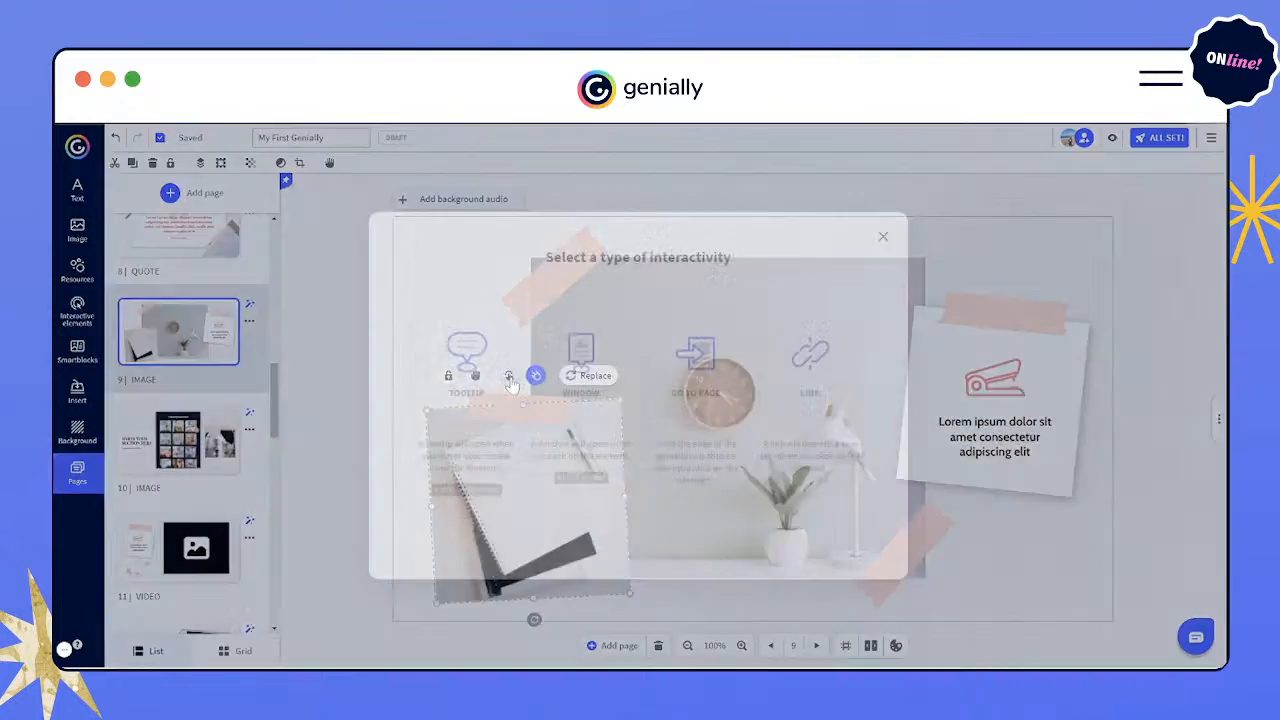
click(581, 372)
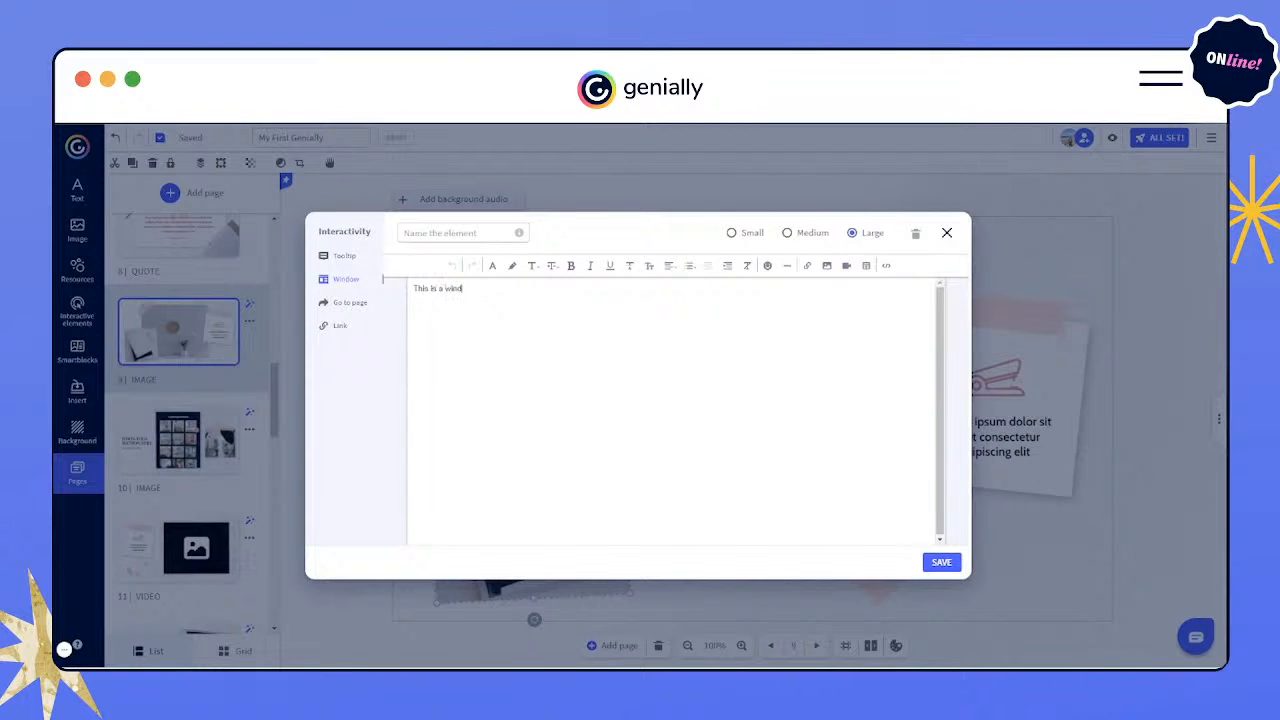
click(941, 562)
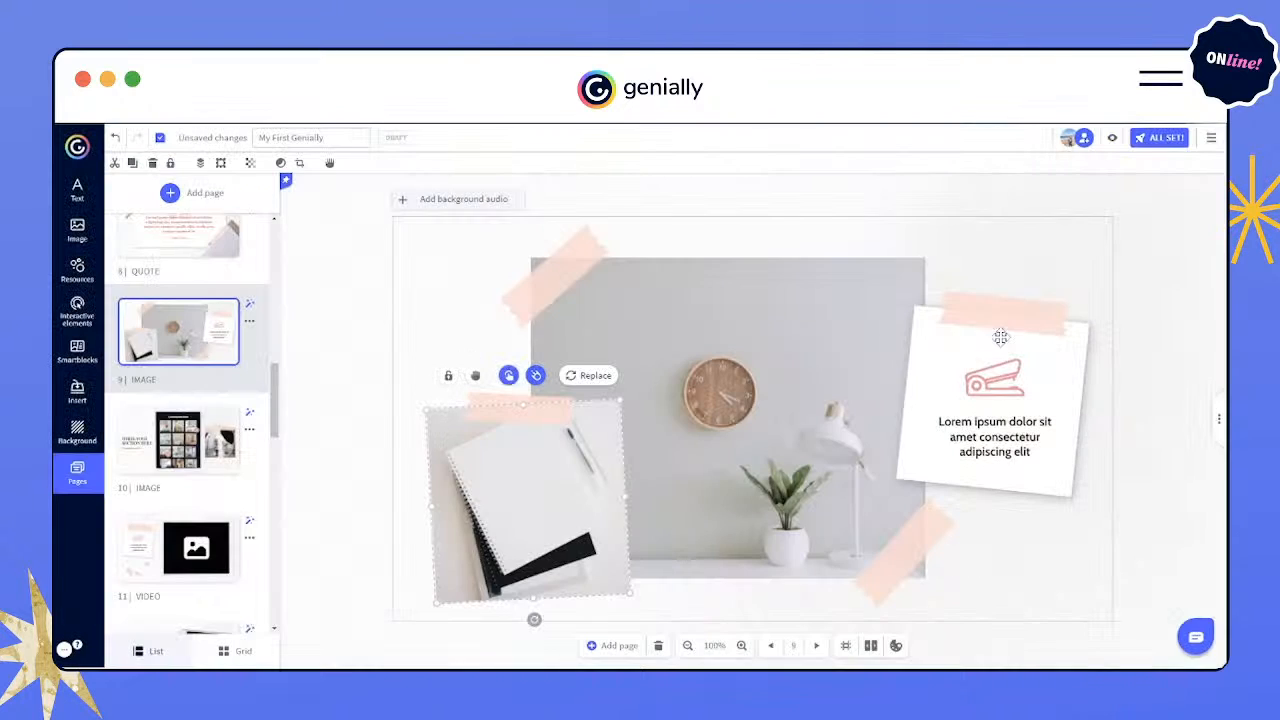
- Preview the page, open and close the notebook photo's window, and return to editing
click(1111, 137)
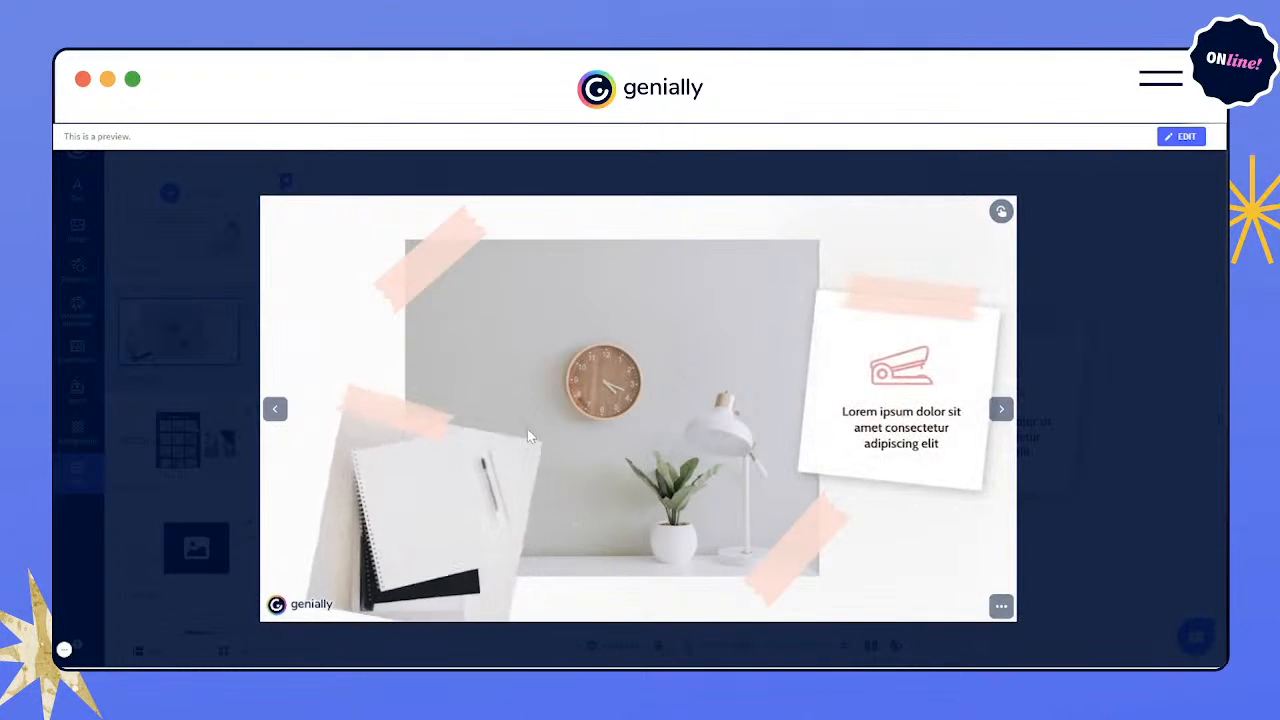
click(387, 511)
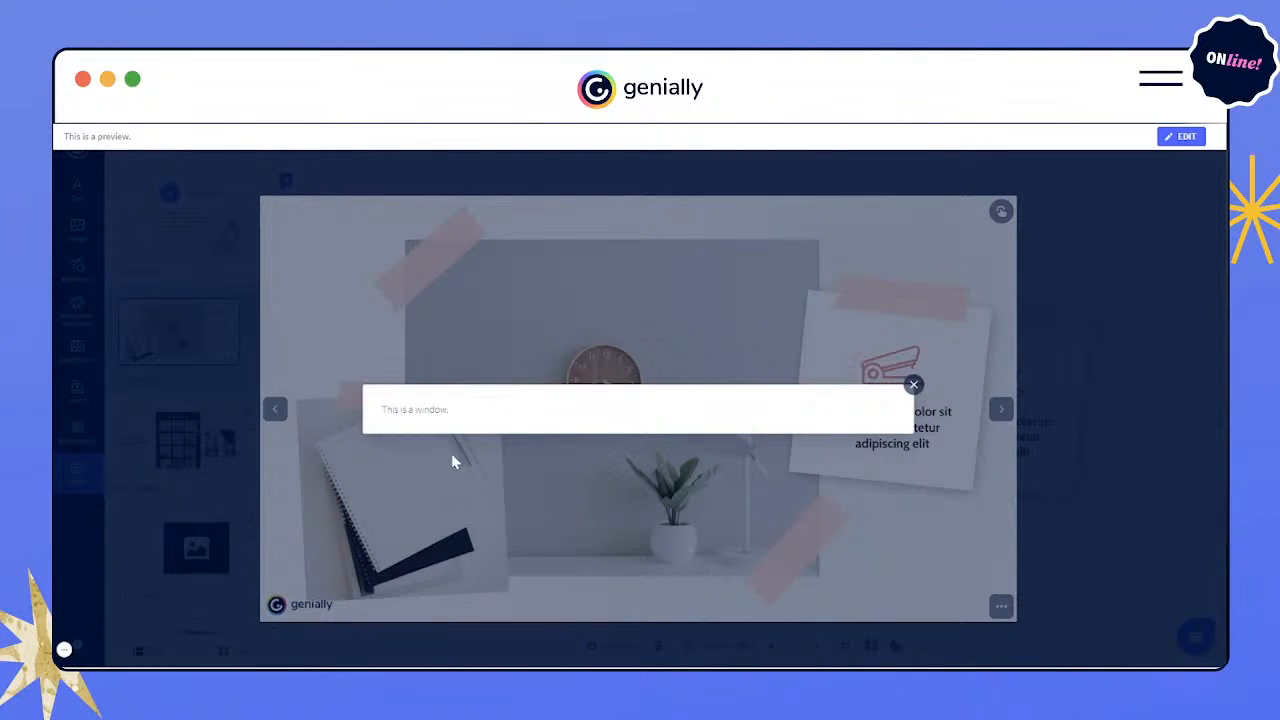
click(914, 388)
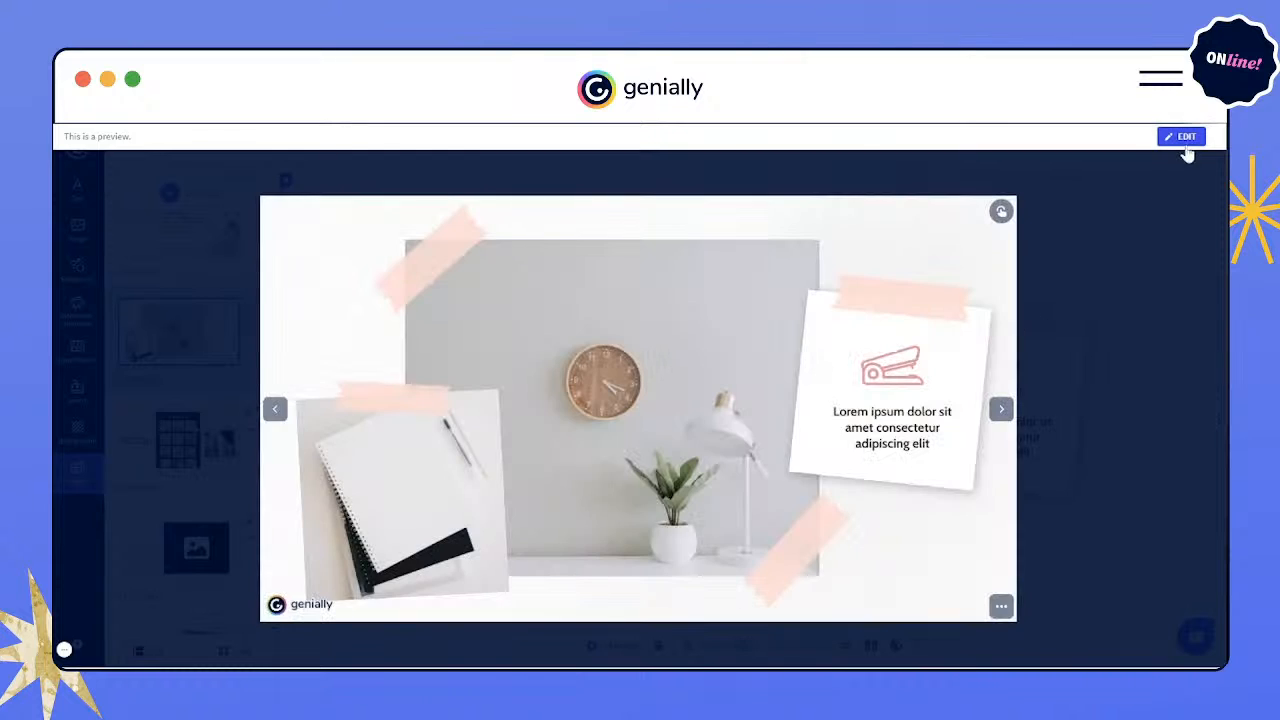
click(1184, 137)
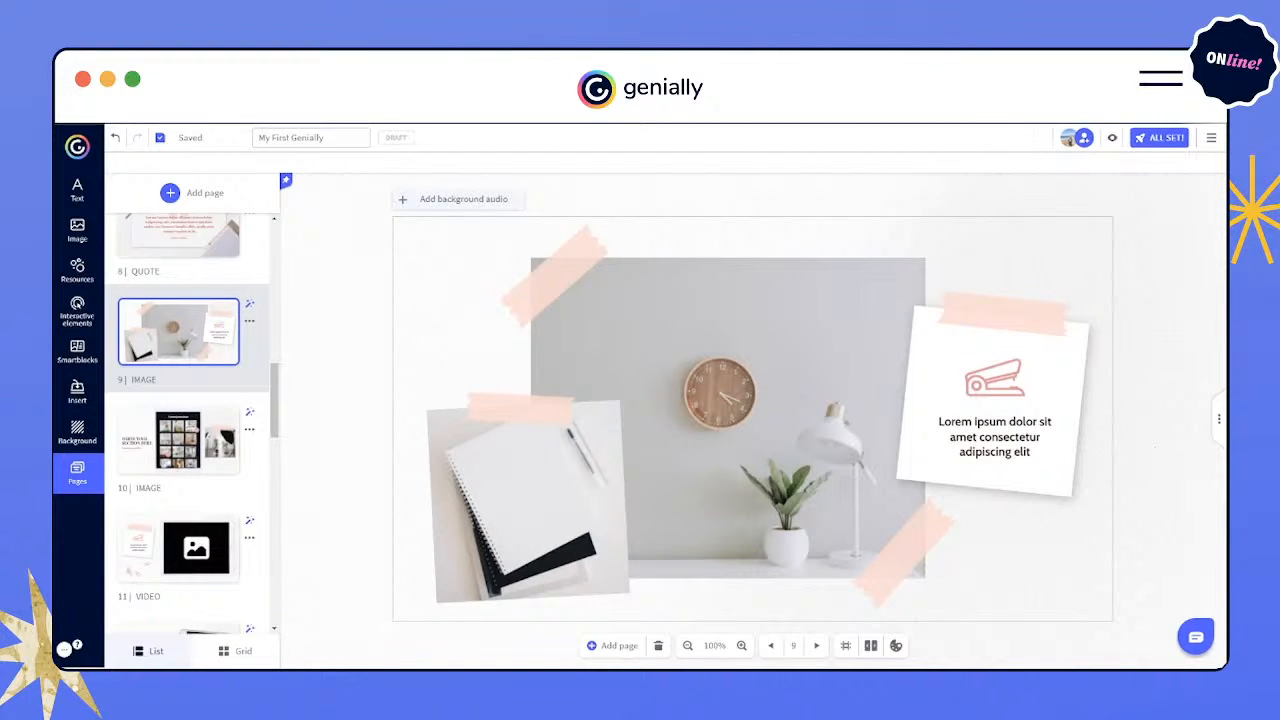
- On the Index page, examine the TEXT label's Go to page interactivity and its page options, and close without changes
scroll(185, 368, up, 8)
click(185, 368)
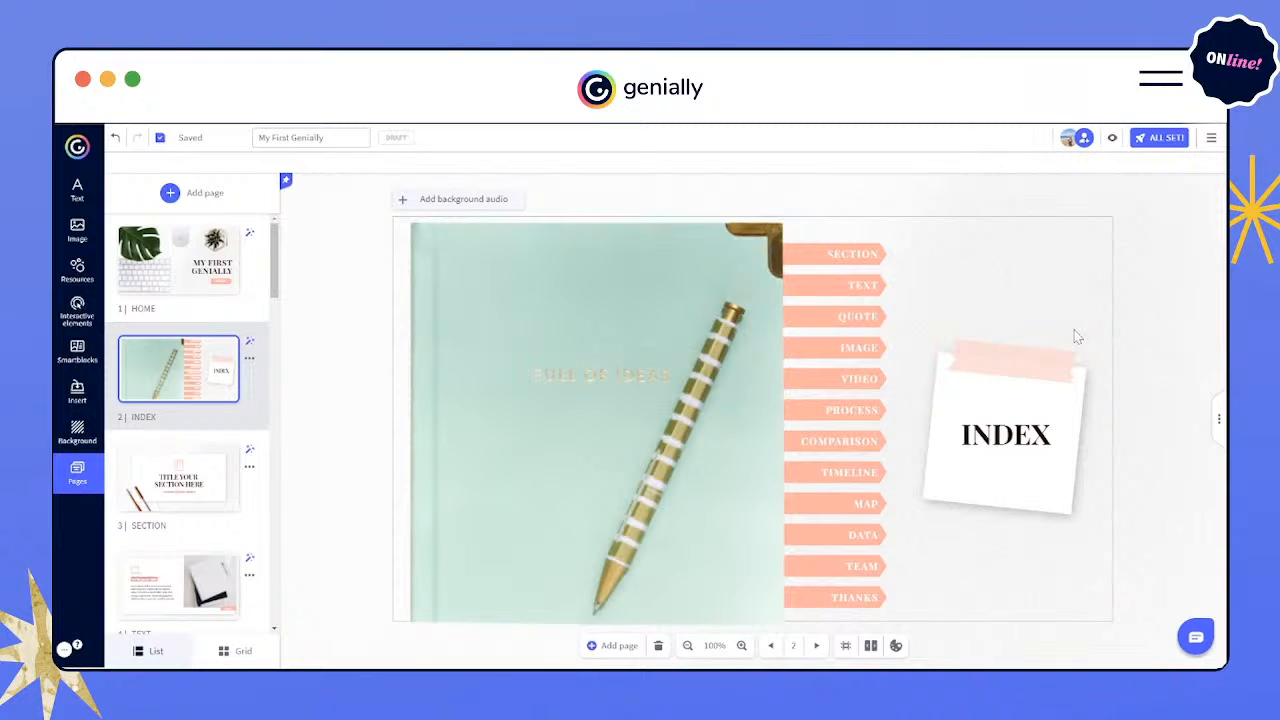
click(839, 288)
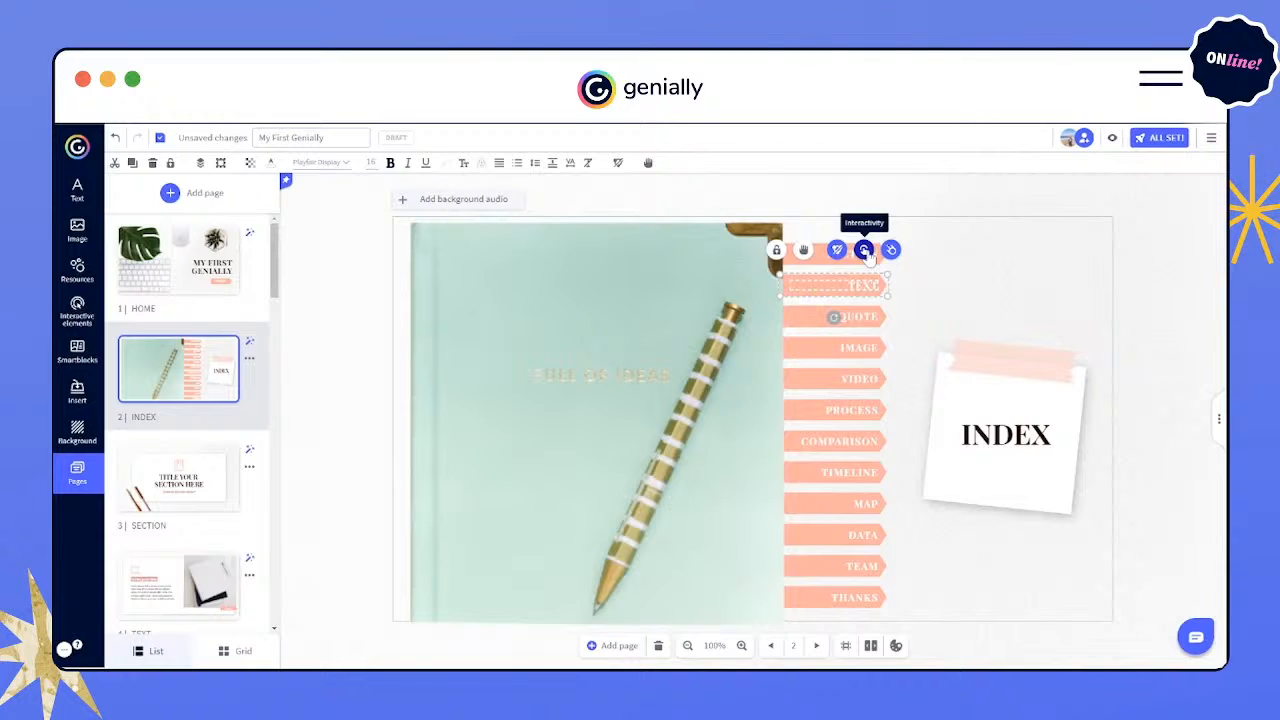
click(865, 250)
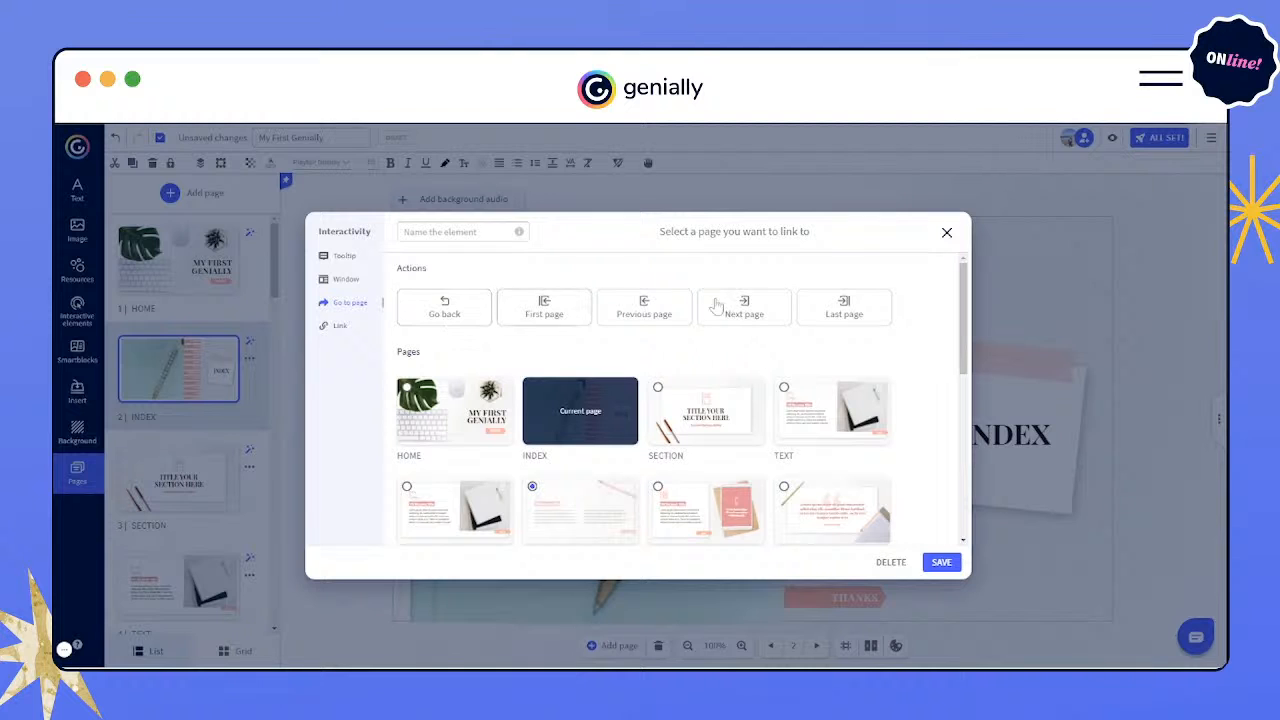
scroll(770, 358, down, 1)
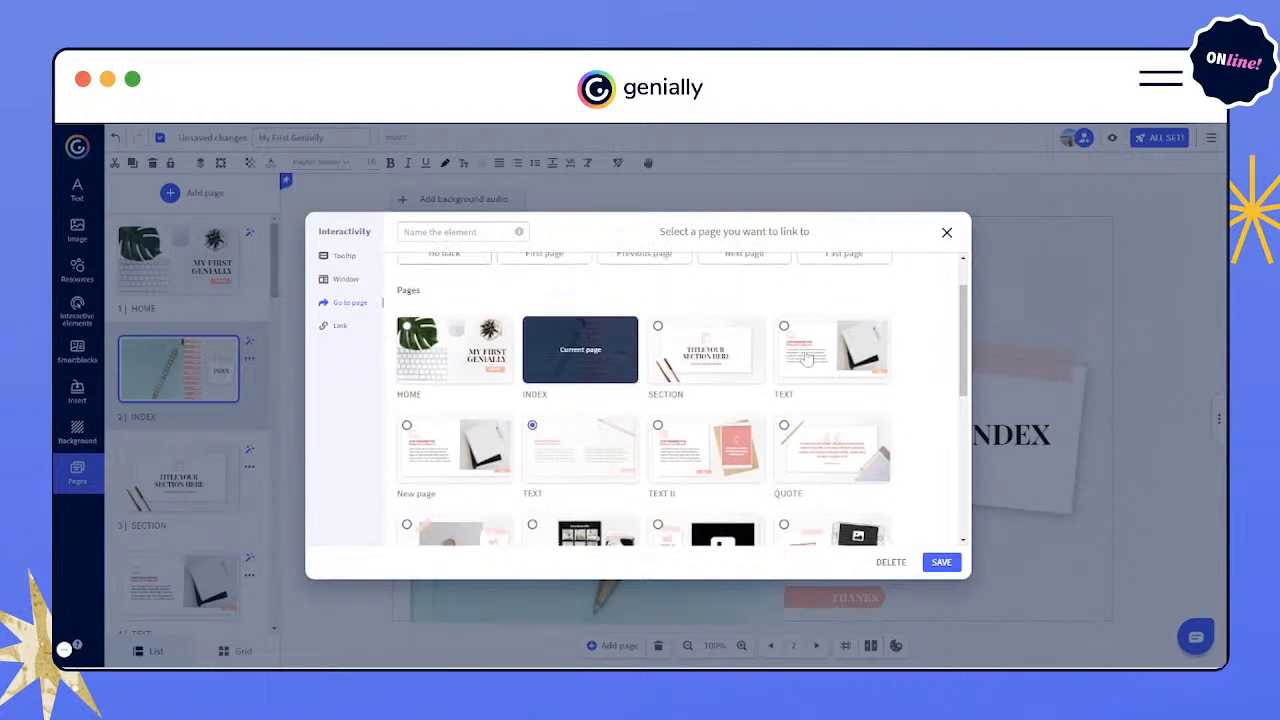
scroll(810, 370, down, 3)
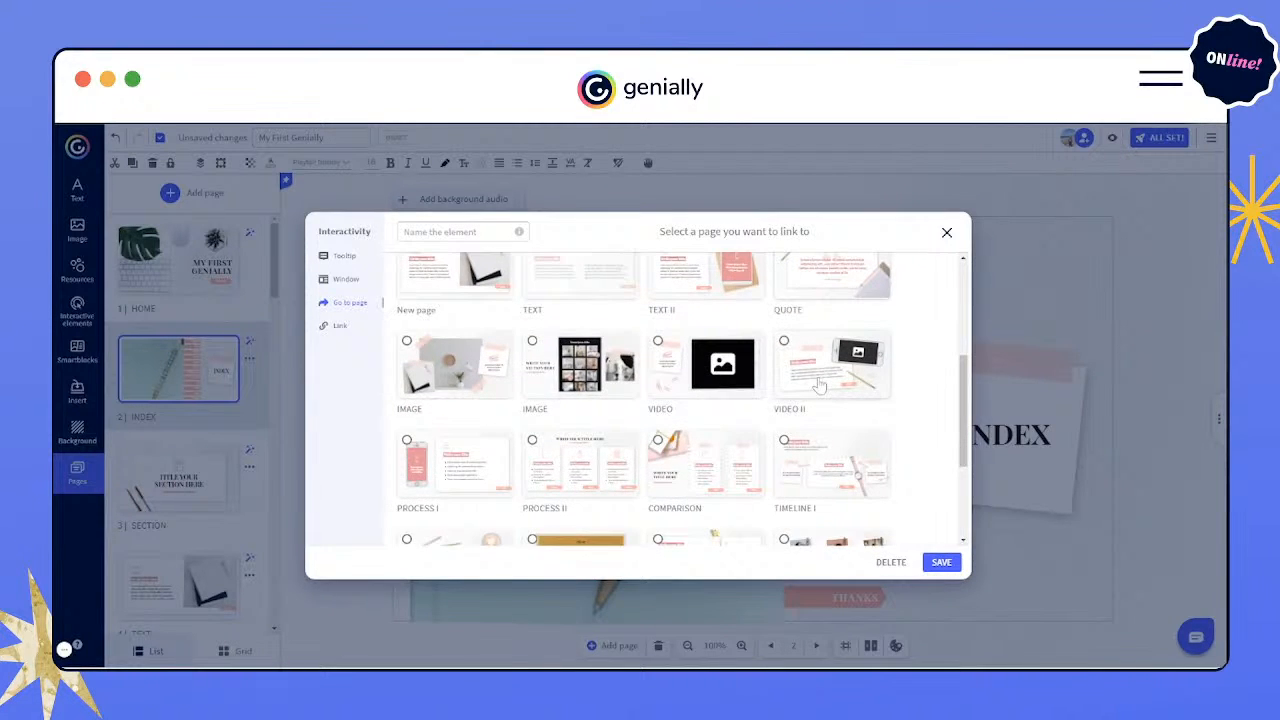
scroll(818, 383, up, 5)
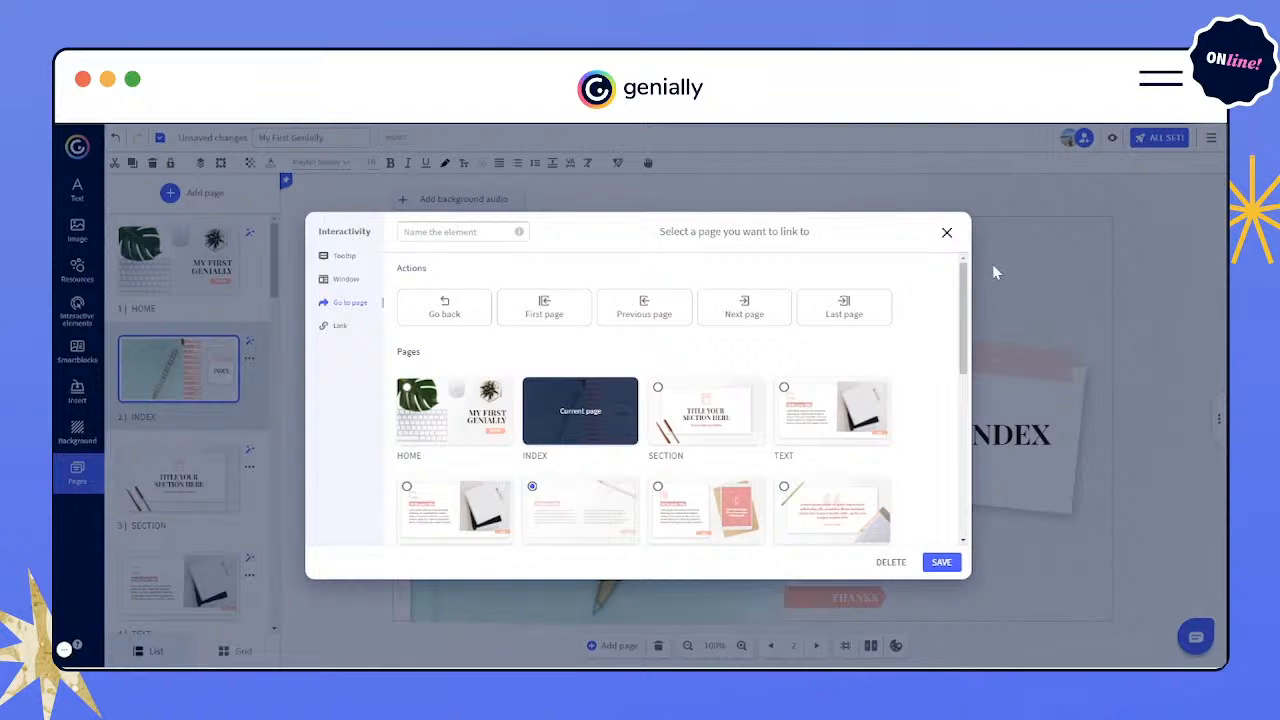
click(946, 232)
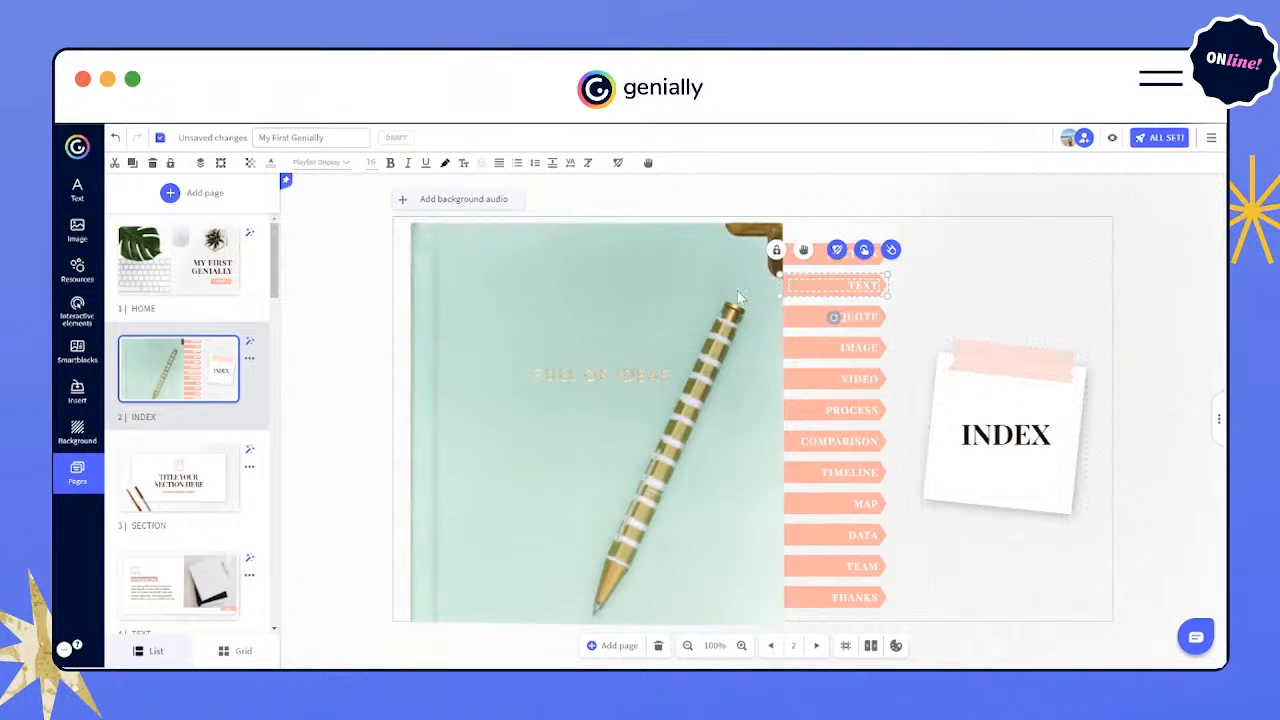
- Preview the Index page, follow the PROCESS link, open and close its +info window, and return to editing
click(1112, 138)
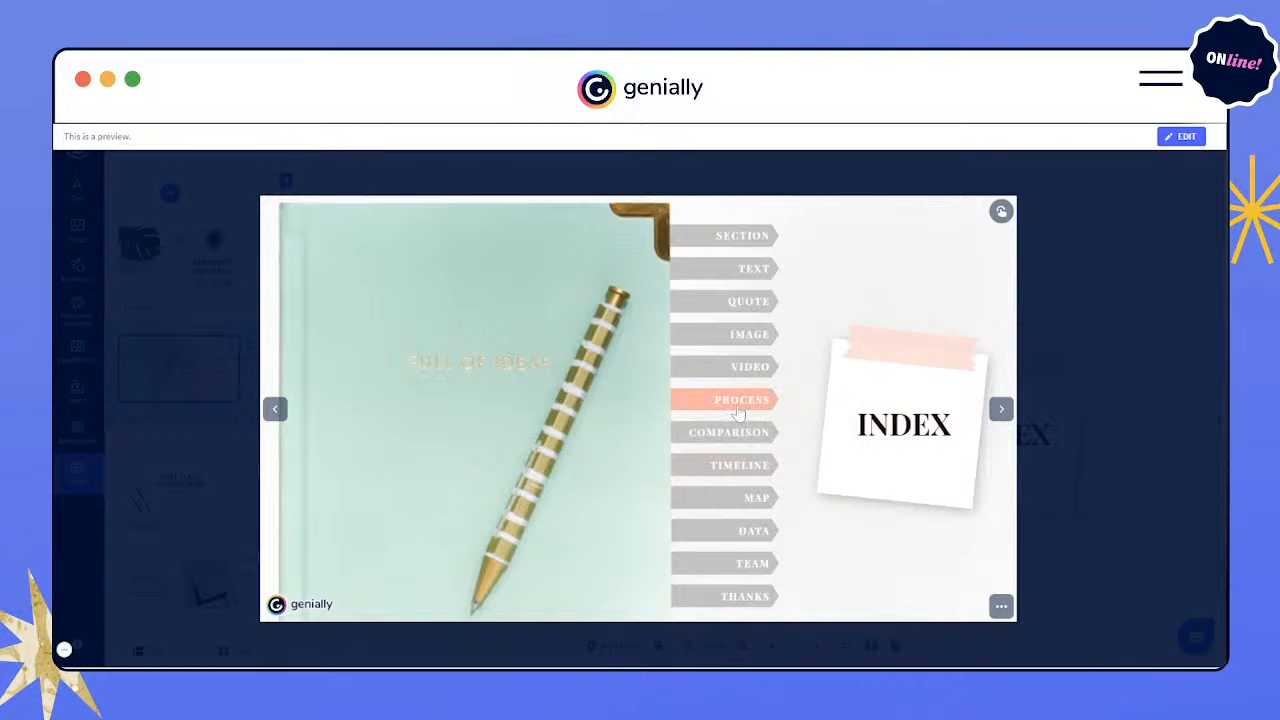
click(738, 401)
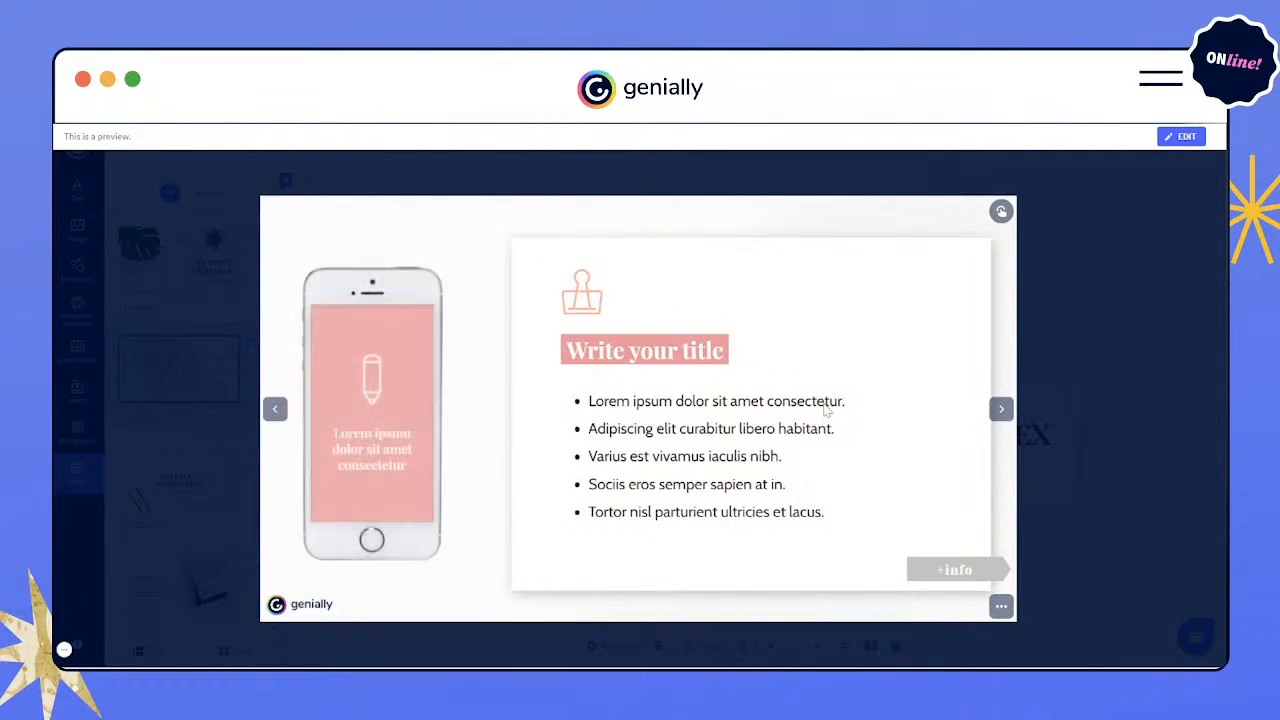
click(950, 572)
click(810, 268)
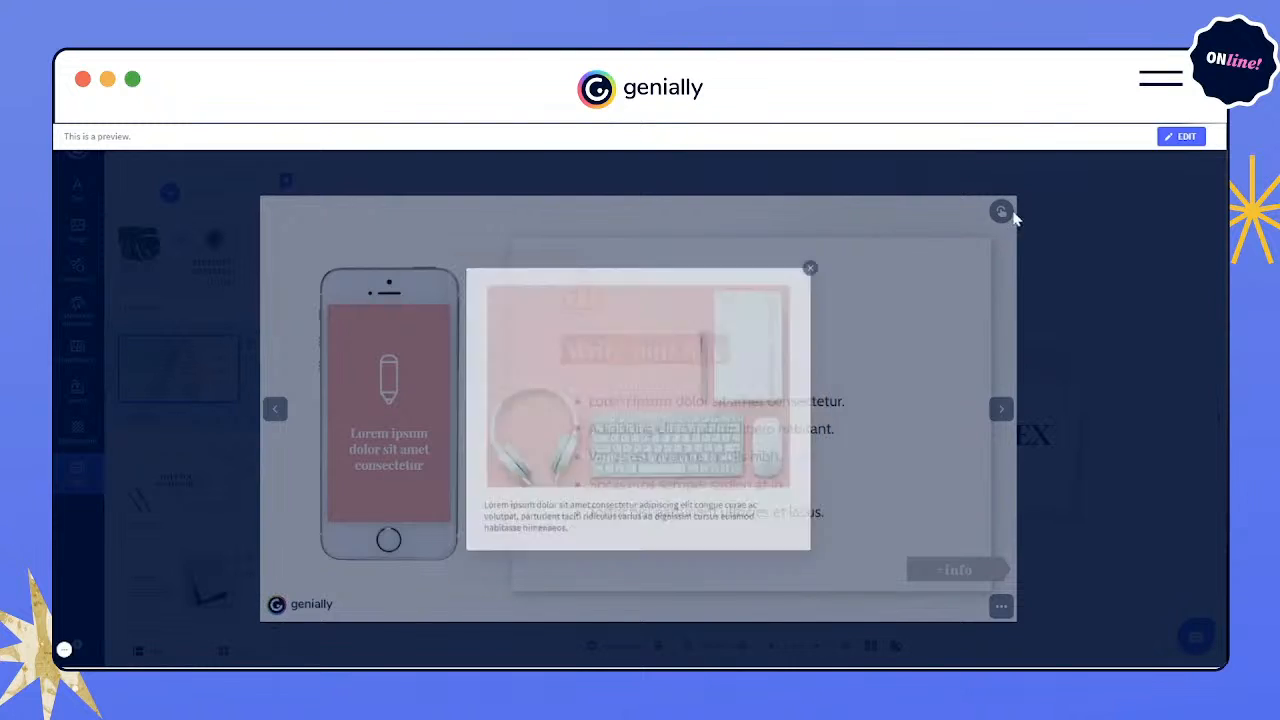
click(1180, 139)
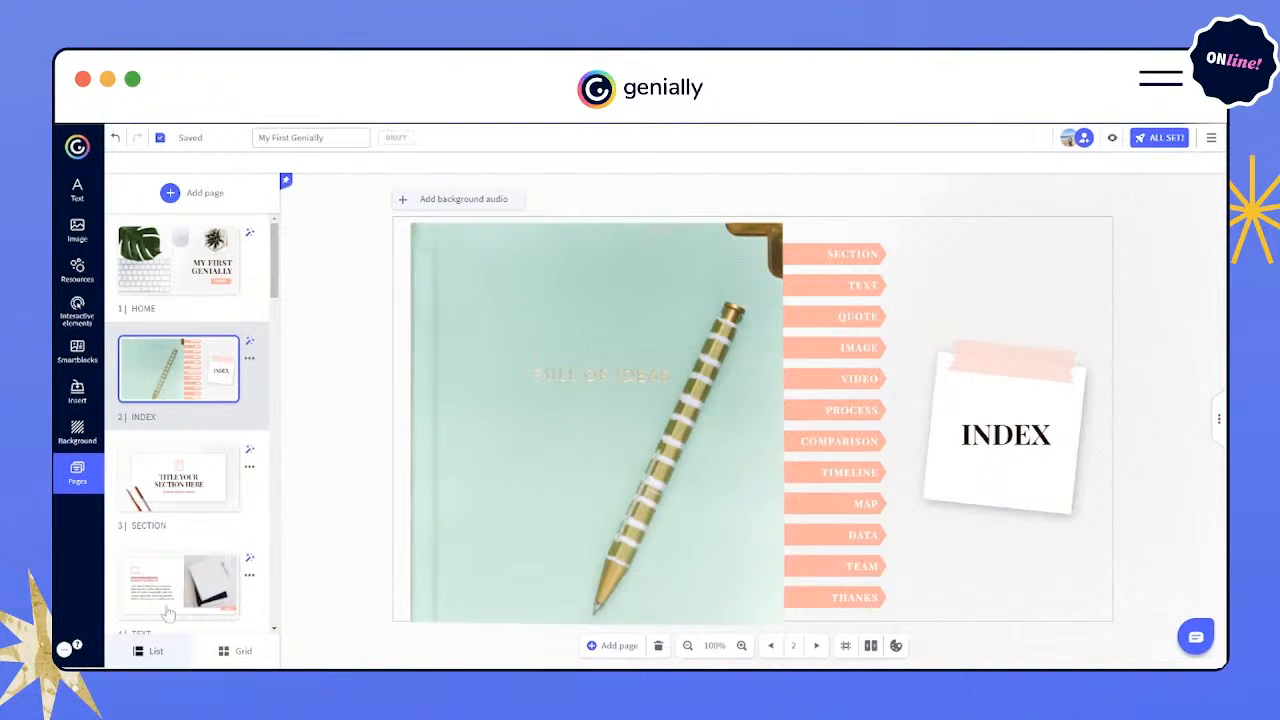
- On the Thanks page, examine the Twitter icon's Link interactivity and its display options, and close without changes
scroll(168, 612, down, 10)
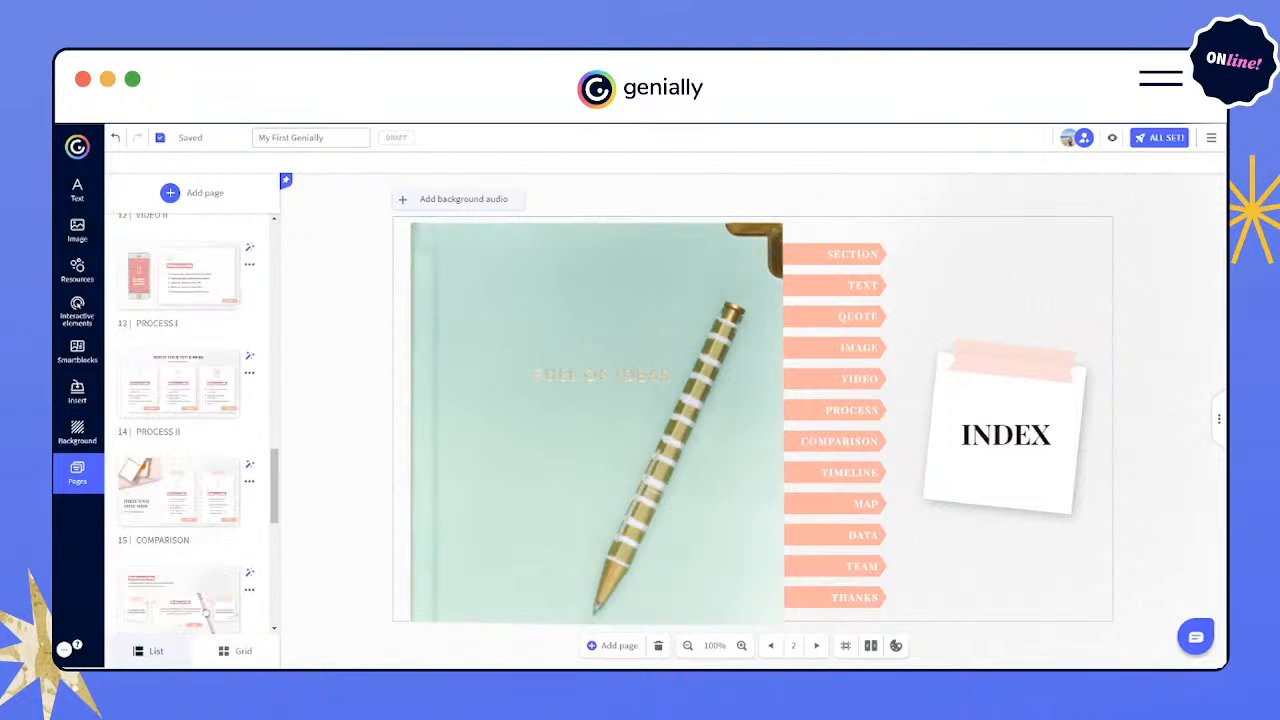
scroll(205, 608, down, 5)
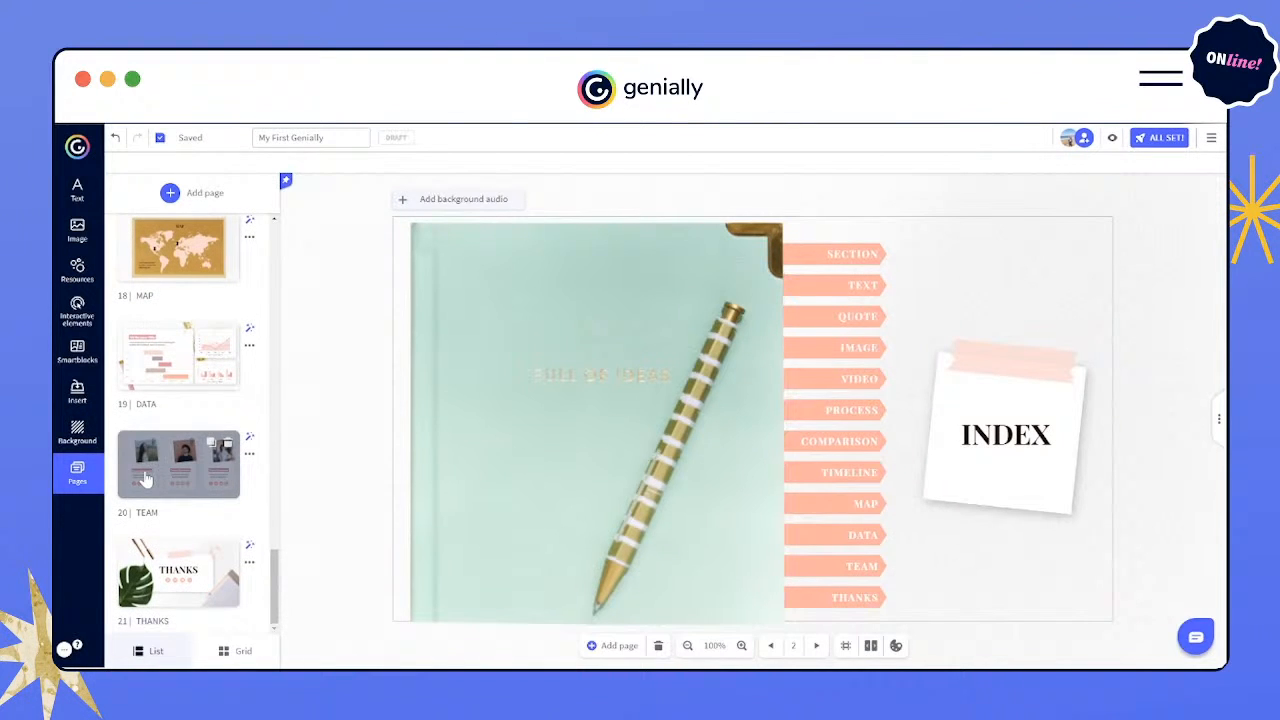
click(178, 578)
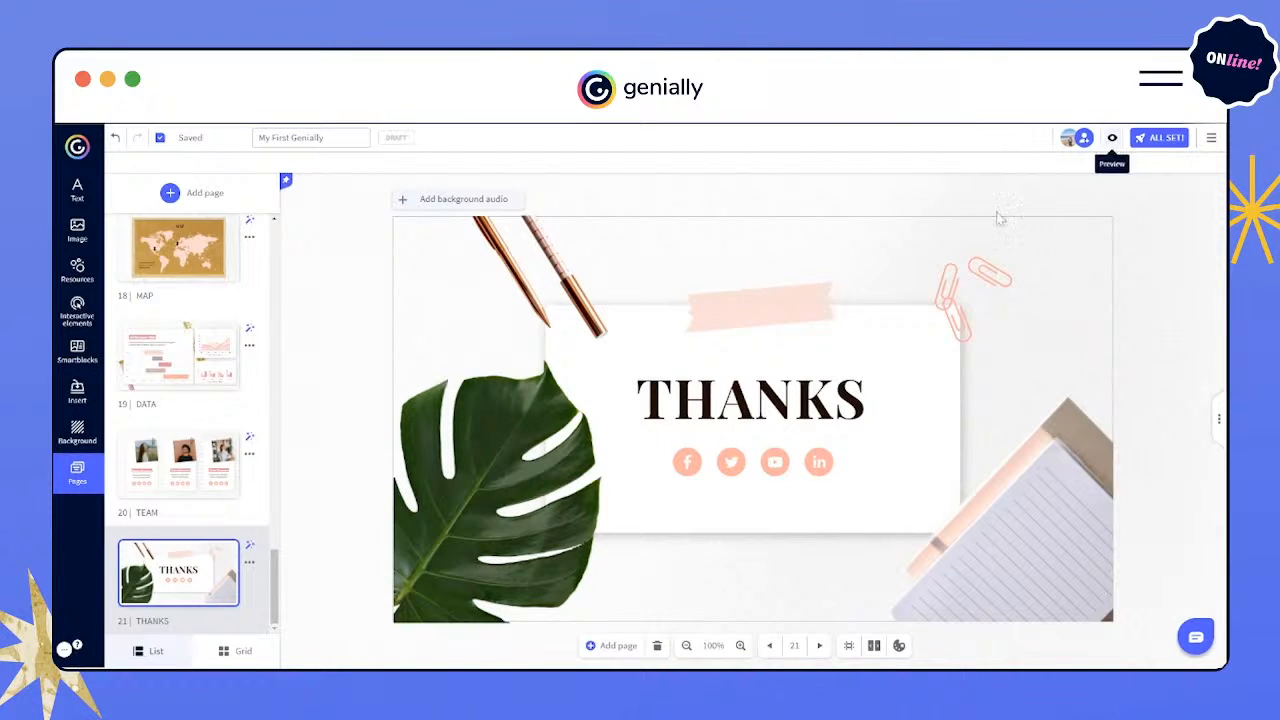
click(731, 461)
click(713, 420)
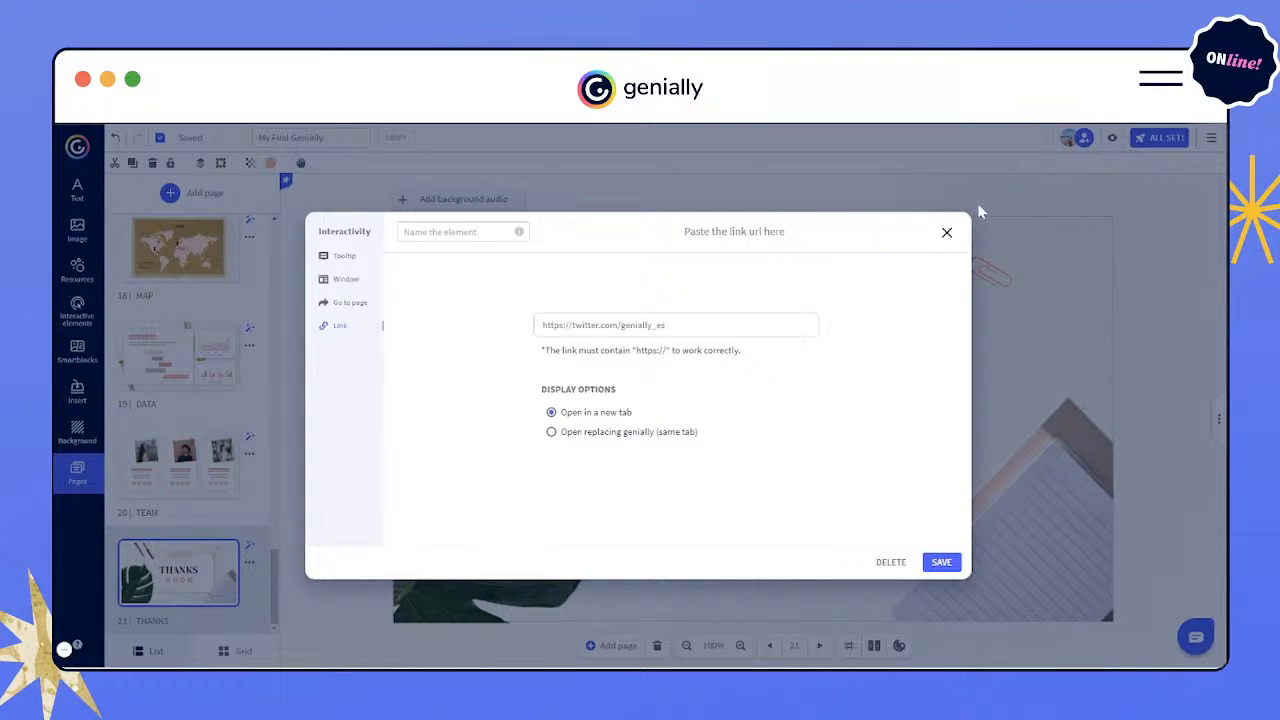
click(947, 233)
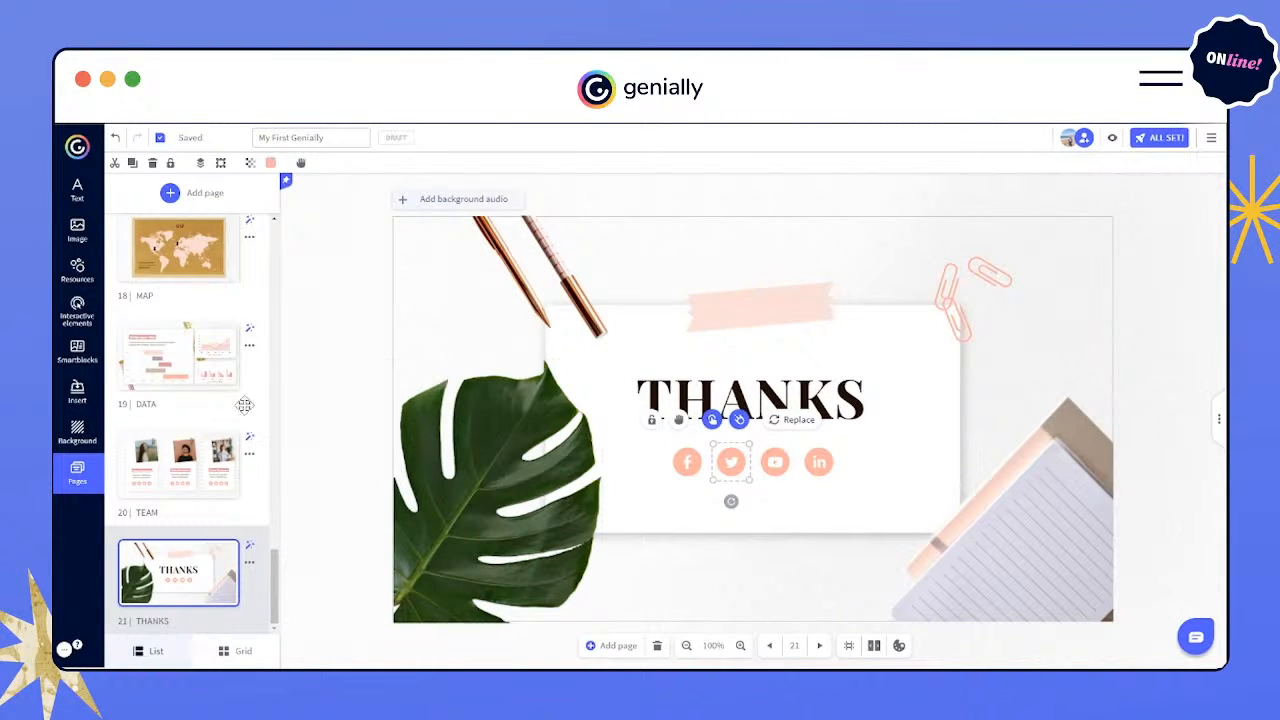
- Look through the page list, preview the Thanks page, and return to editing
scroll(210, 322, up, 10)
scroll(210, 322, up, 3)
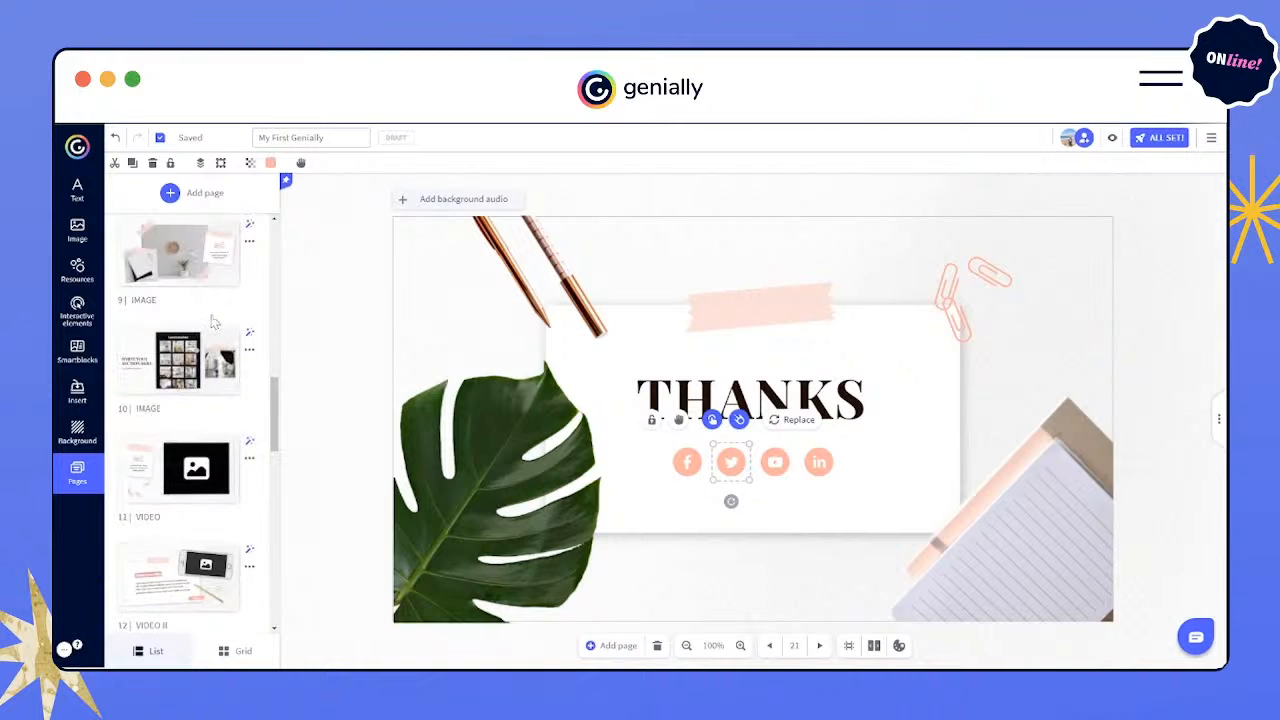
scroll(233, 399, down, 5)
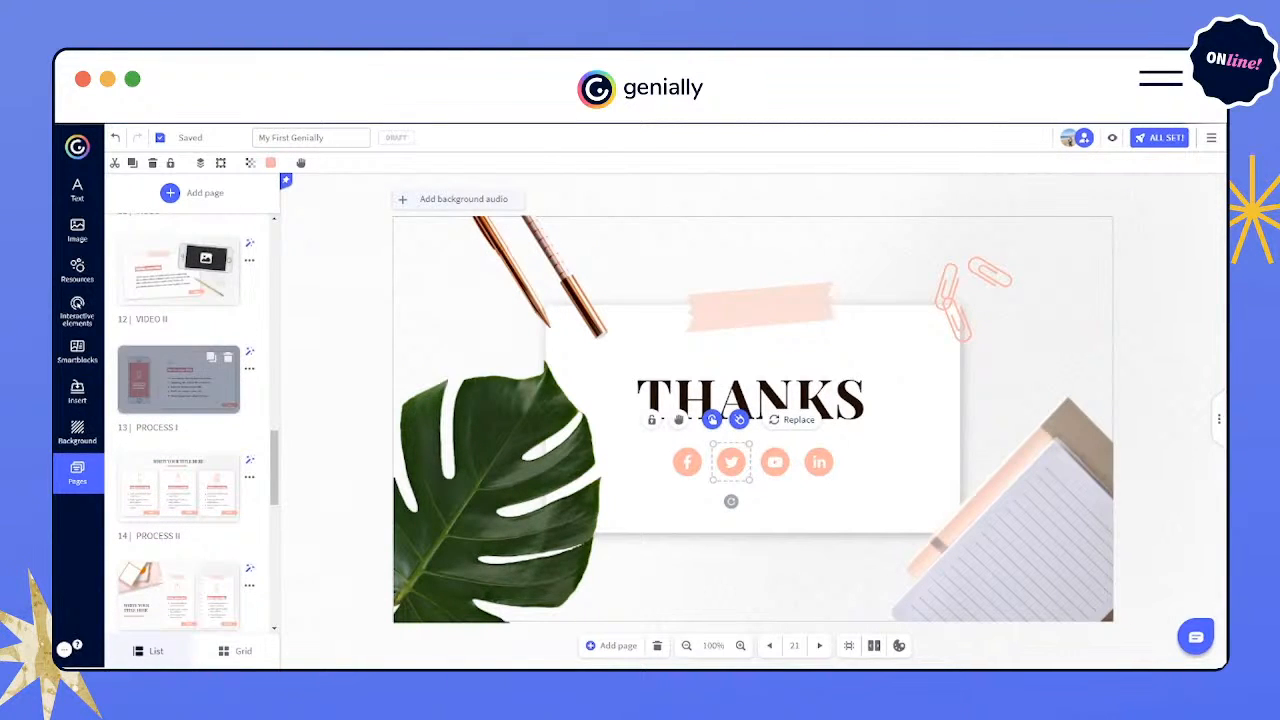
scroll(233, 396, down, 1)
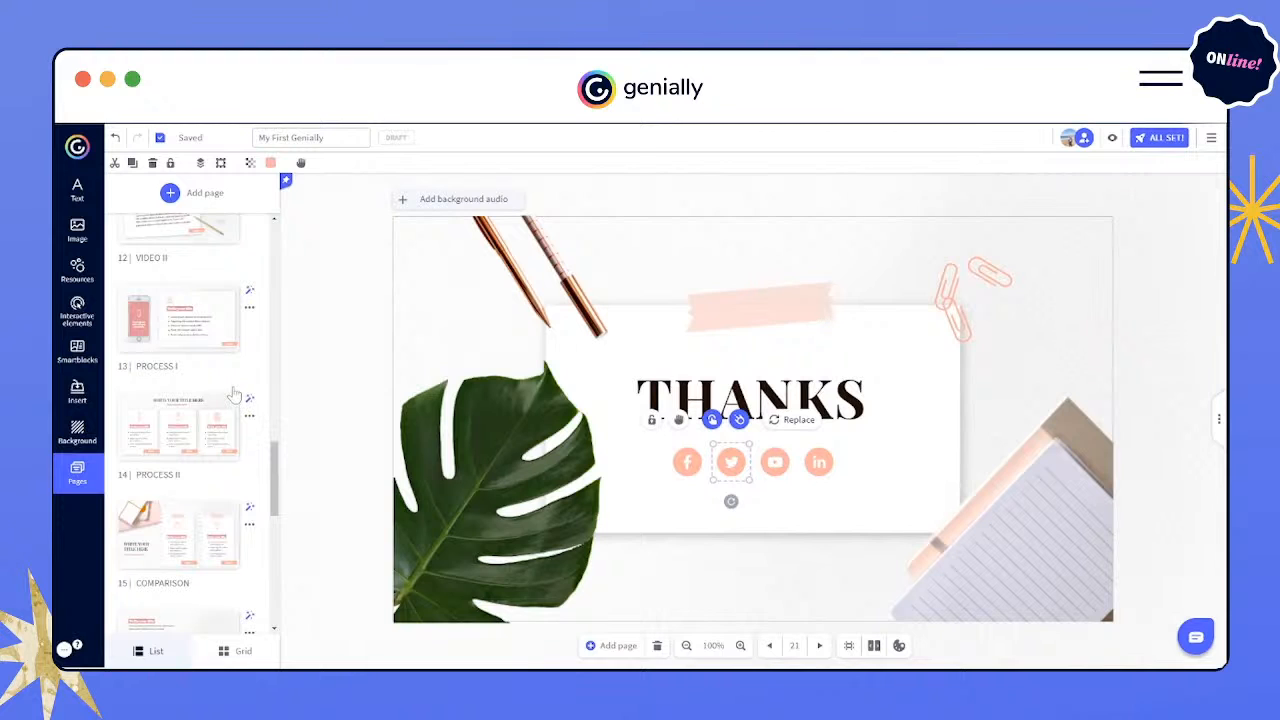
click(1112, 139)
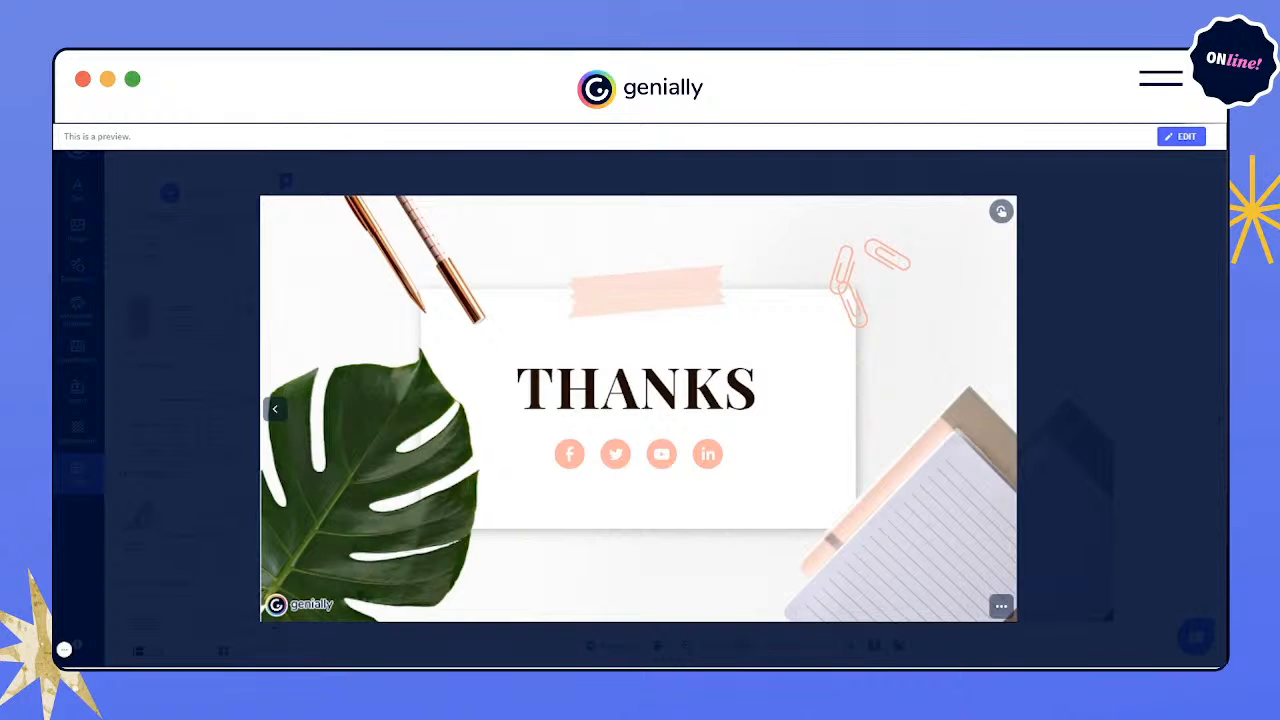
click(1181, 136)
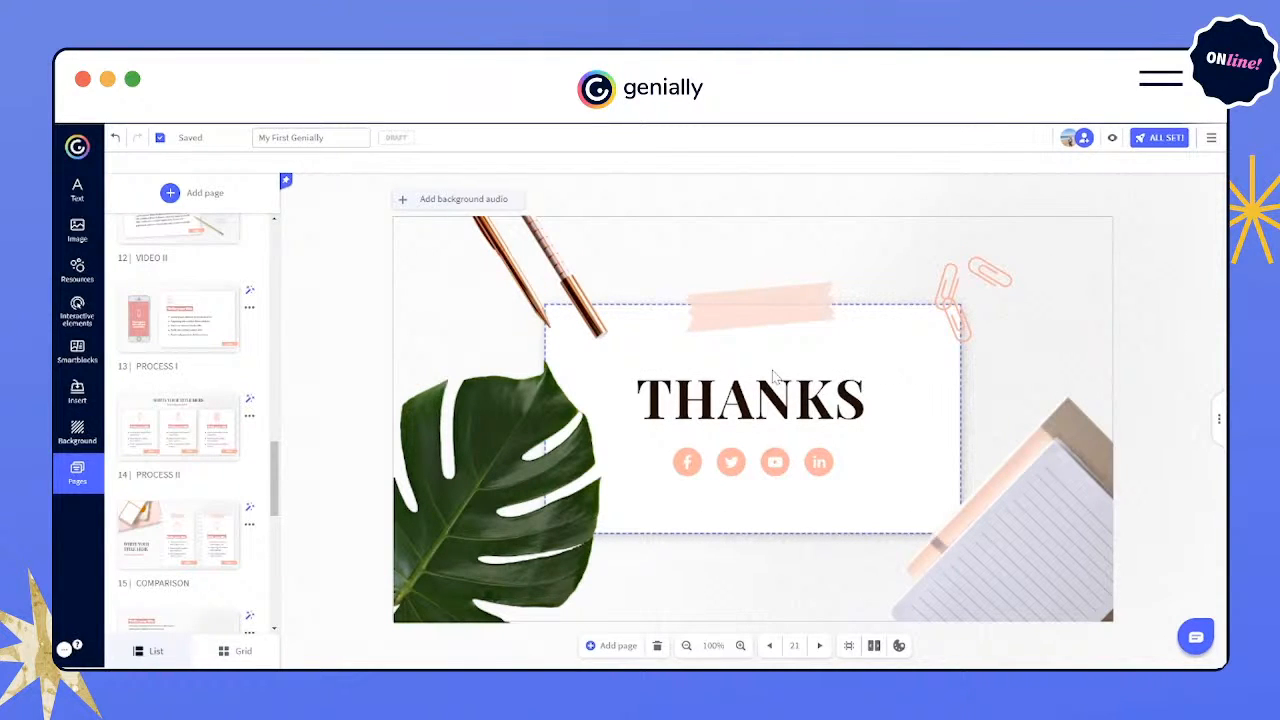
- Give the THANKS title a Fade In entrance animation starting at 0.2 seconds, preview it, and return to editing
click(735, 400)
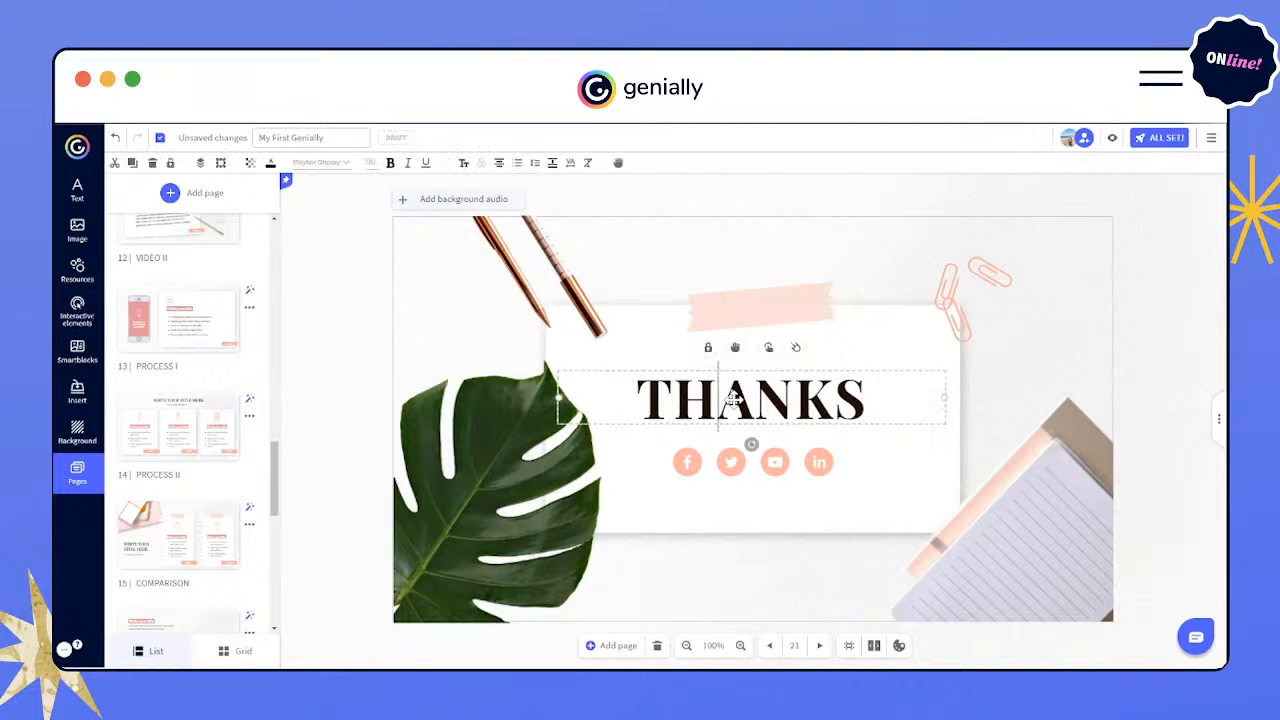
double_click(734, 400)
click(795, 347)
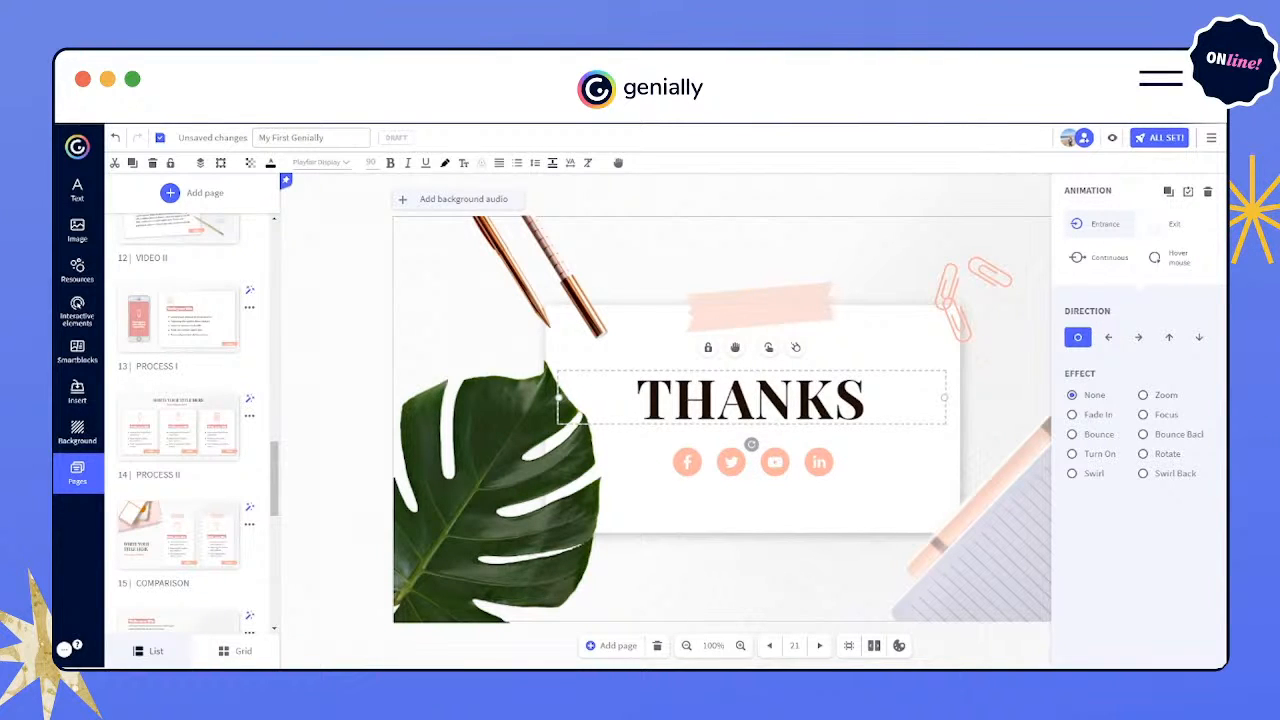
click(1099, 415)
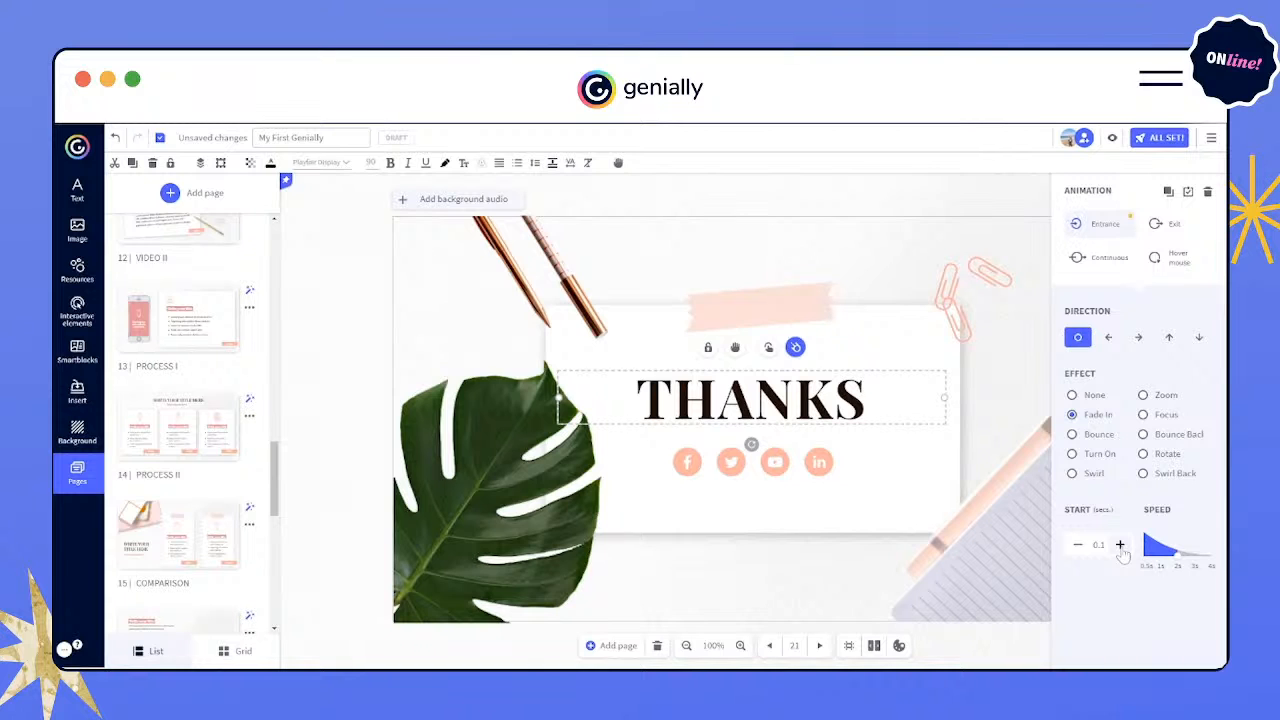
click(1112, 140)
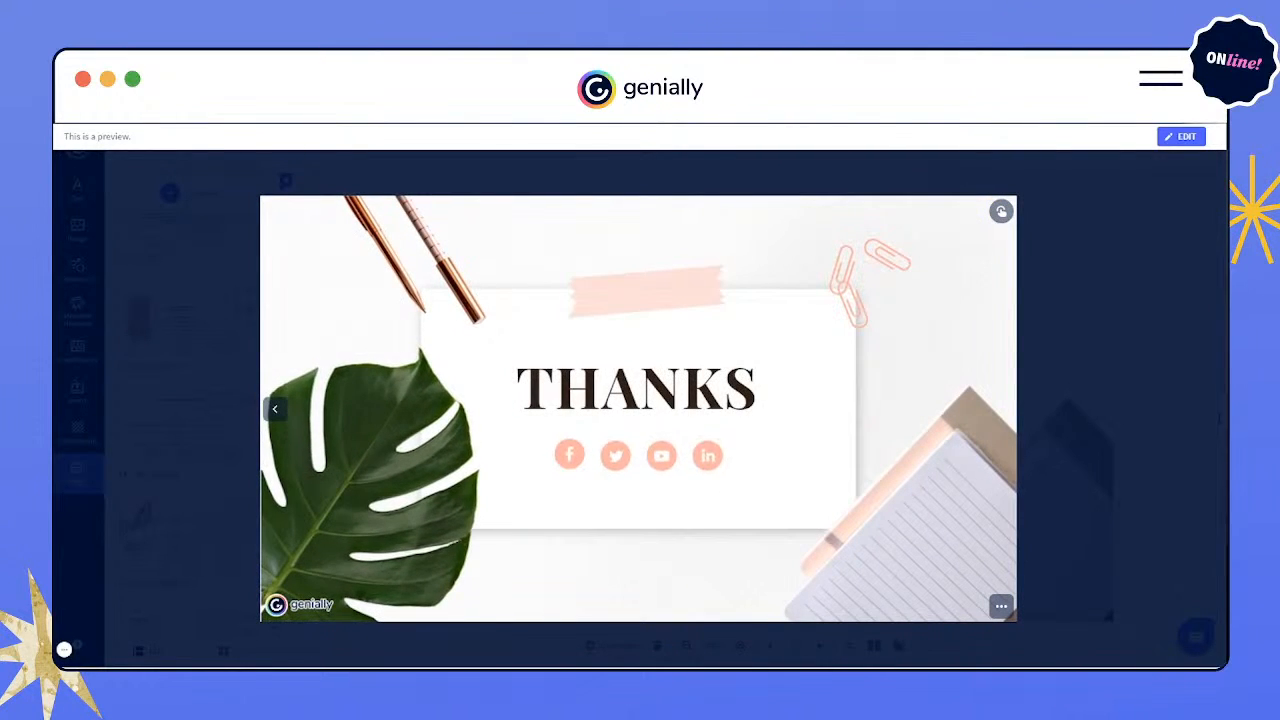
click(1182, 138)
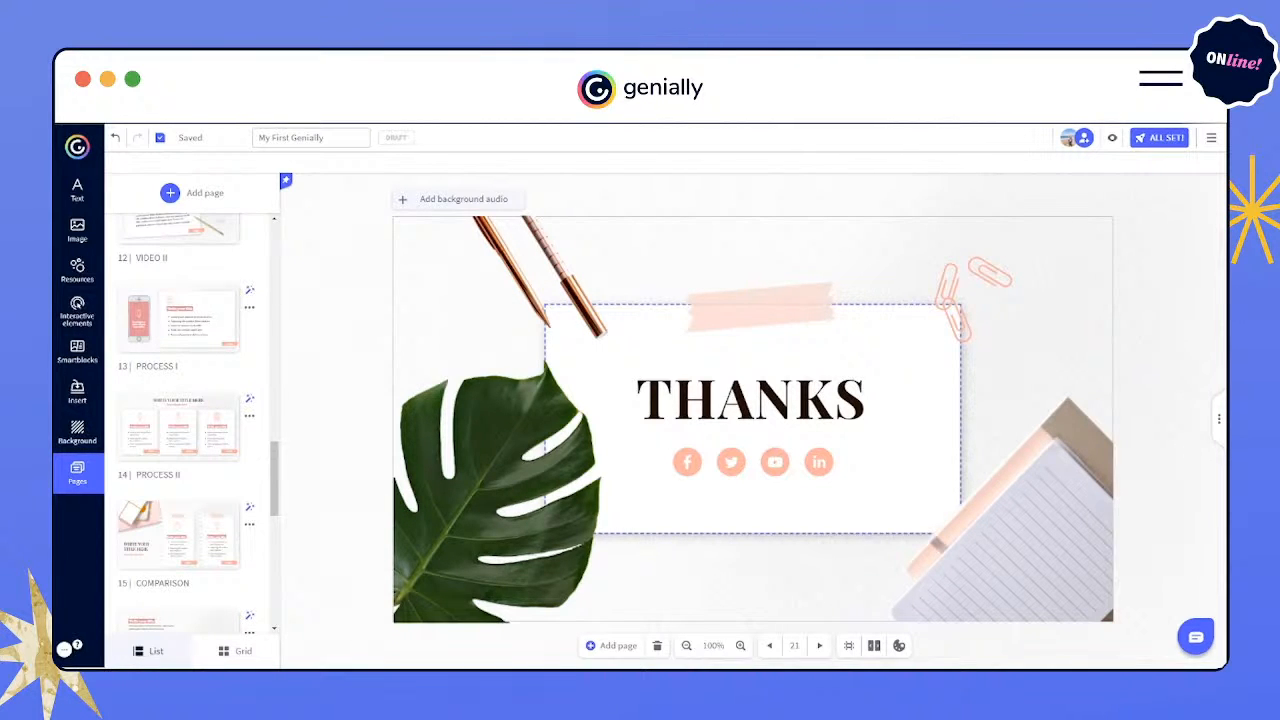
- Copy the THANKS title's animation to the pink tape, the paper clips and the striped pen, and preview the page
click(771, 402)
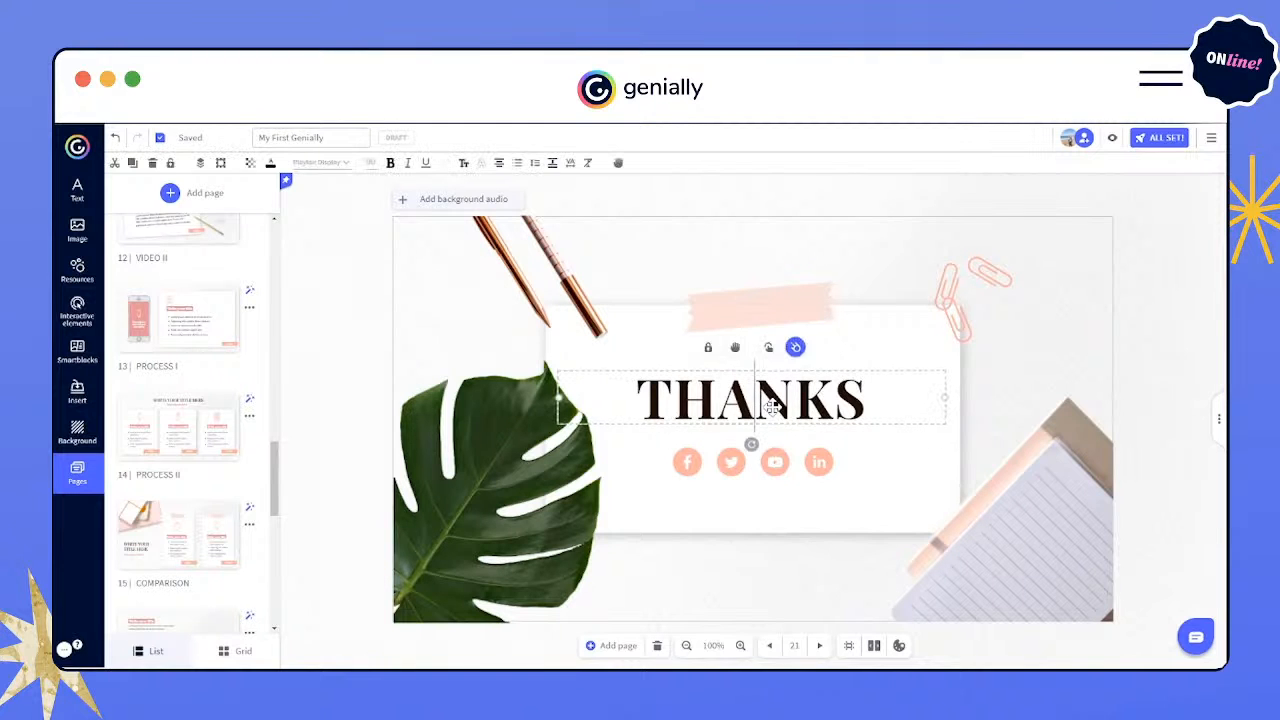
click(795, 347)
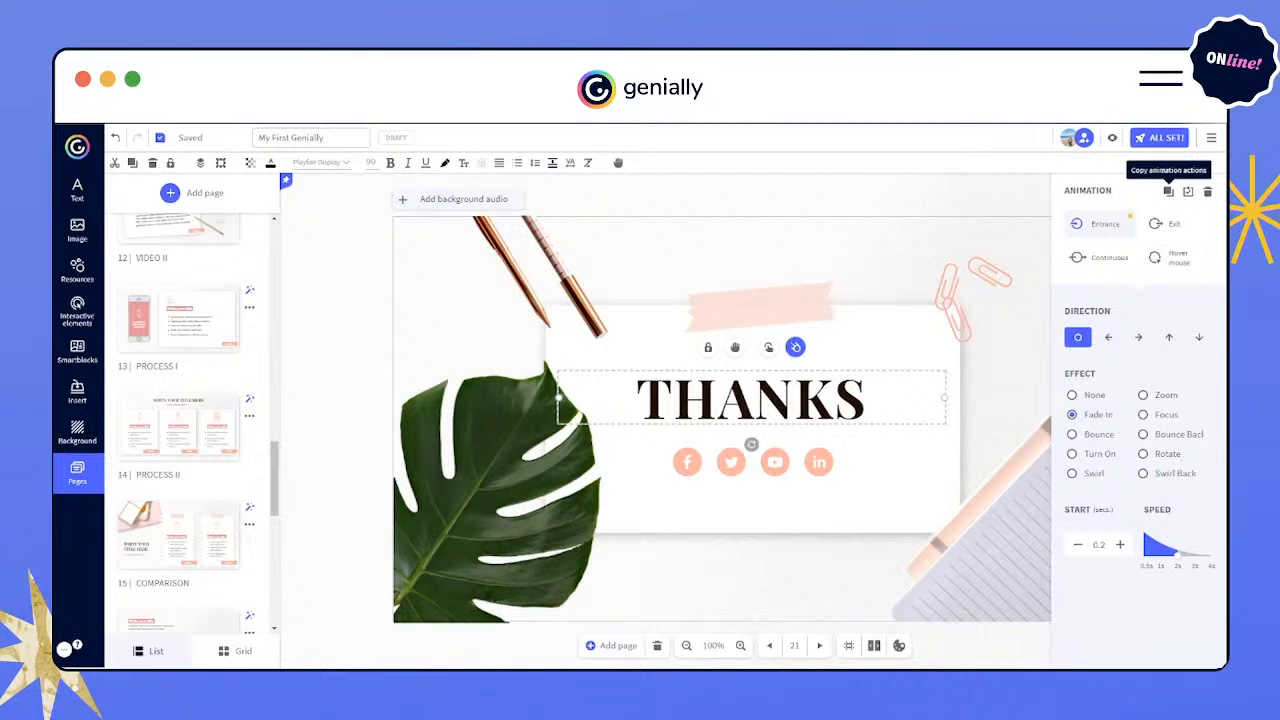
click(748, 306)
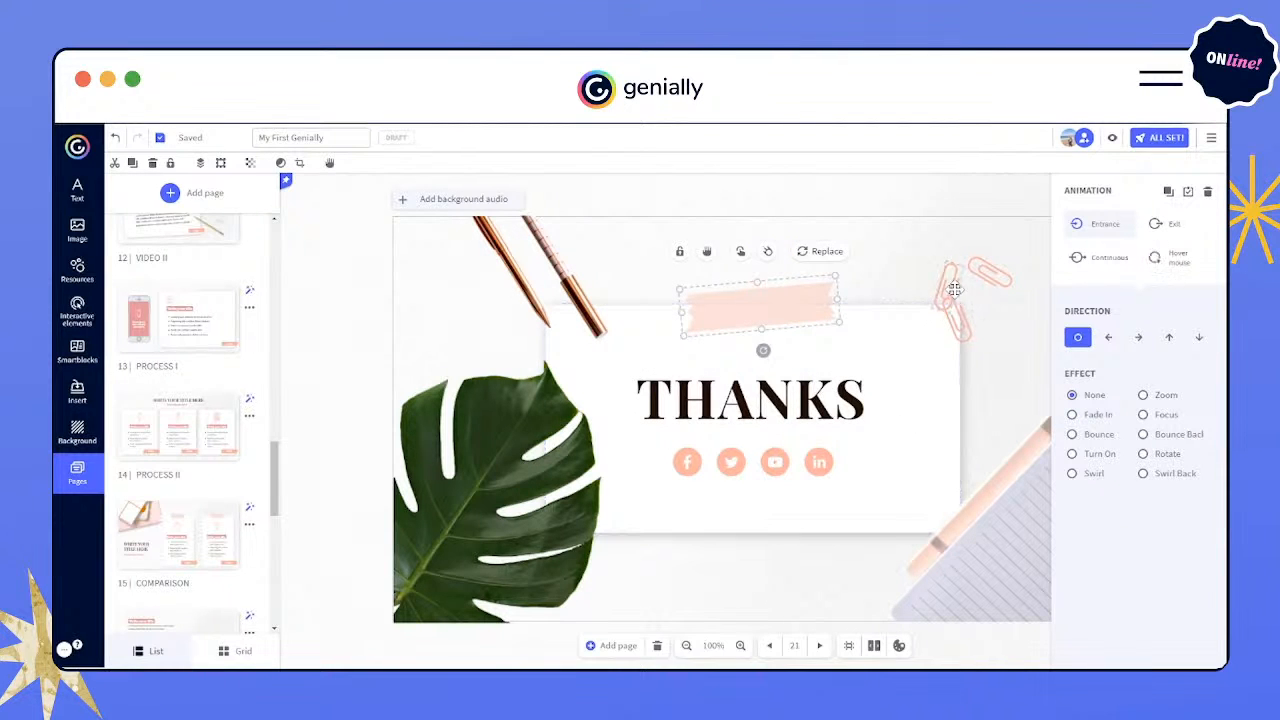
shift+click(966, 326)
shift+click(989, 270)
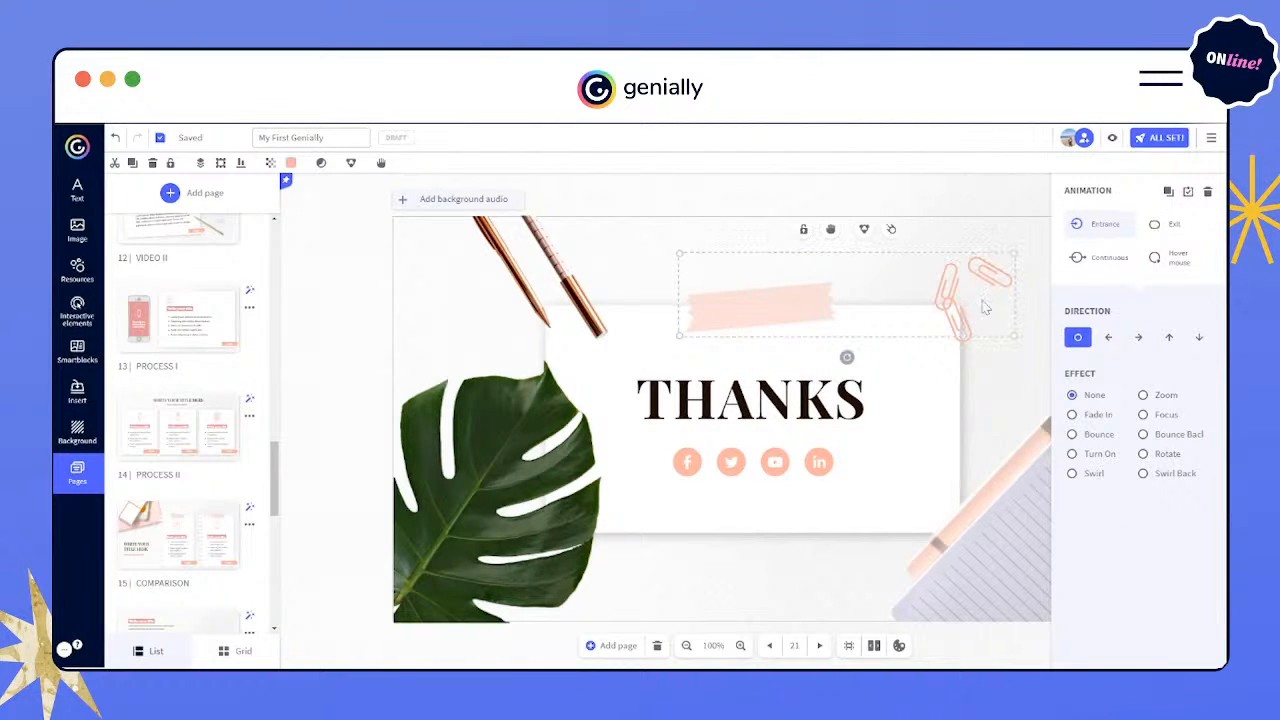
shift+click(958, 328)
shift+click(562, 280)
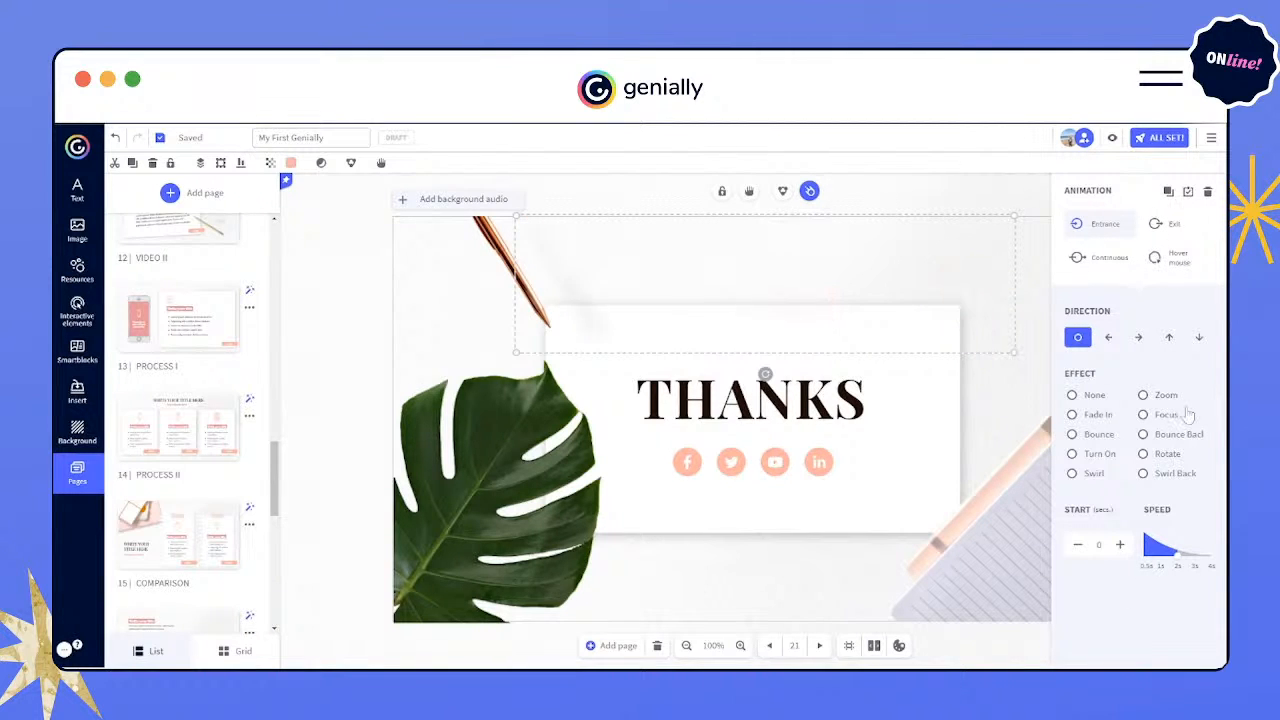
click(1189, 194)
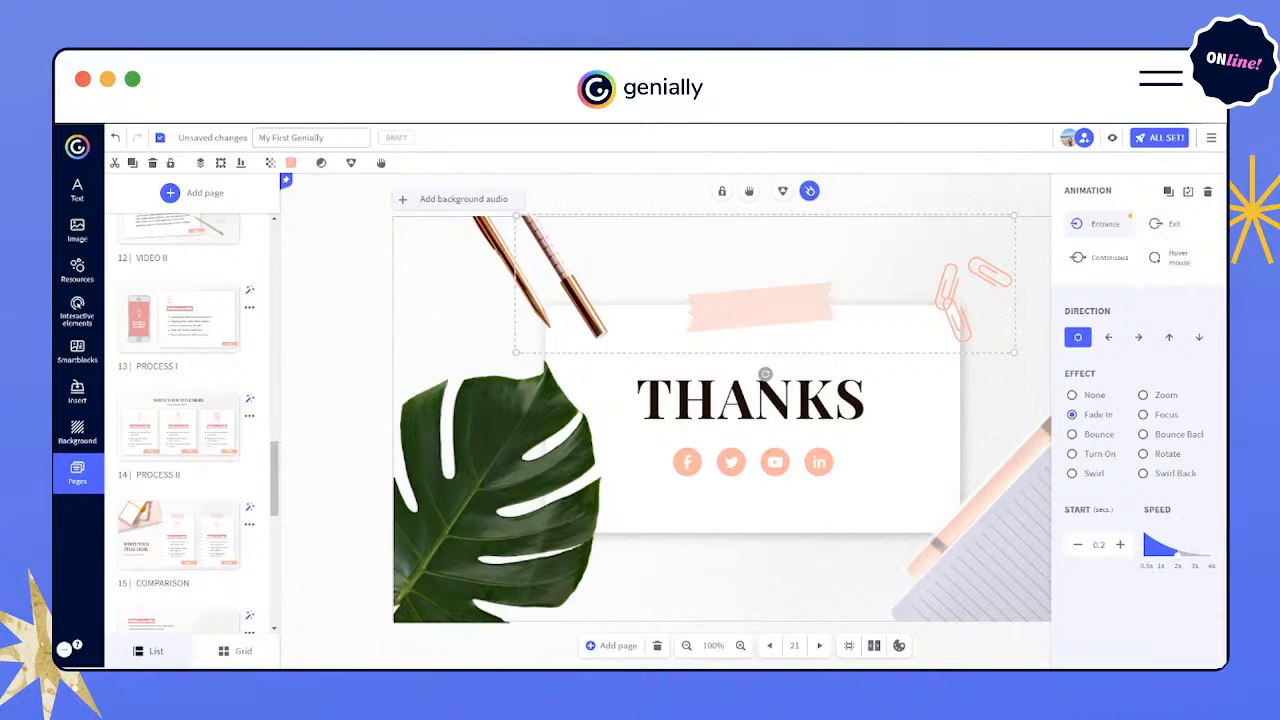
click(1113, 137)
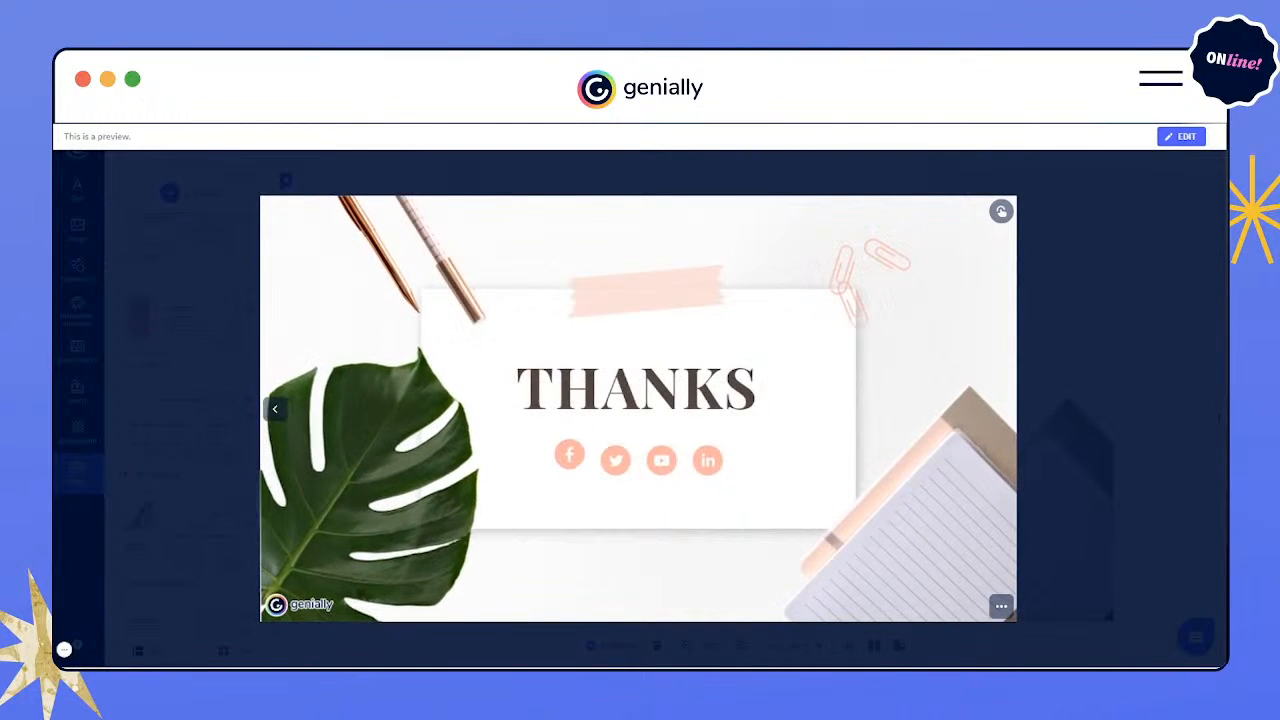
click(1181, 136)
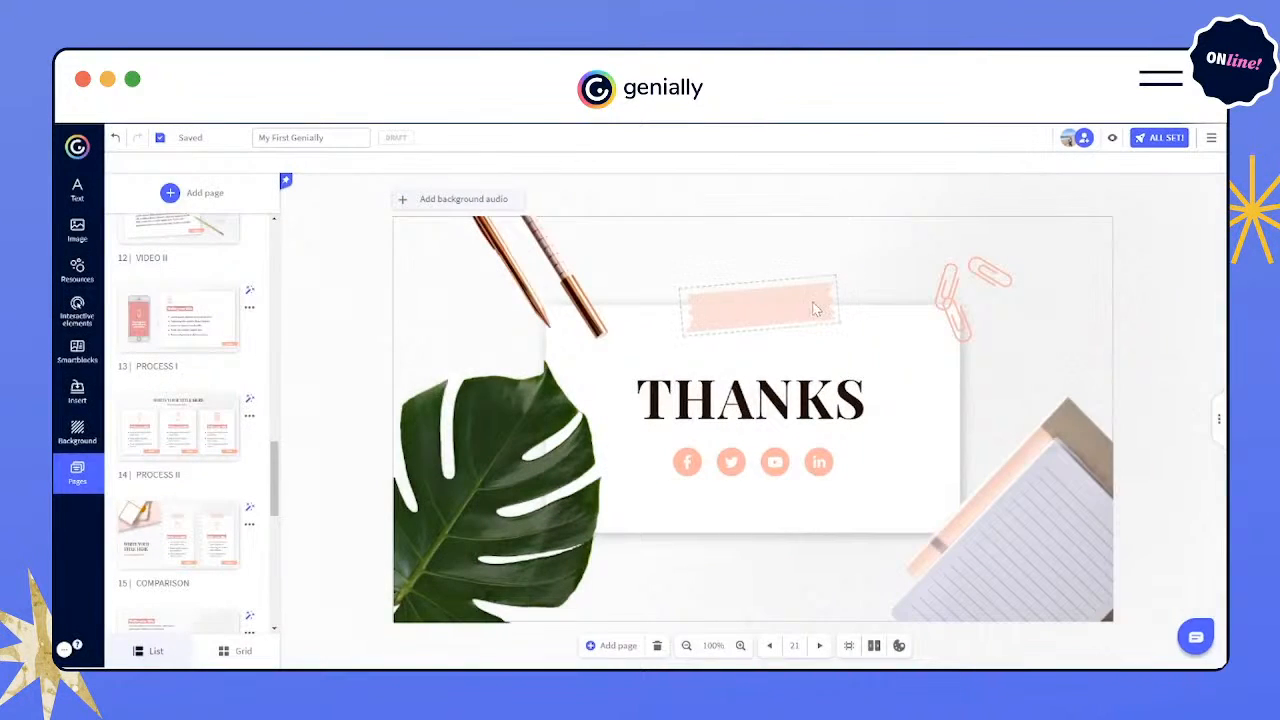
- Set the start of the lowest paper clip's Fade In entrance animation to 0.3 seconds
click(958, 318)
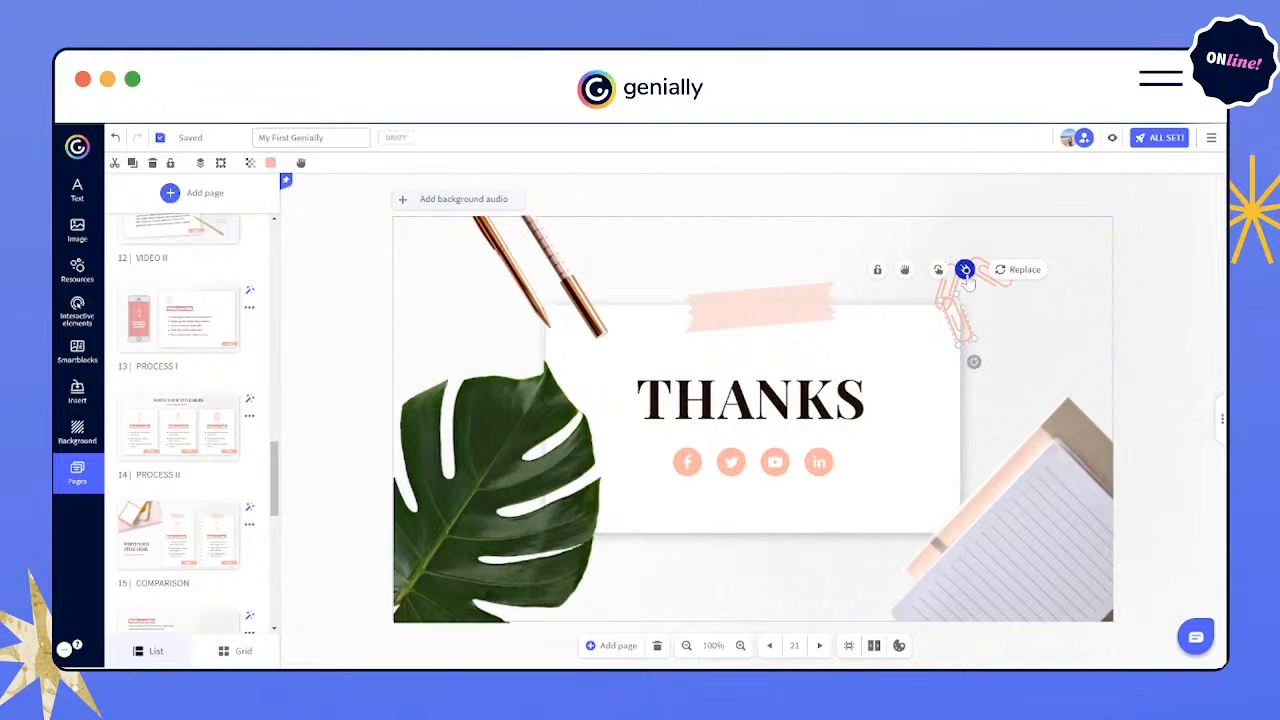
click(965, 272)
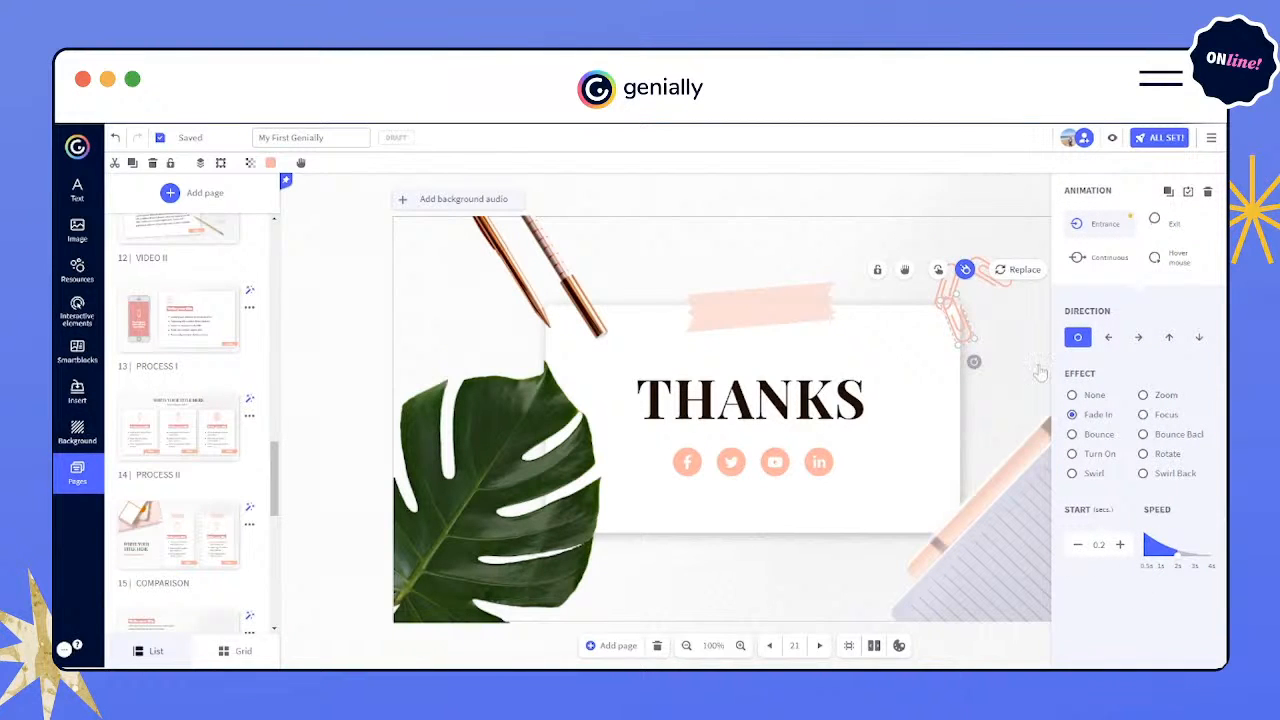
click(1120, 546)
- Examine the Exit and Continuous animation effects for the THANKS title, and the Continuous effects for the four social media icons
click(814, 402)
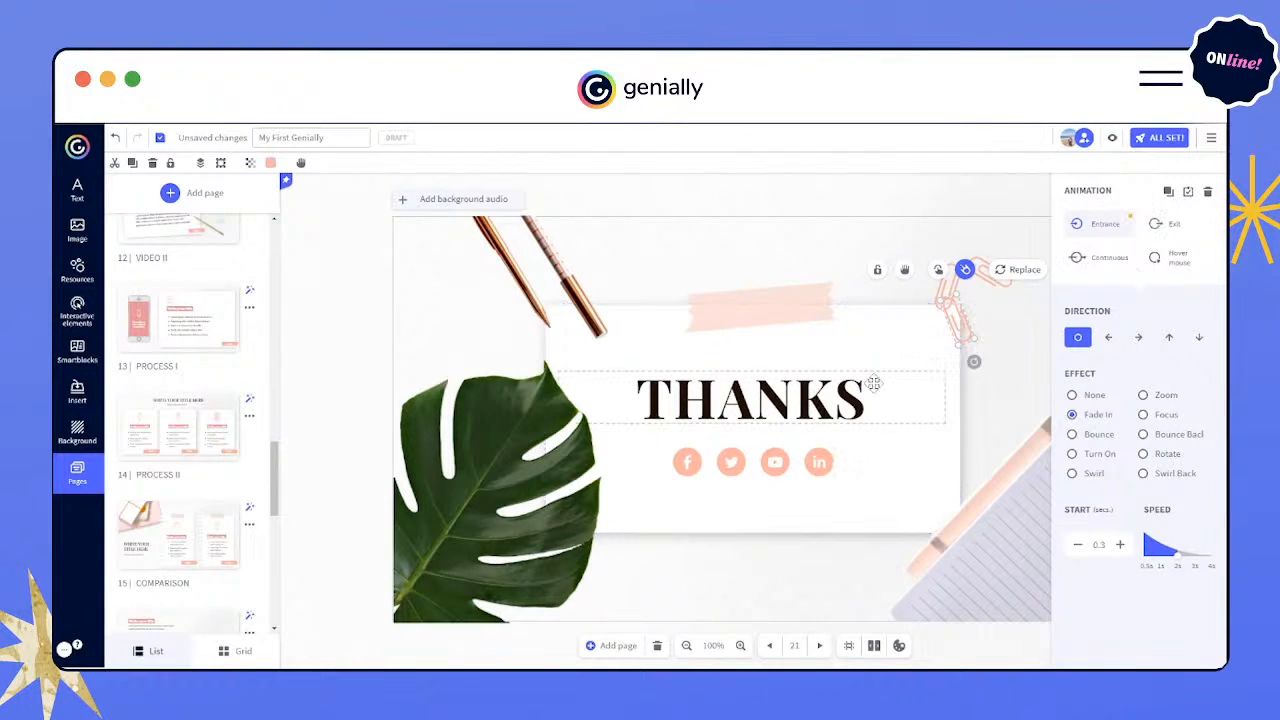
click(1172, 230)
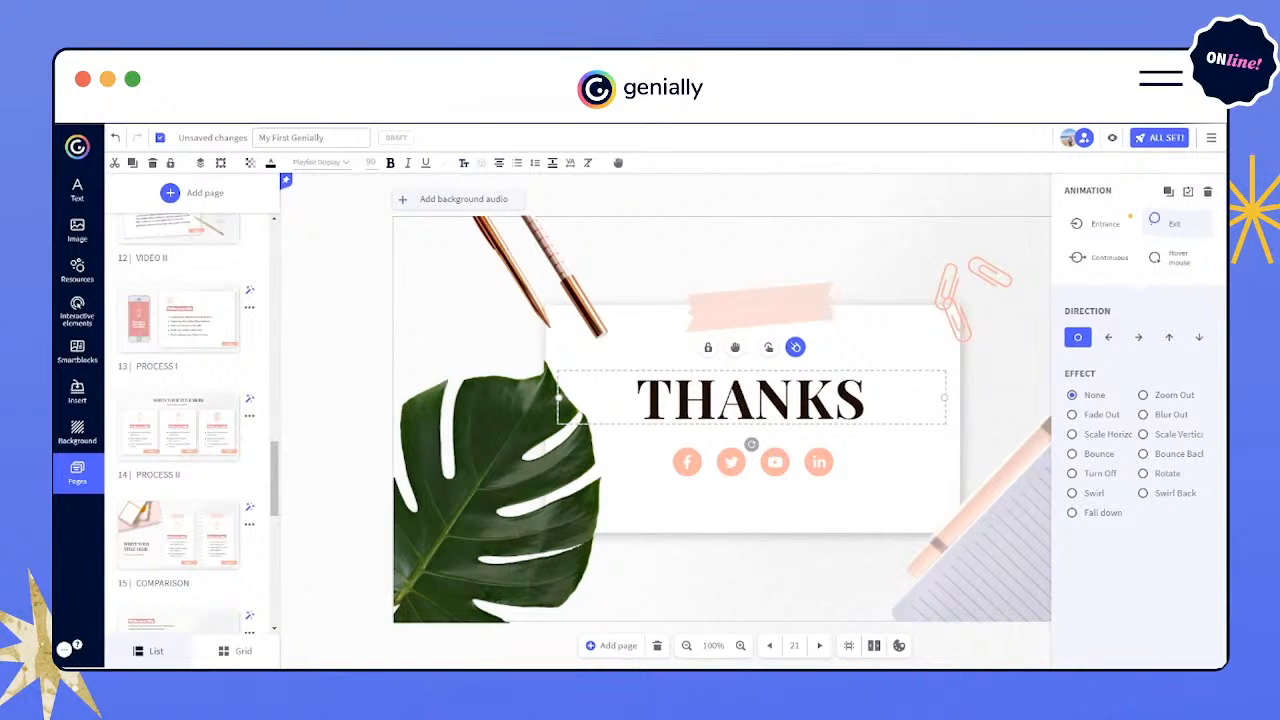
click(1174, 224)
click(1105, 270)
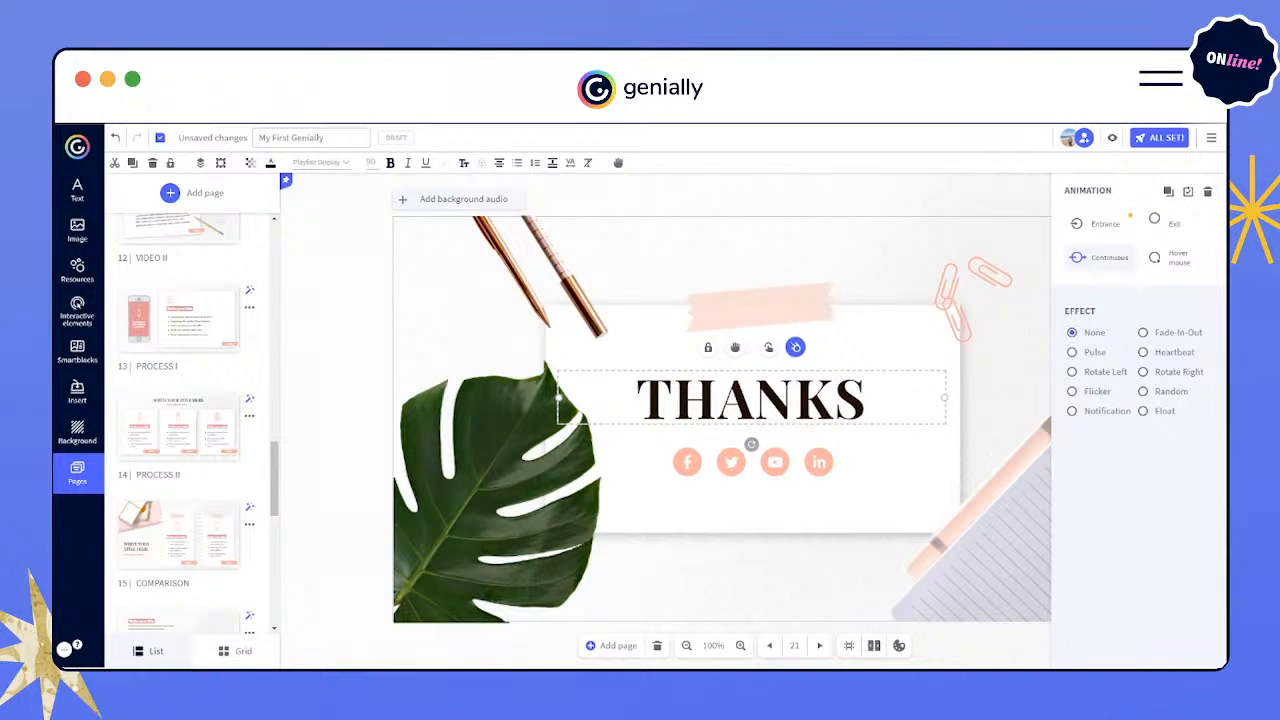
click(686, 460)
shift+click(777, 461)
shift+click(822, 468)
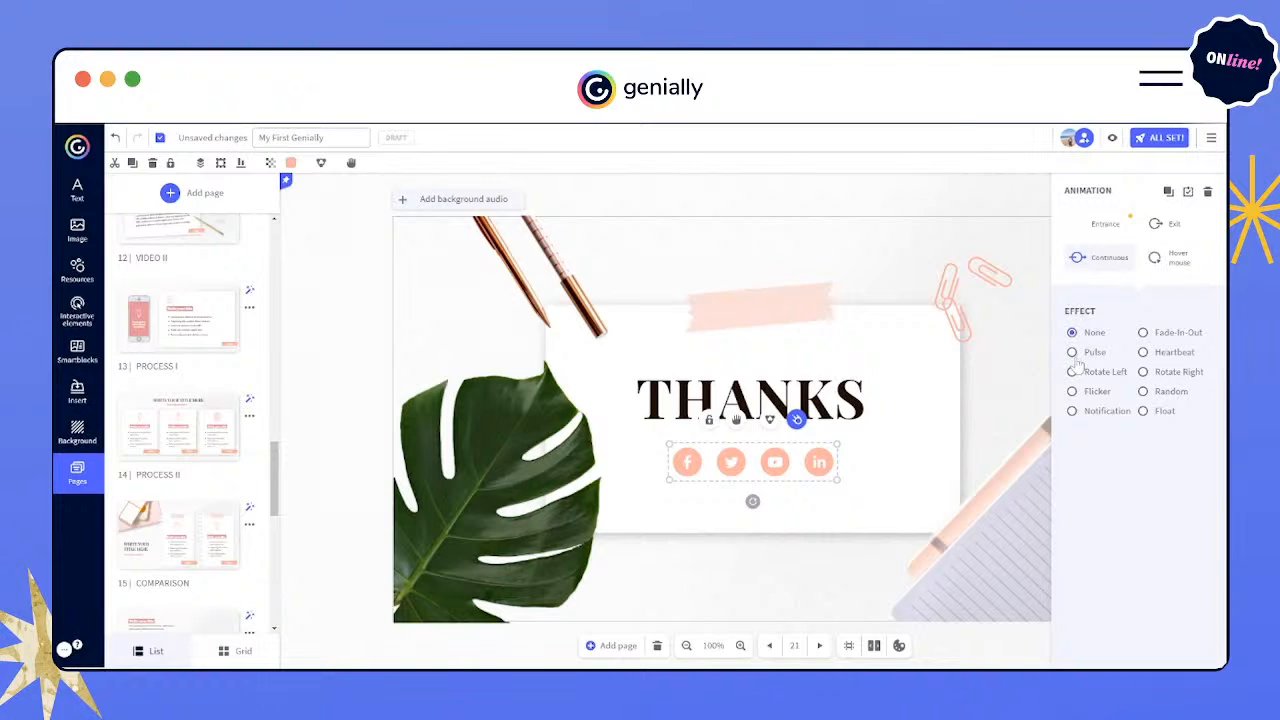
- Apply the Heartbeat Continuous animation to the four social media icons, preview the page, and return to editing
click(77, 312)
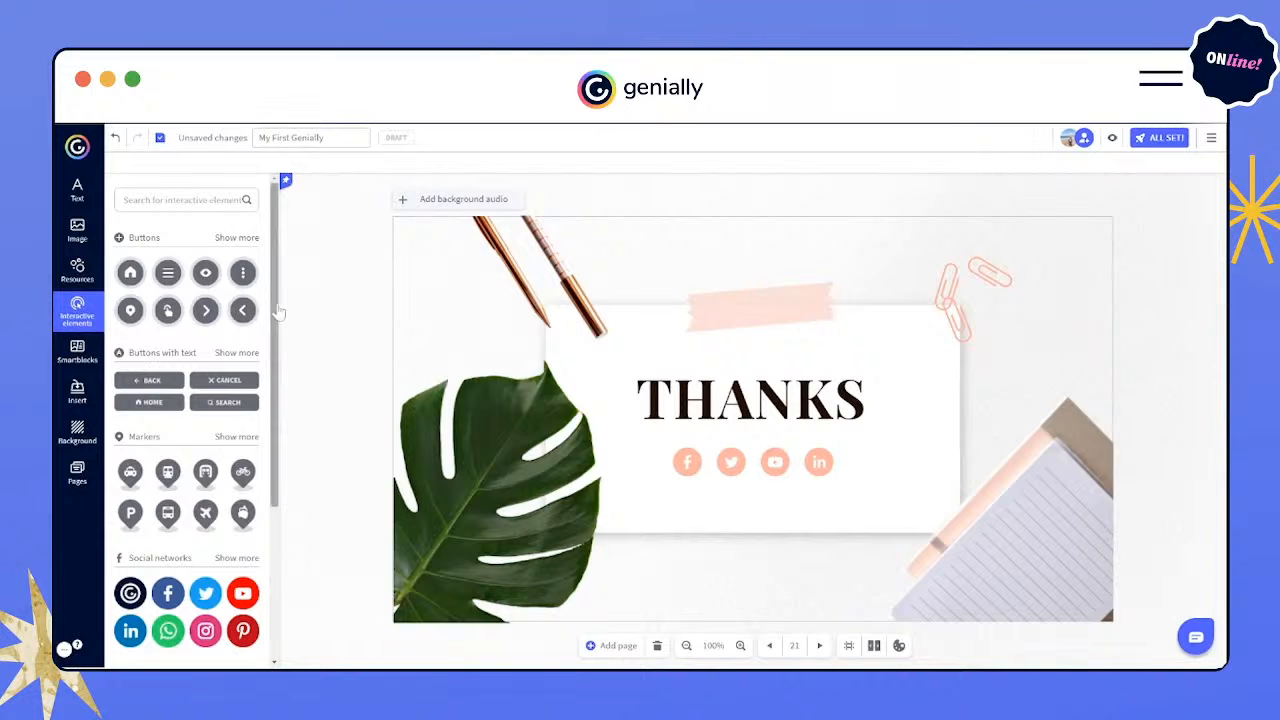
click(688, 462)
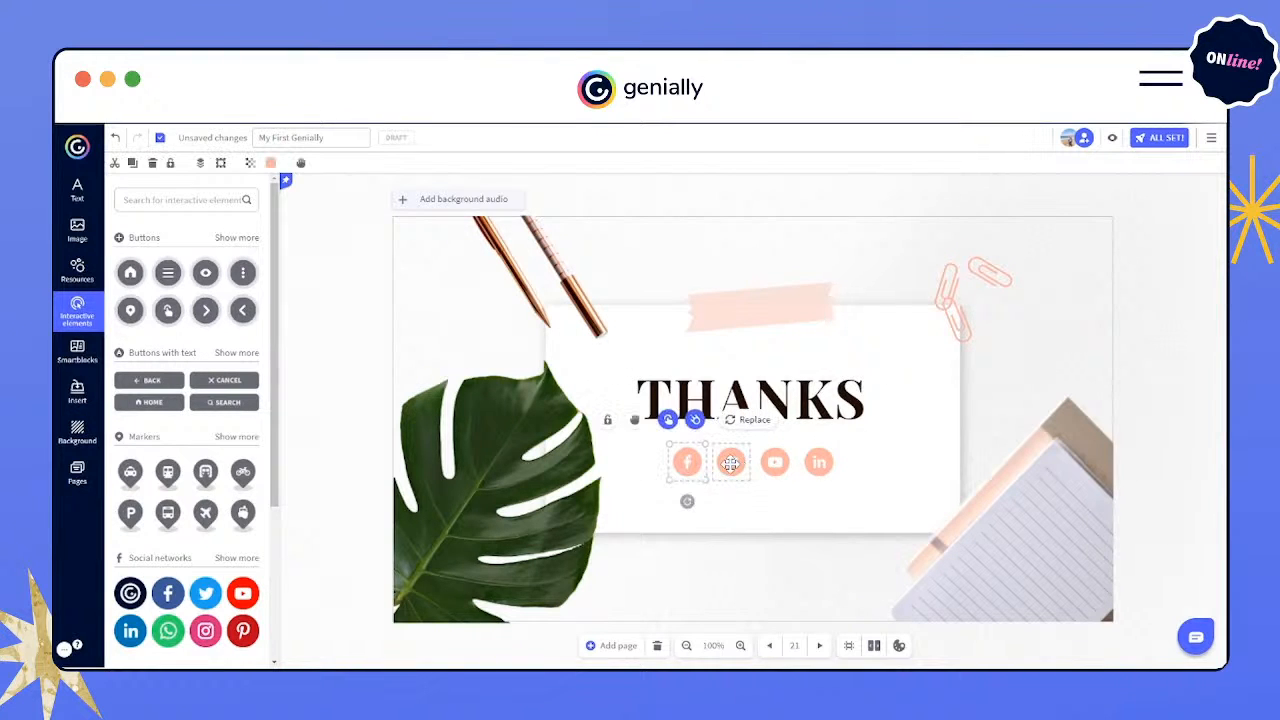
shift+click(731, 462)
shift+click(775, 462)
shift+click(818, 465)
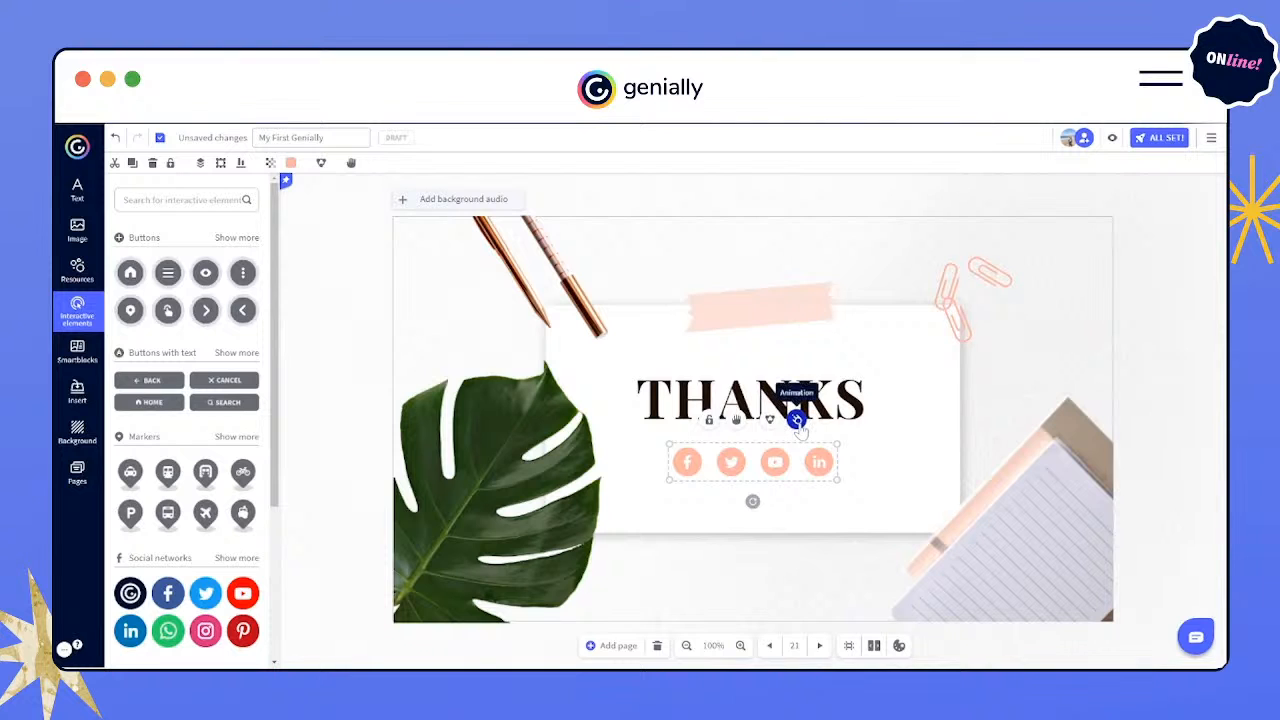
click(797, 421)
click(1100, 262)
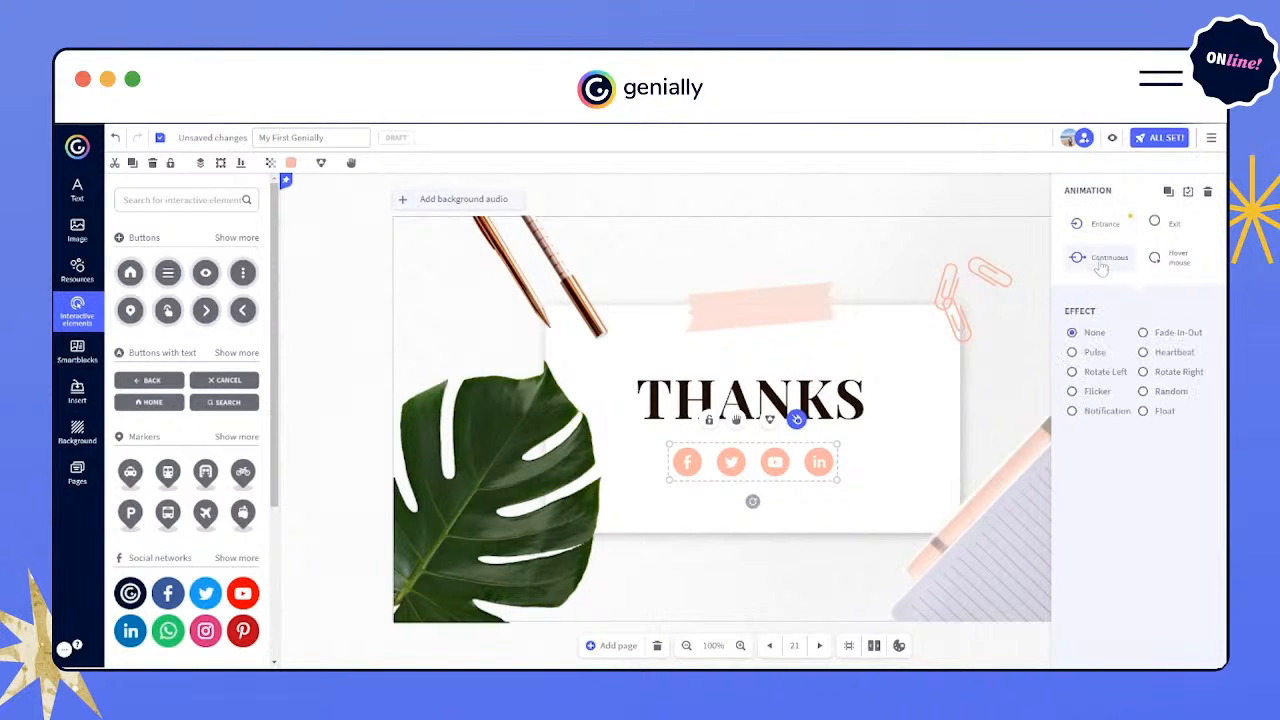
click(1170, 355)
click(1112, 137)
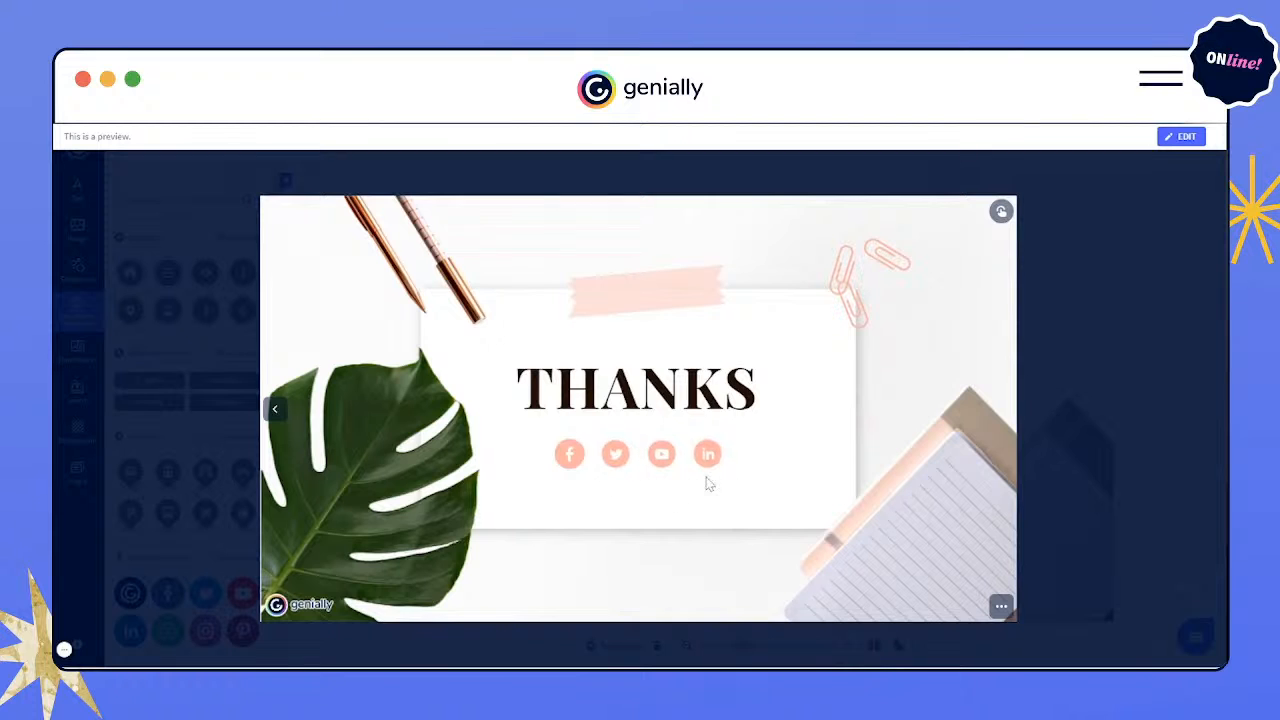
click(1182, 136)
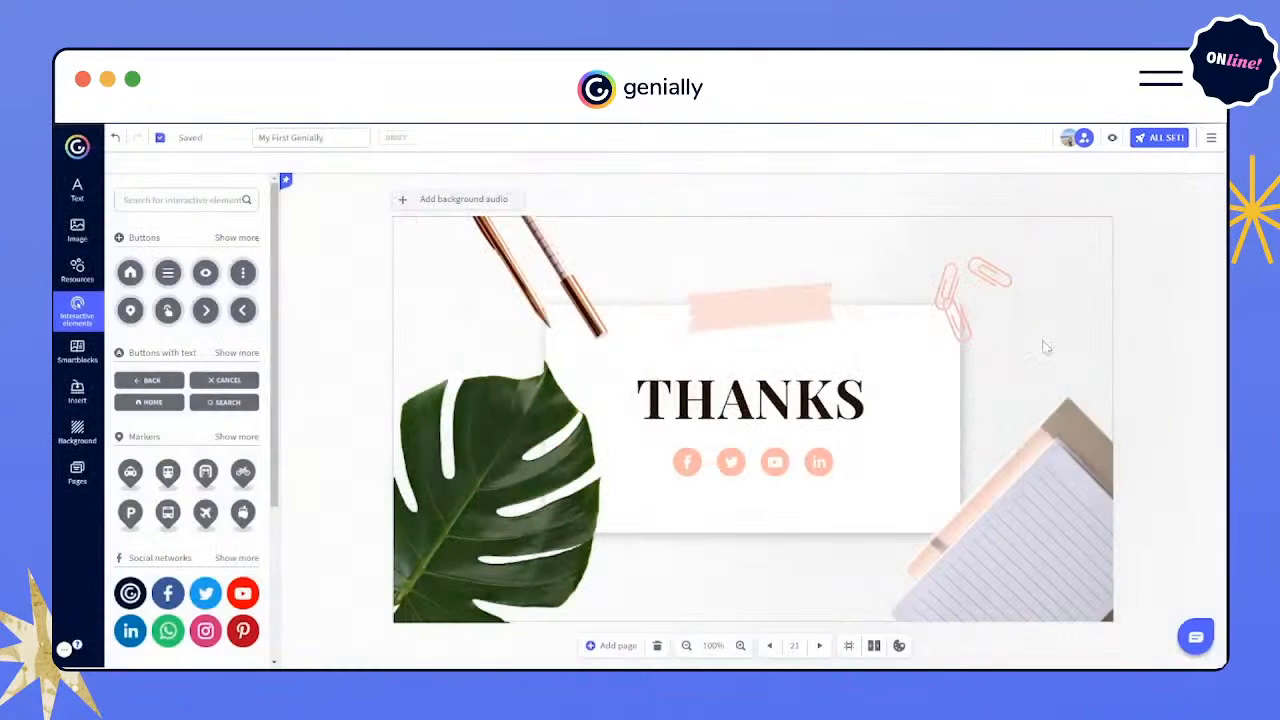
- Examine the Hover mouse, Continuous, Entrance and Exit animation effects for the THANKS title
click(768, 402)
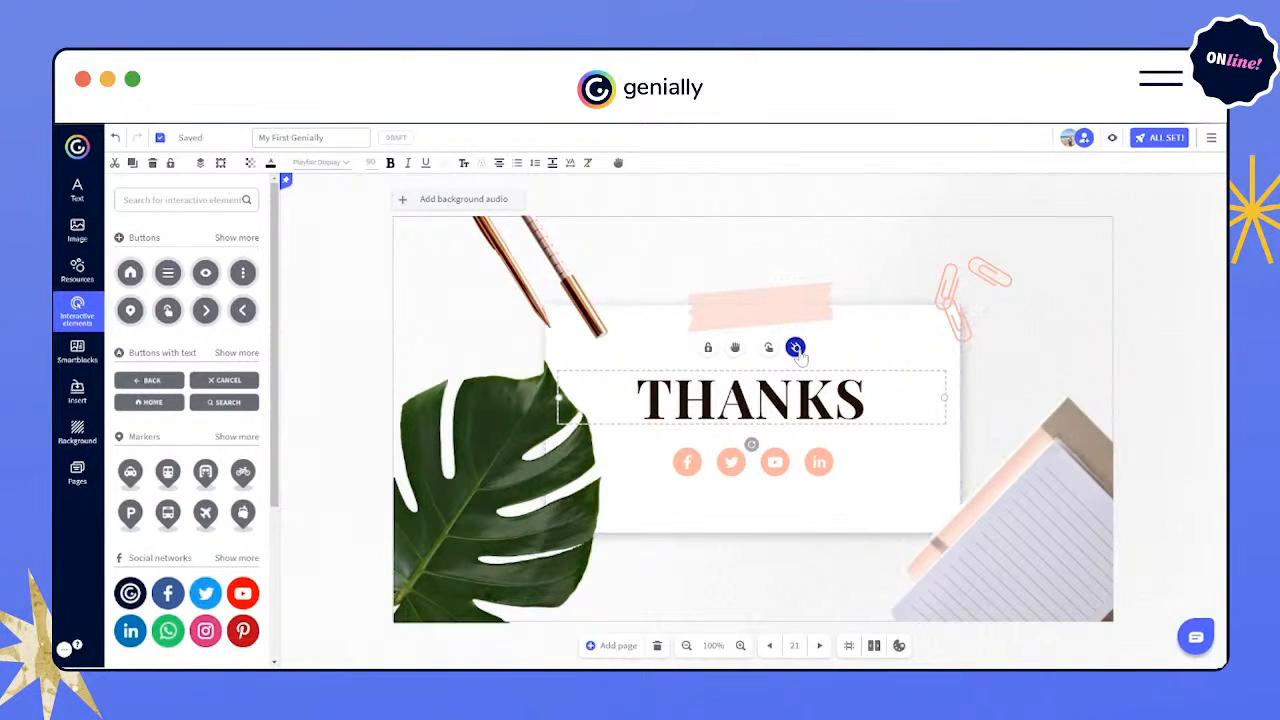
click(796, 347)
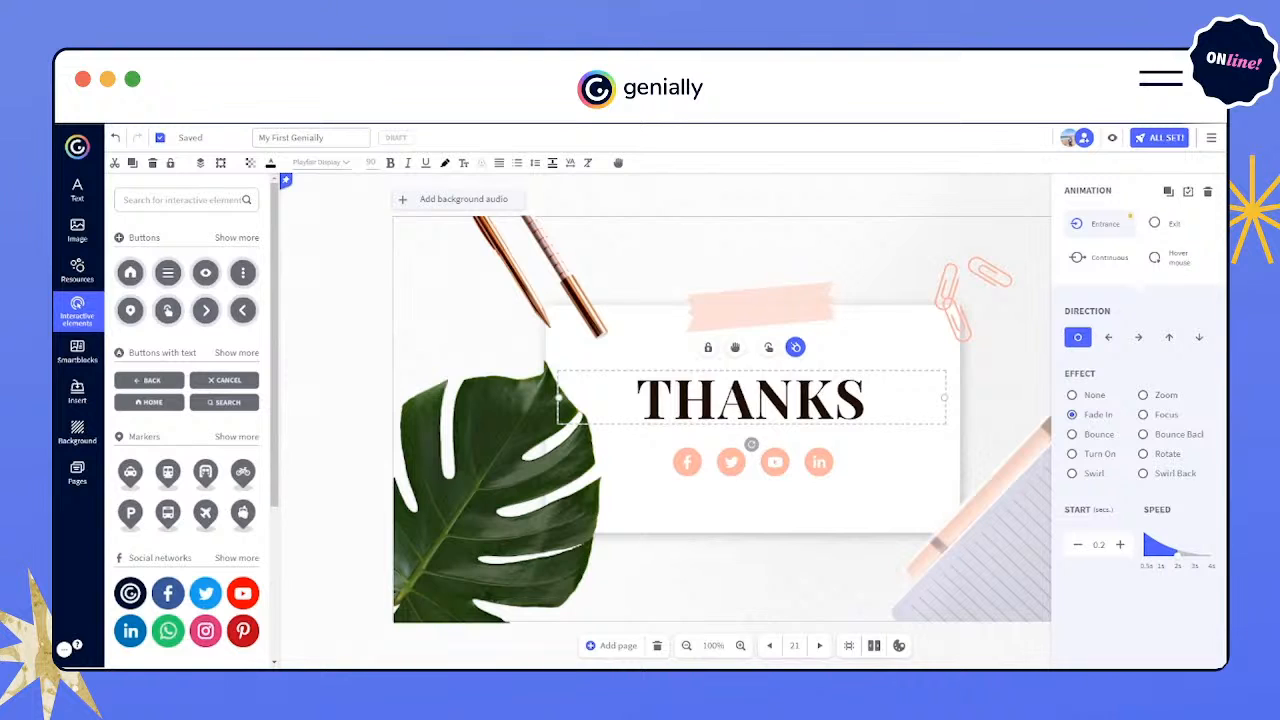
click(1179, 263)
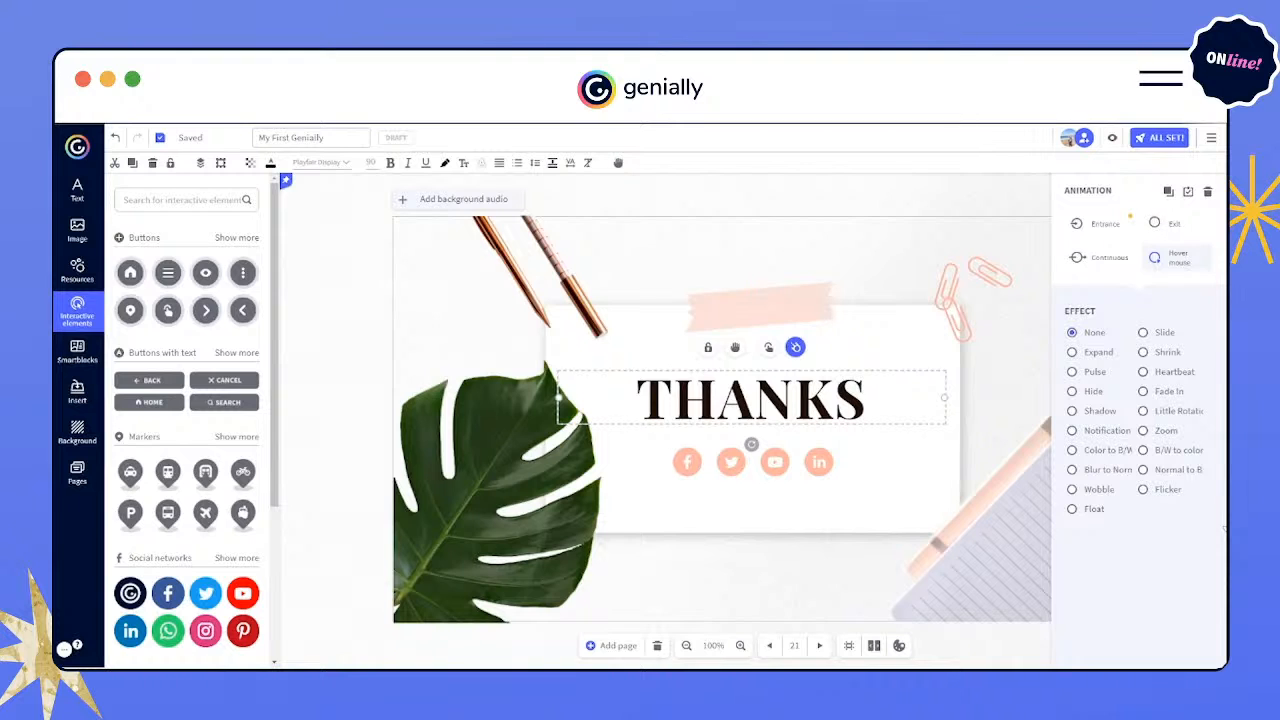
click(1108, 263)
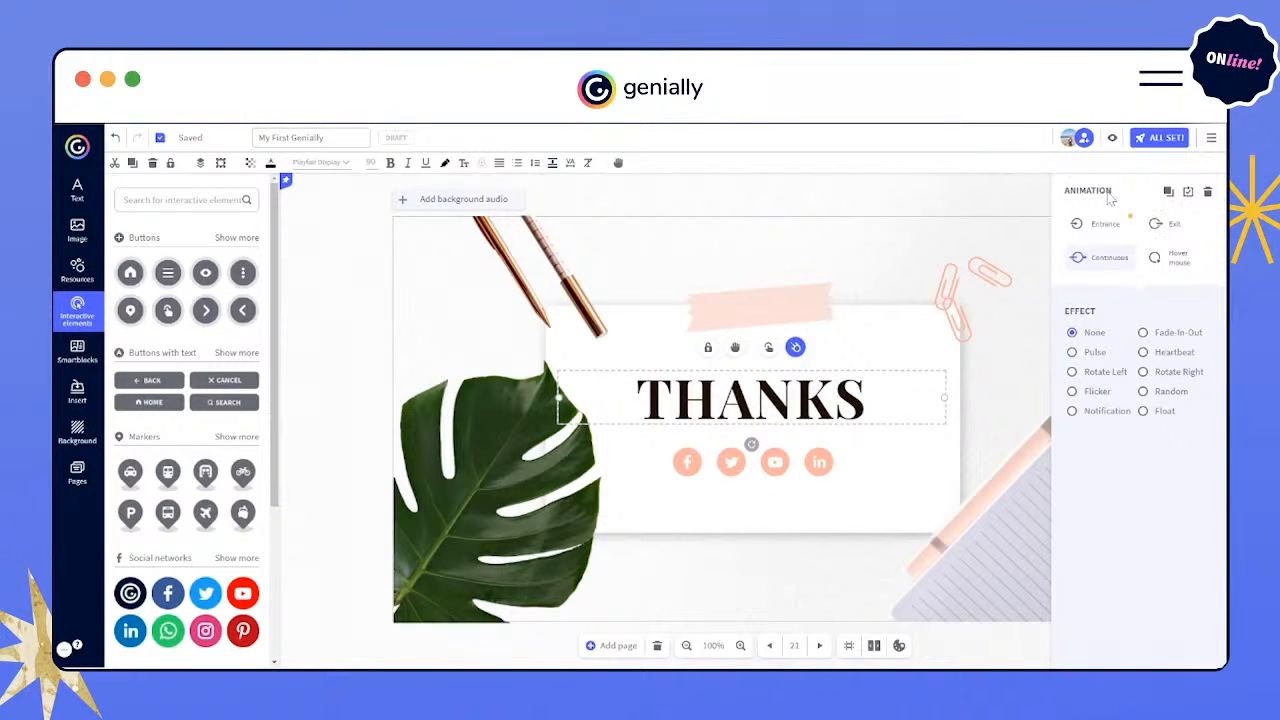
click(1103, 224)
click(1105, 262)
click(1189, 269)
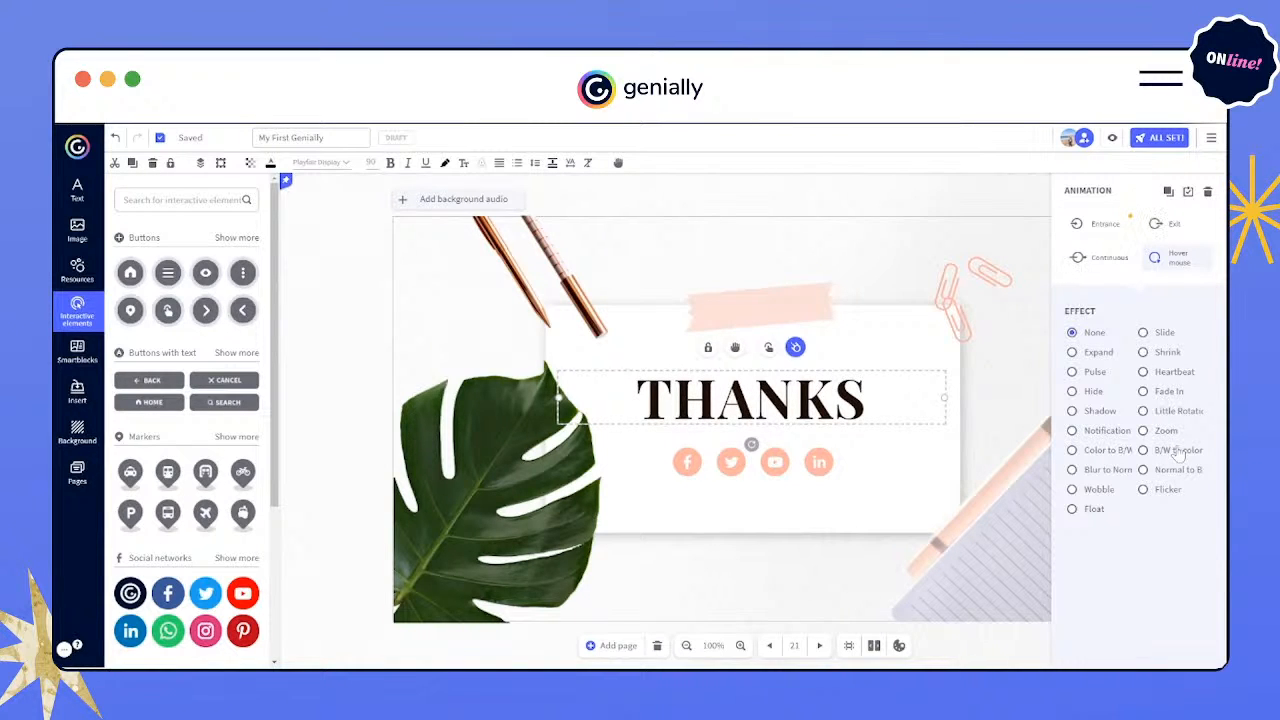
click(1176, 230)
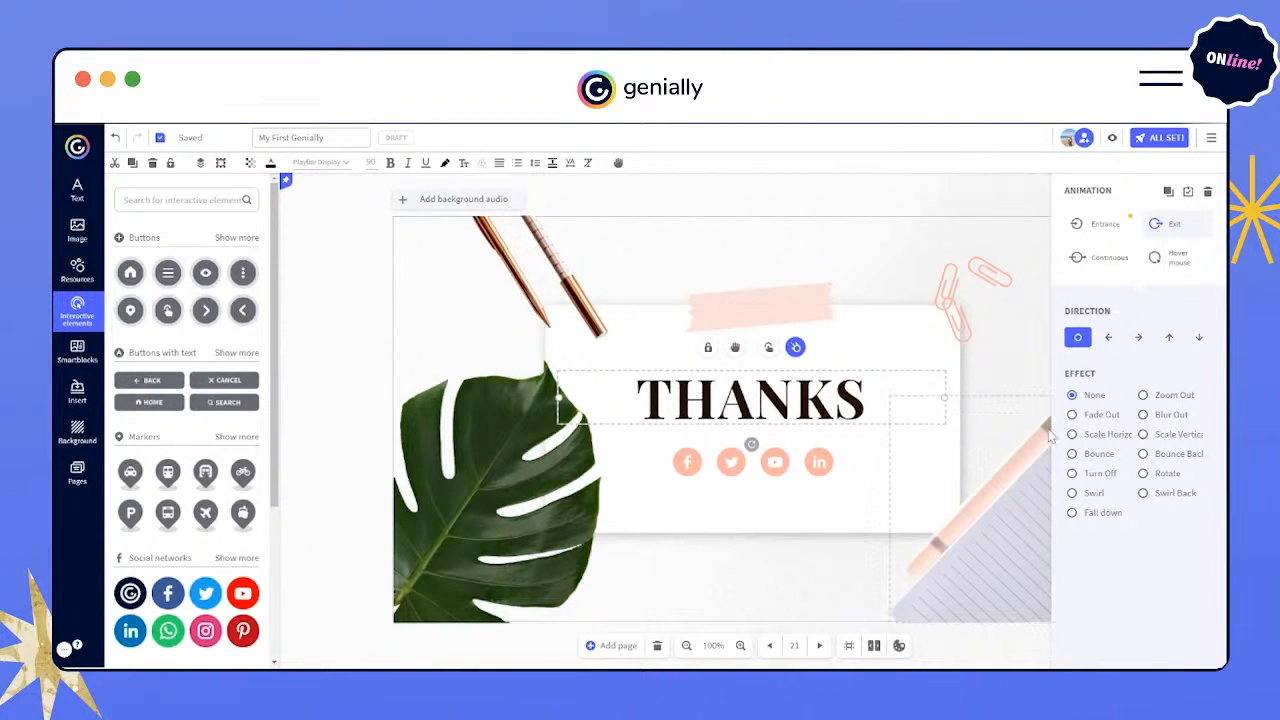
- Examine the options for inserting audio, video and other external content into the presentation
click(75, 478)
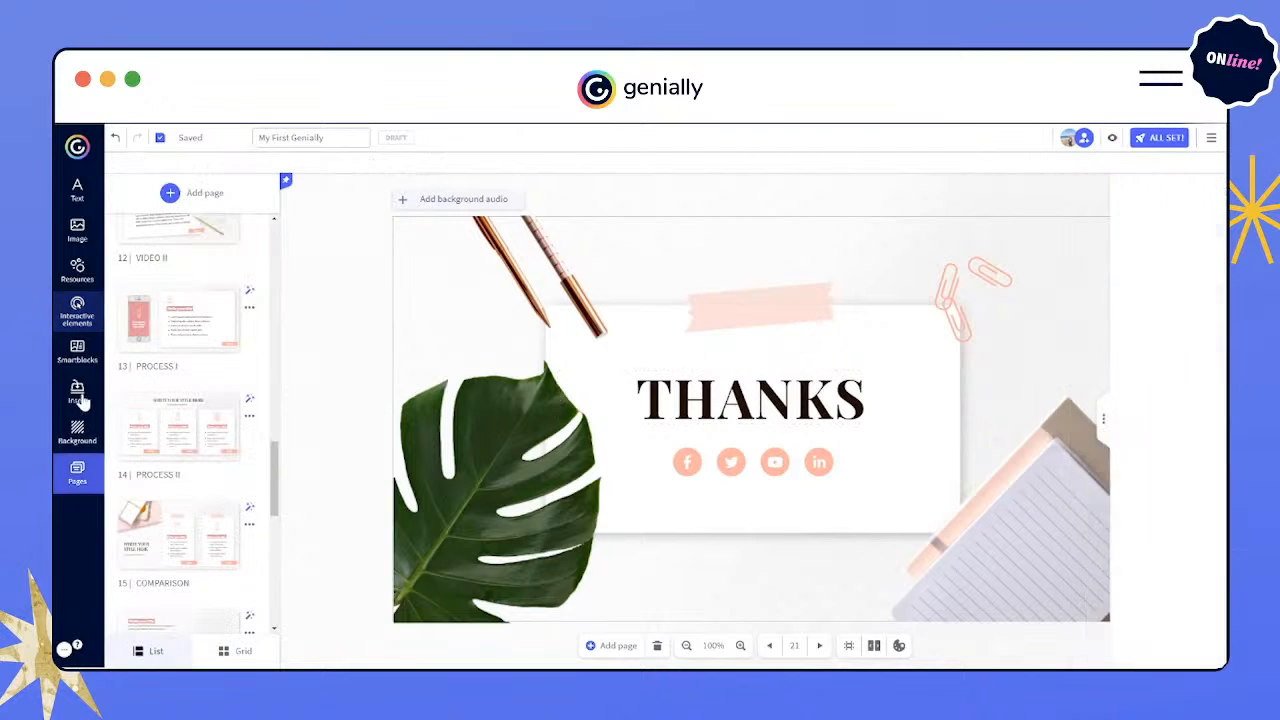
click(78, 392)
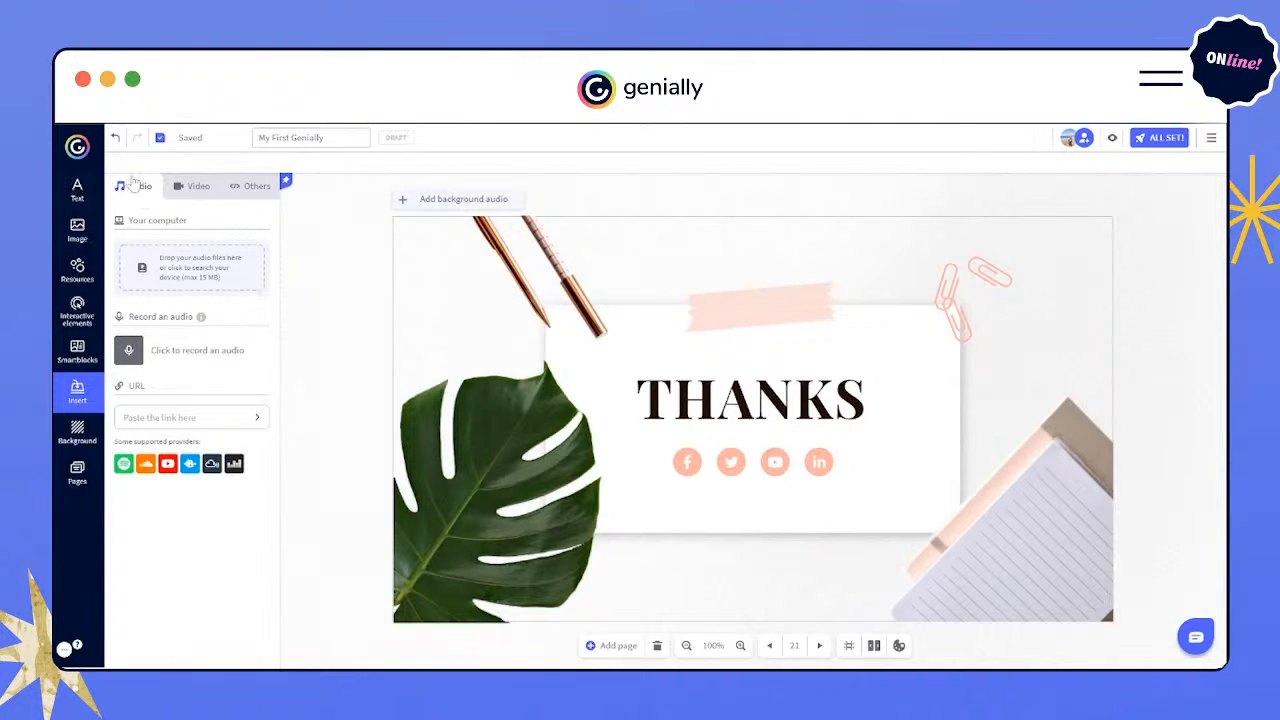
click(197, 188)
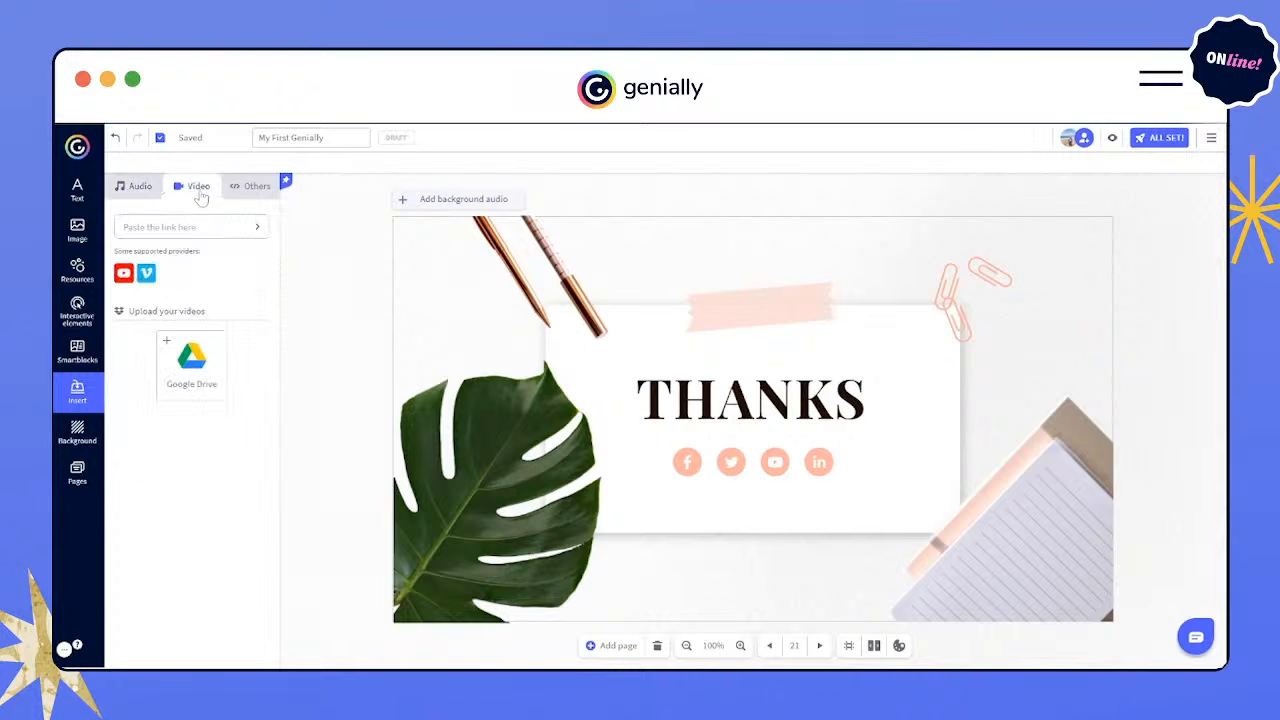
click(243, 190)
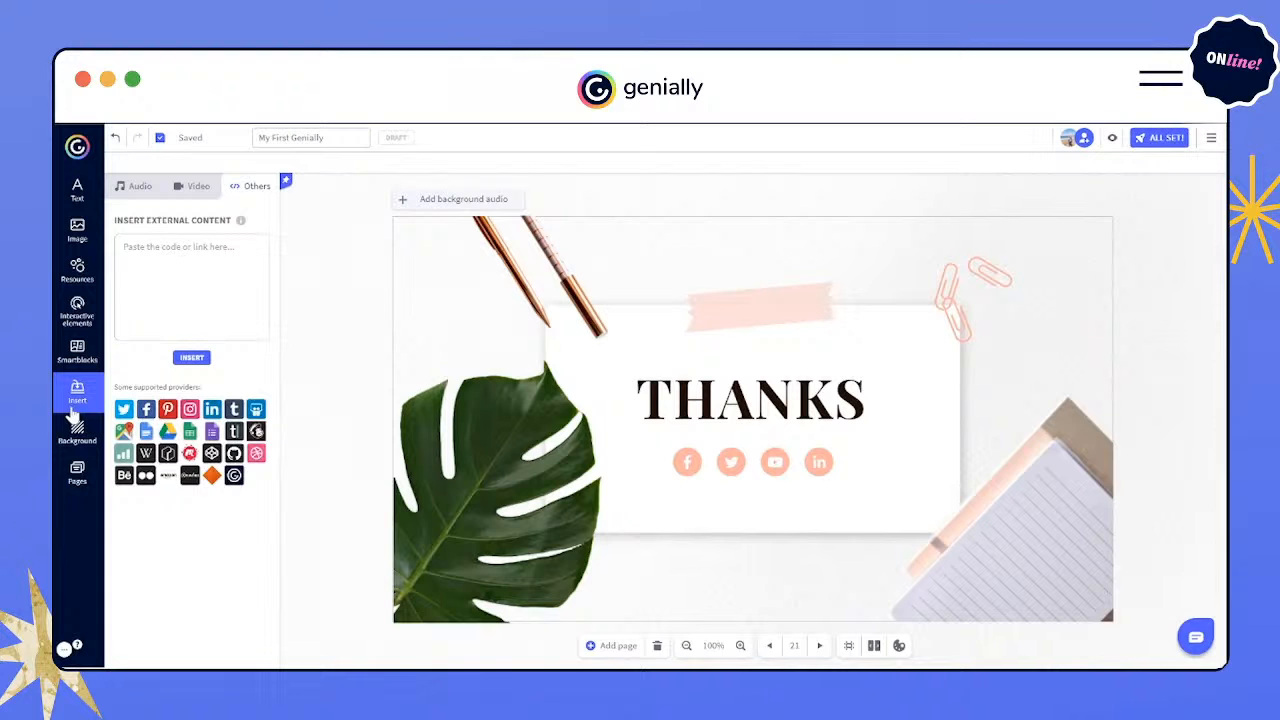
- Record an audio clip of about 4 seconds and place its player above the pink tape on the THANKS page
click(126, 197)
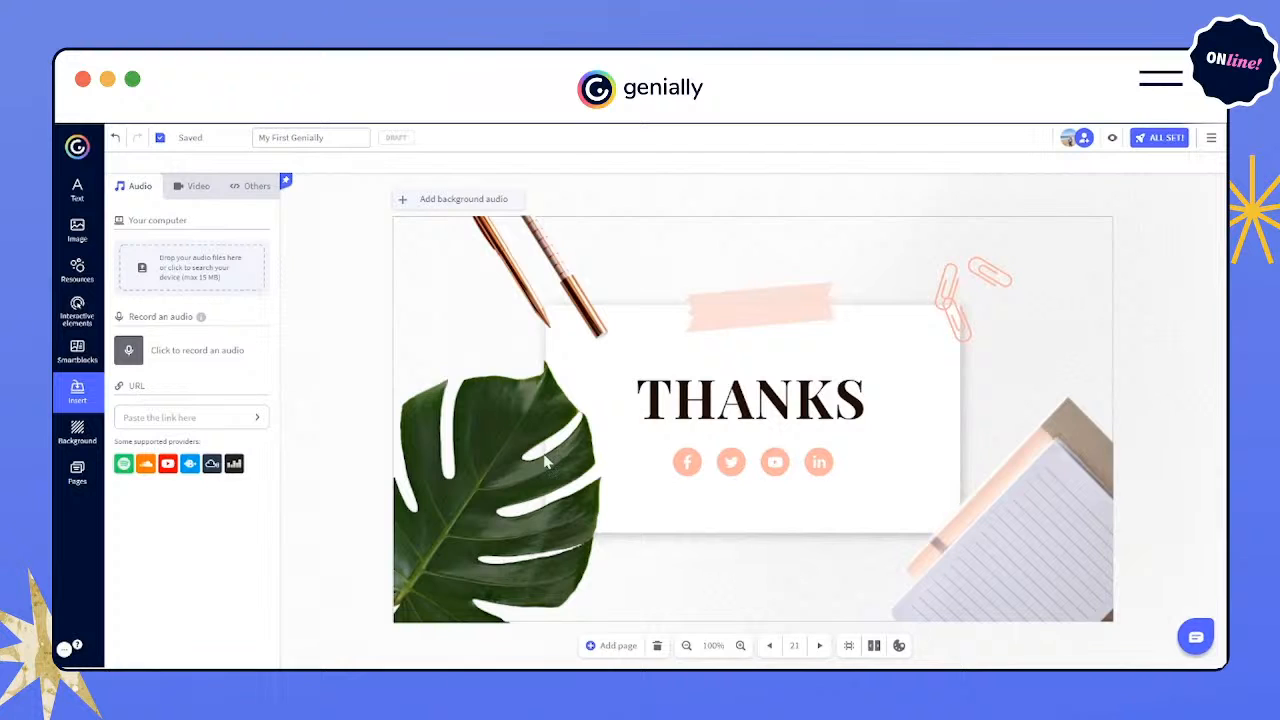
click(129, 352)
click(129, 350)
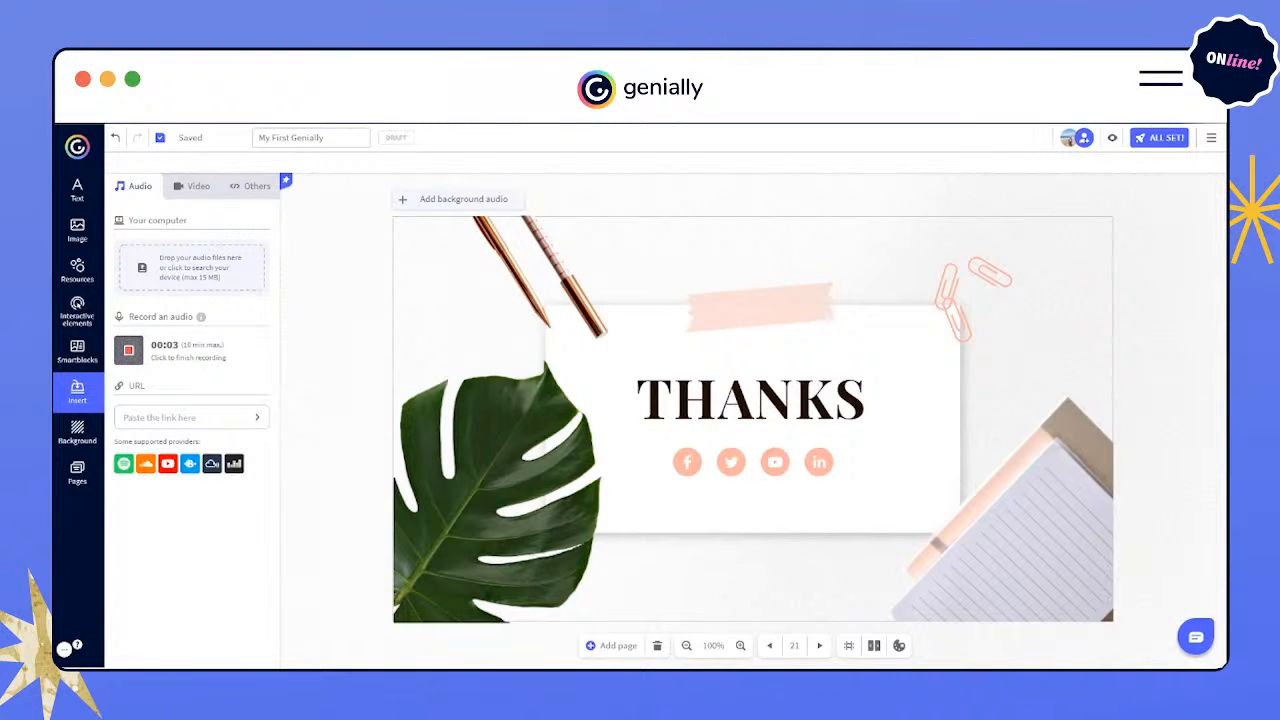
click(129, 350)
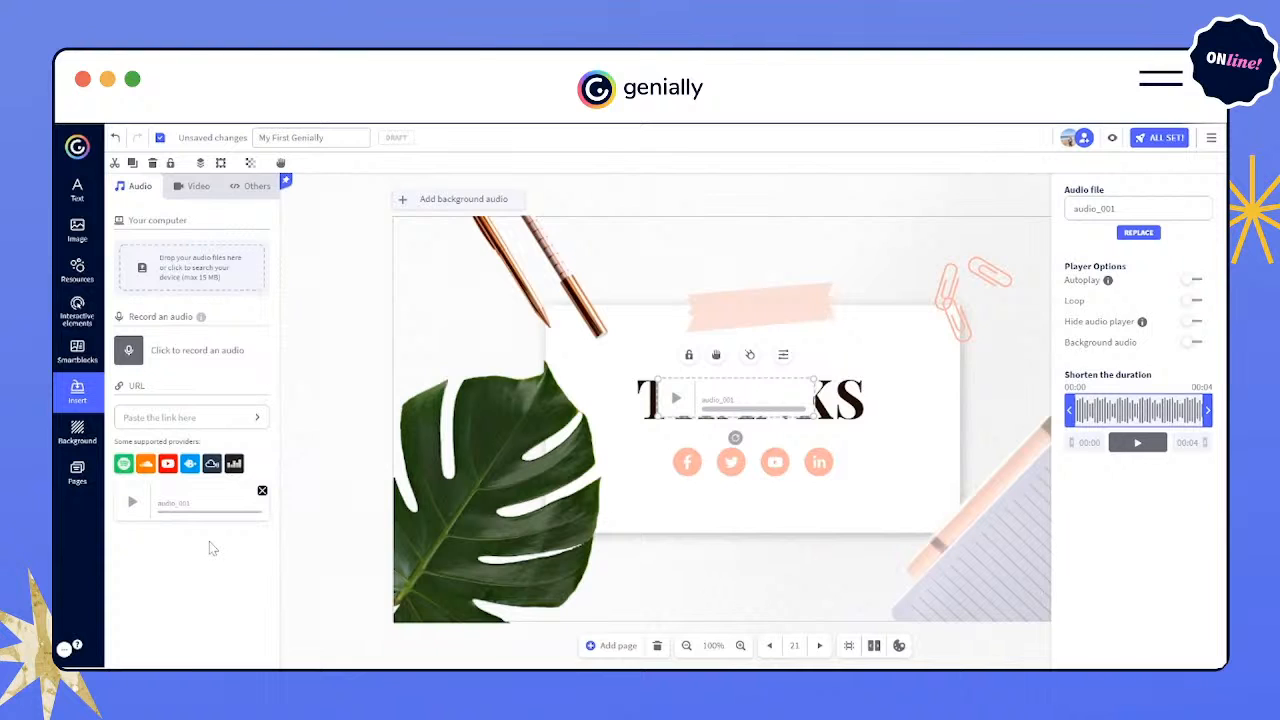
drag(737, 400, 752, 248)
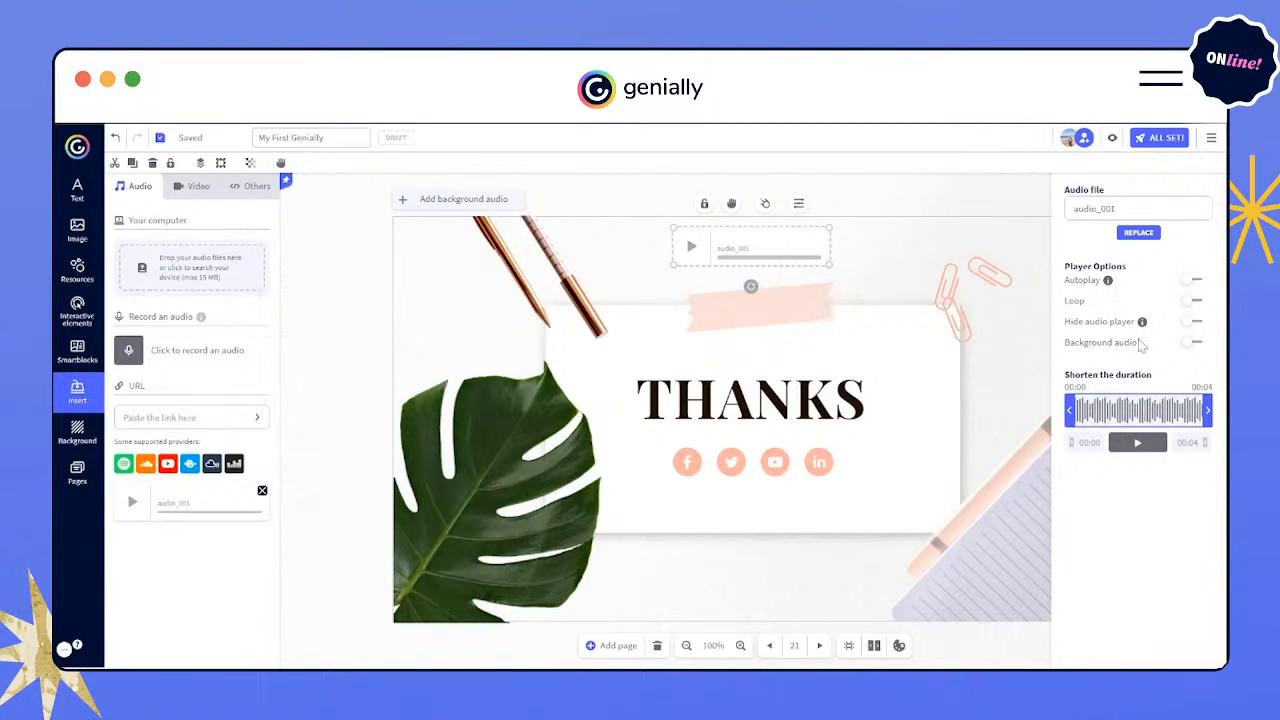
click(195, 192)
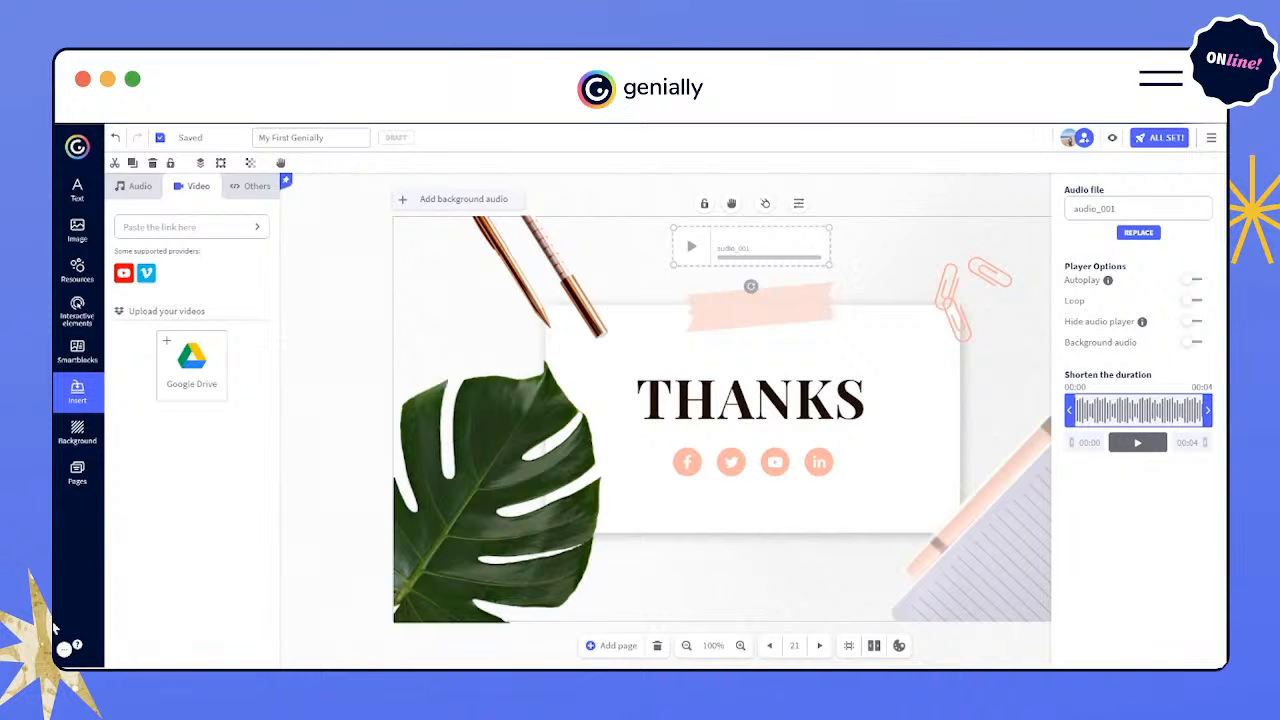
click(81, 478)
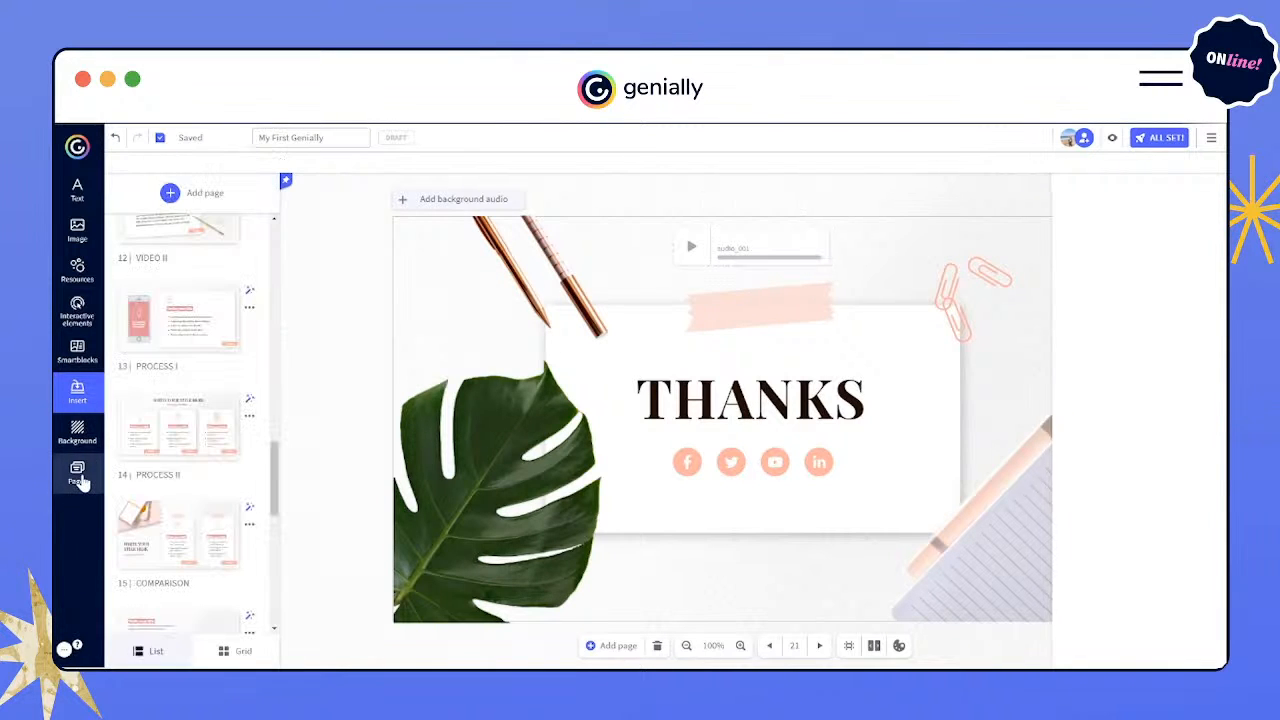
scroll(213, 480, down, 3)
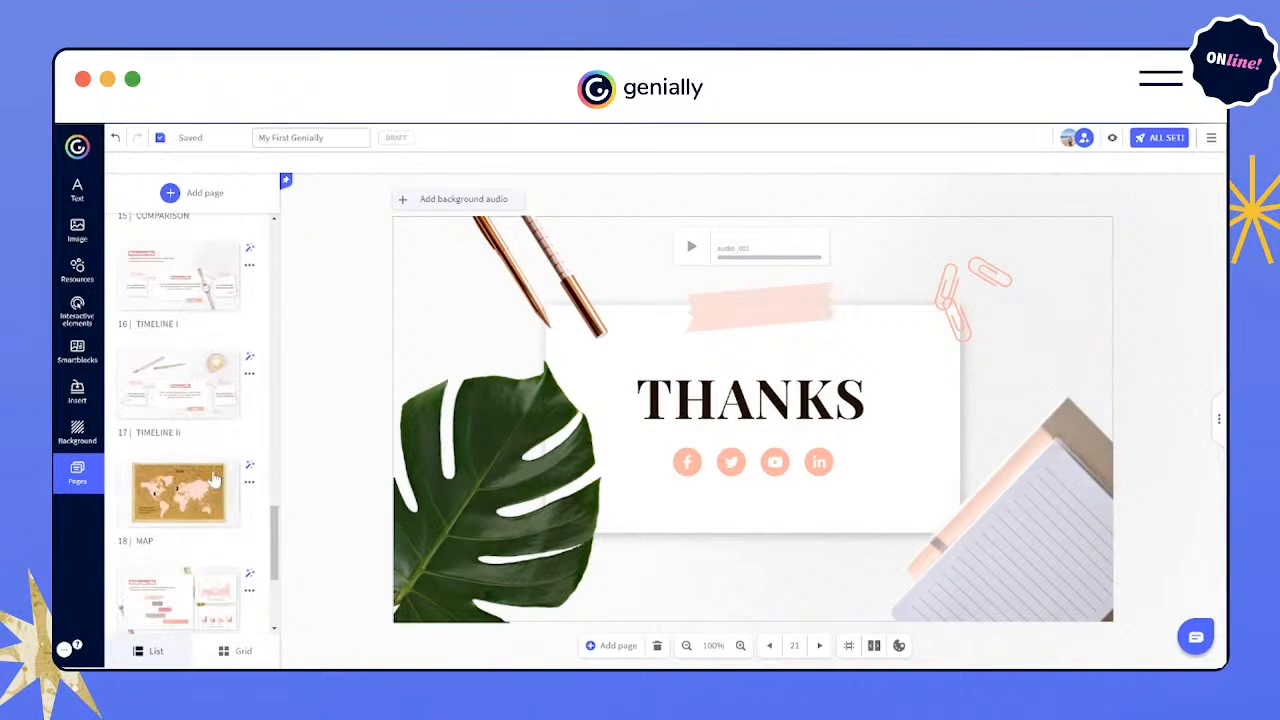
scroll(213, 480, down, 3)
scroll(213, 480, up, 7)
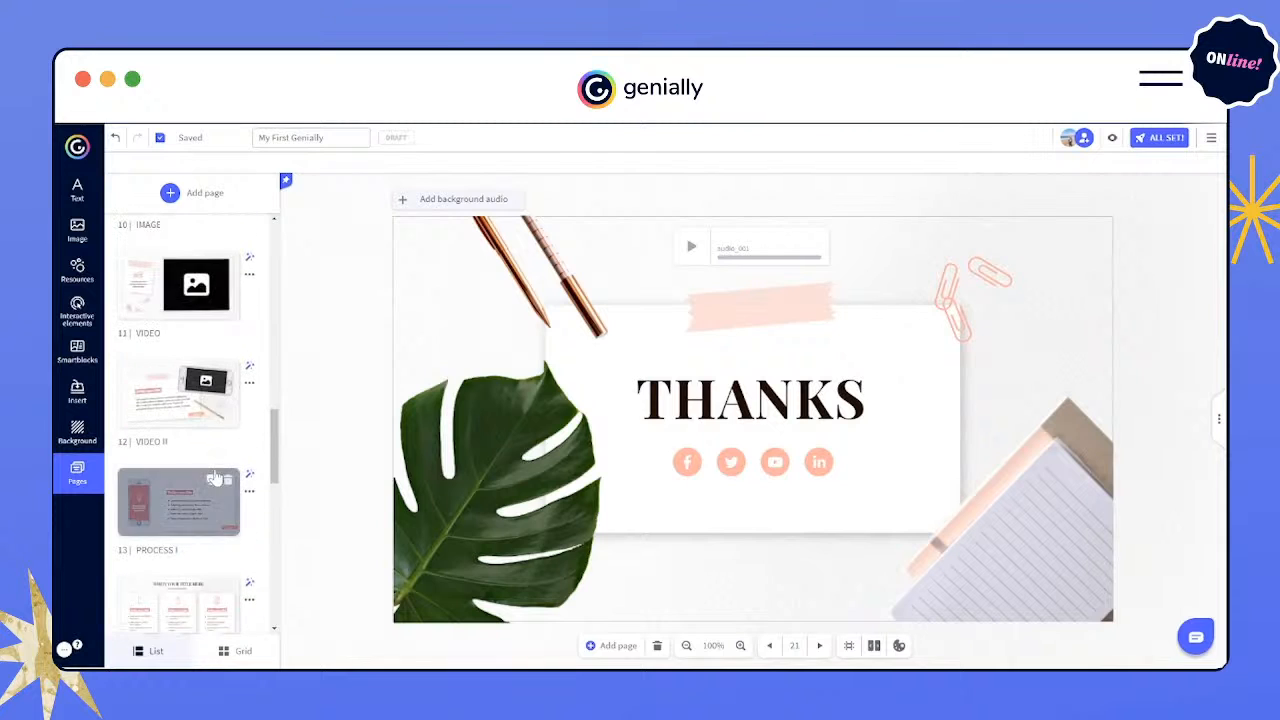
scroll(213, 478, up, 3)
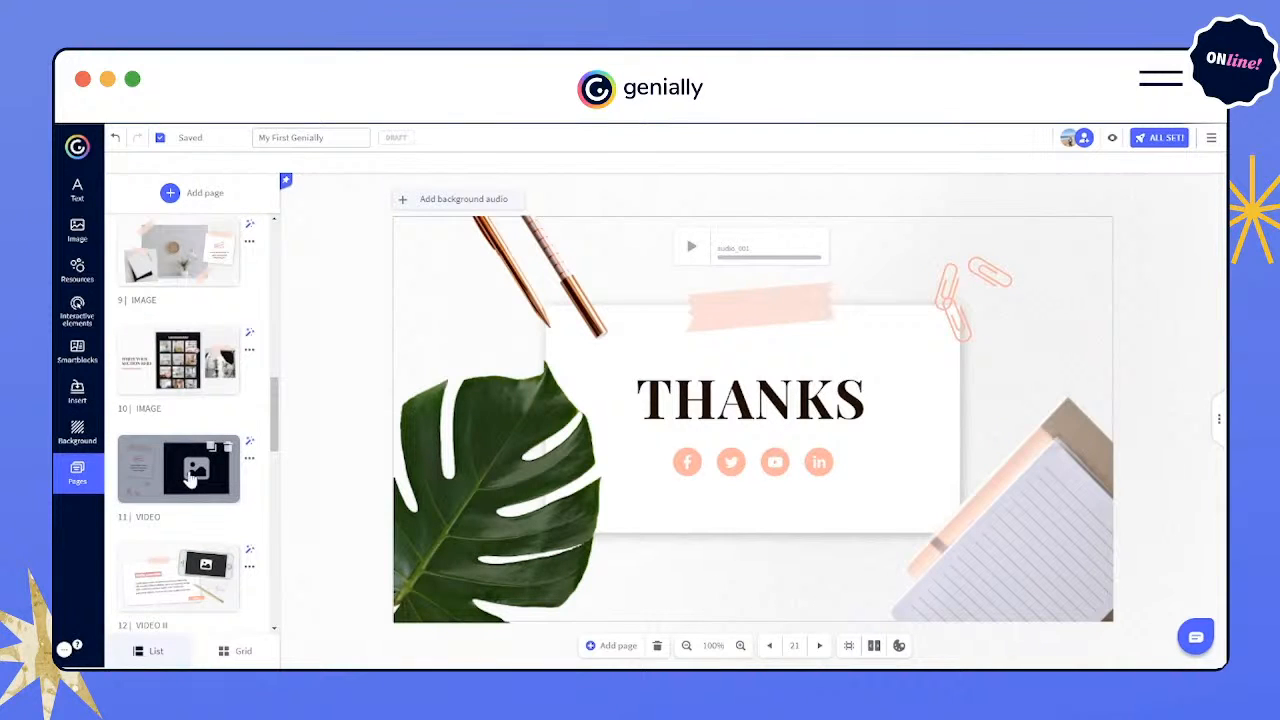
click(189, 478)
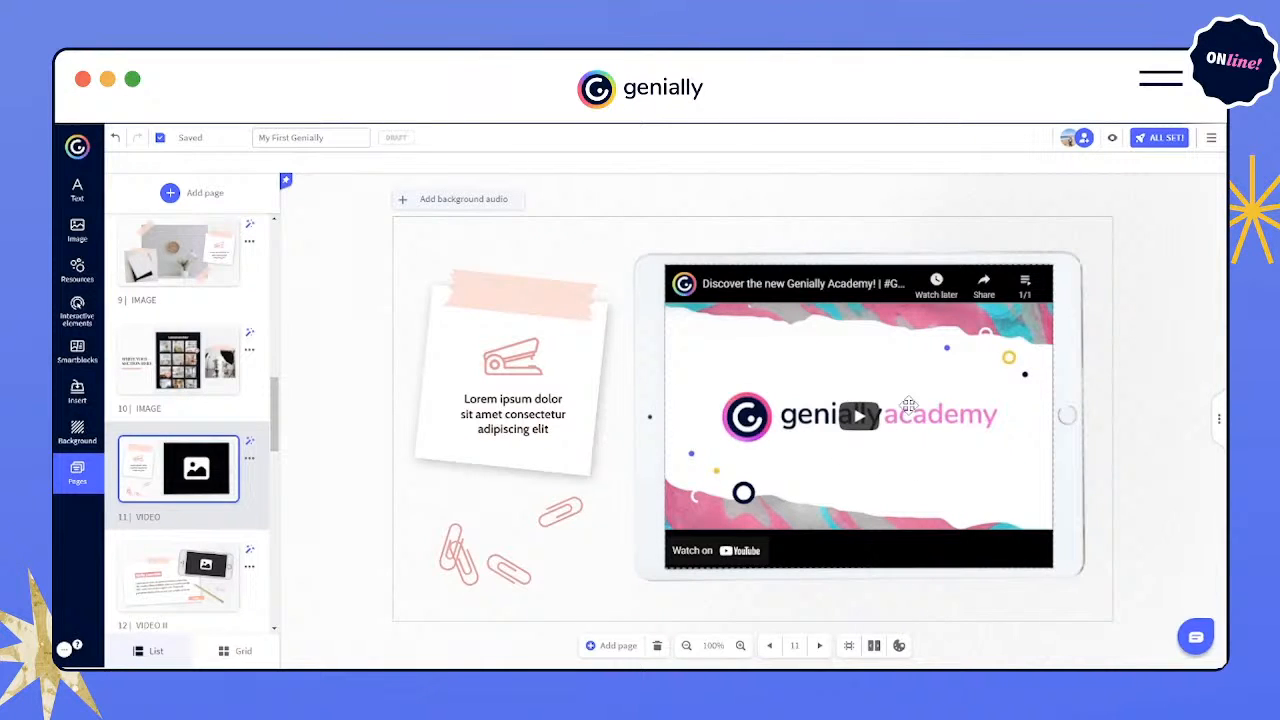
click(908, 404)
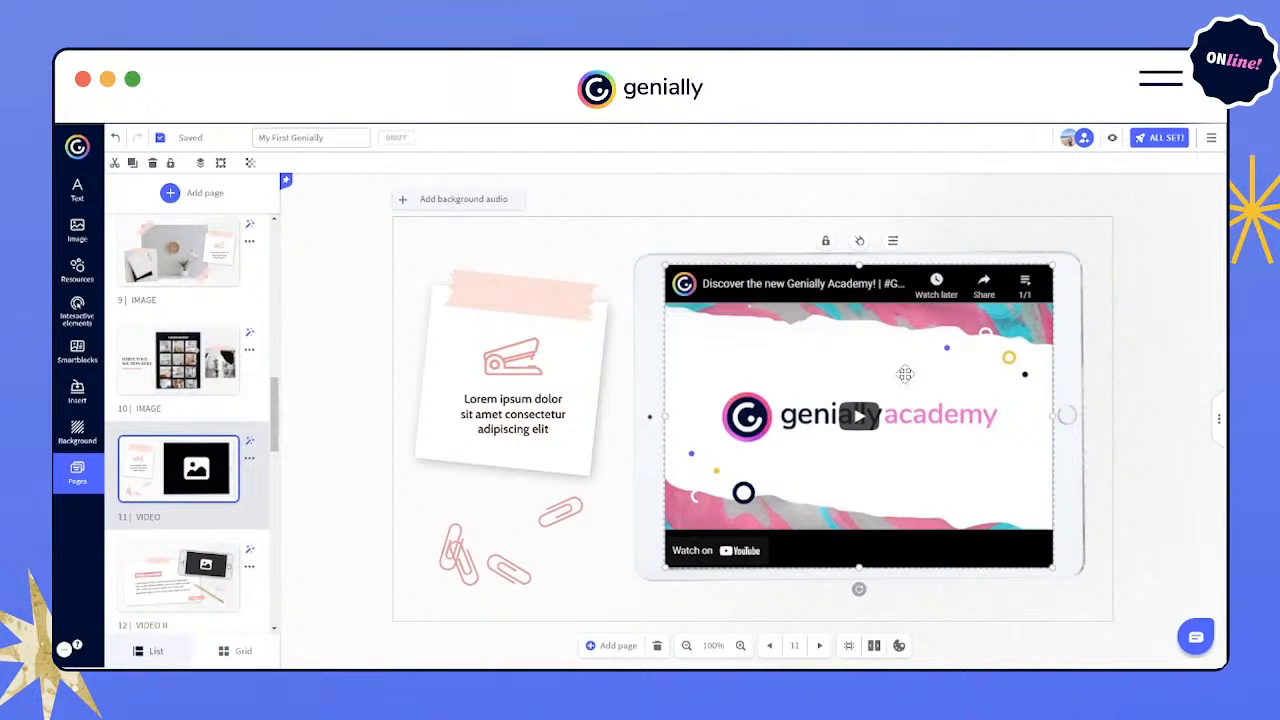
click(893, 243)
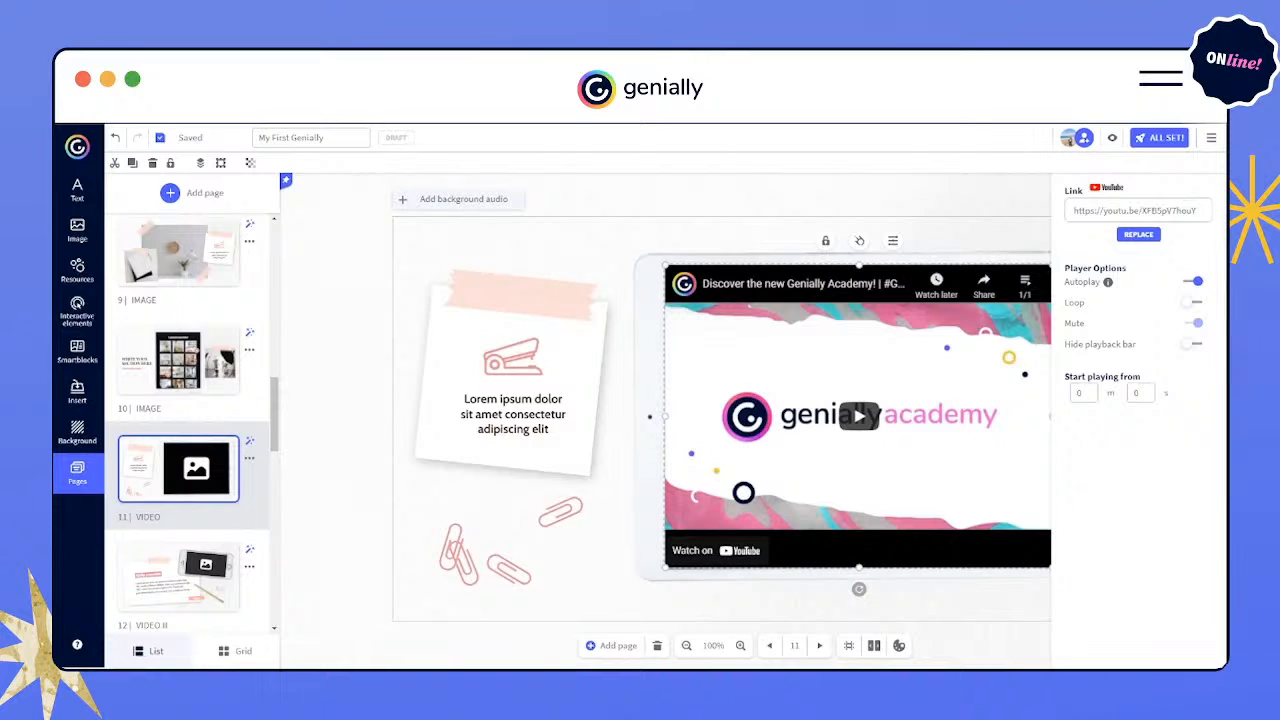
triple_click(1137, 211)
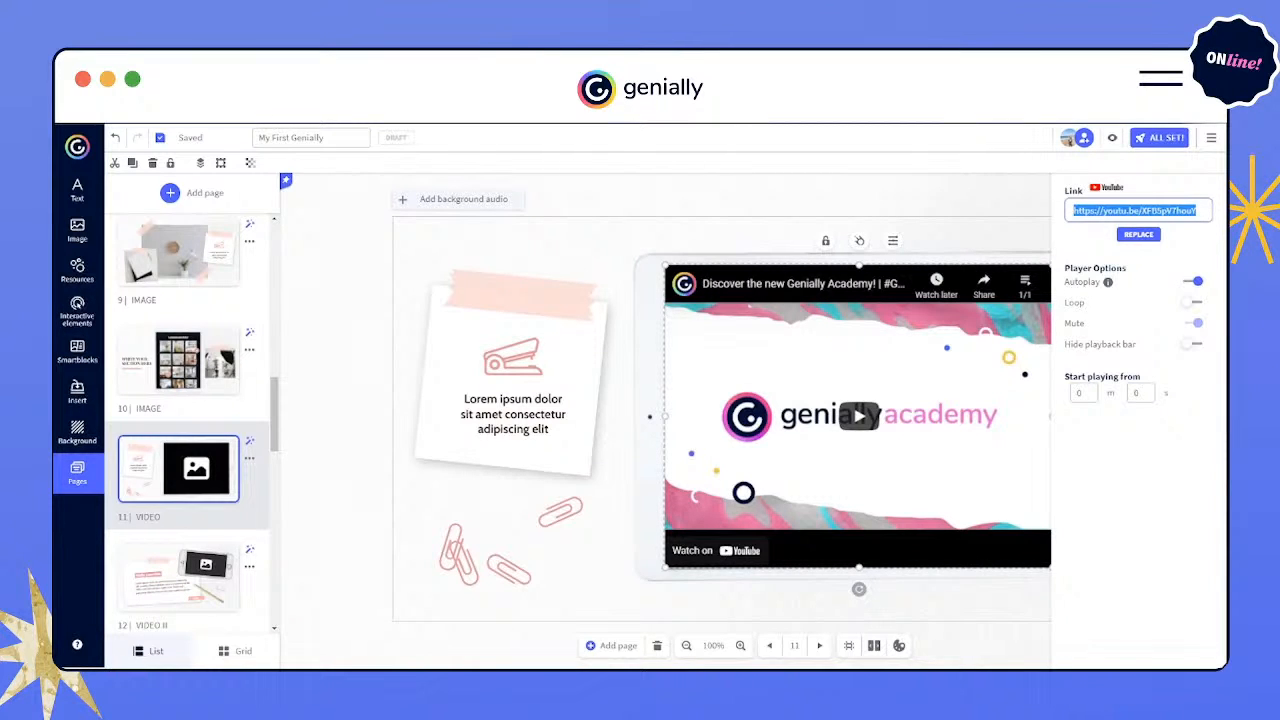
text(https://youtu.be/l8VGXz9fzc8)
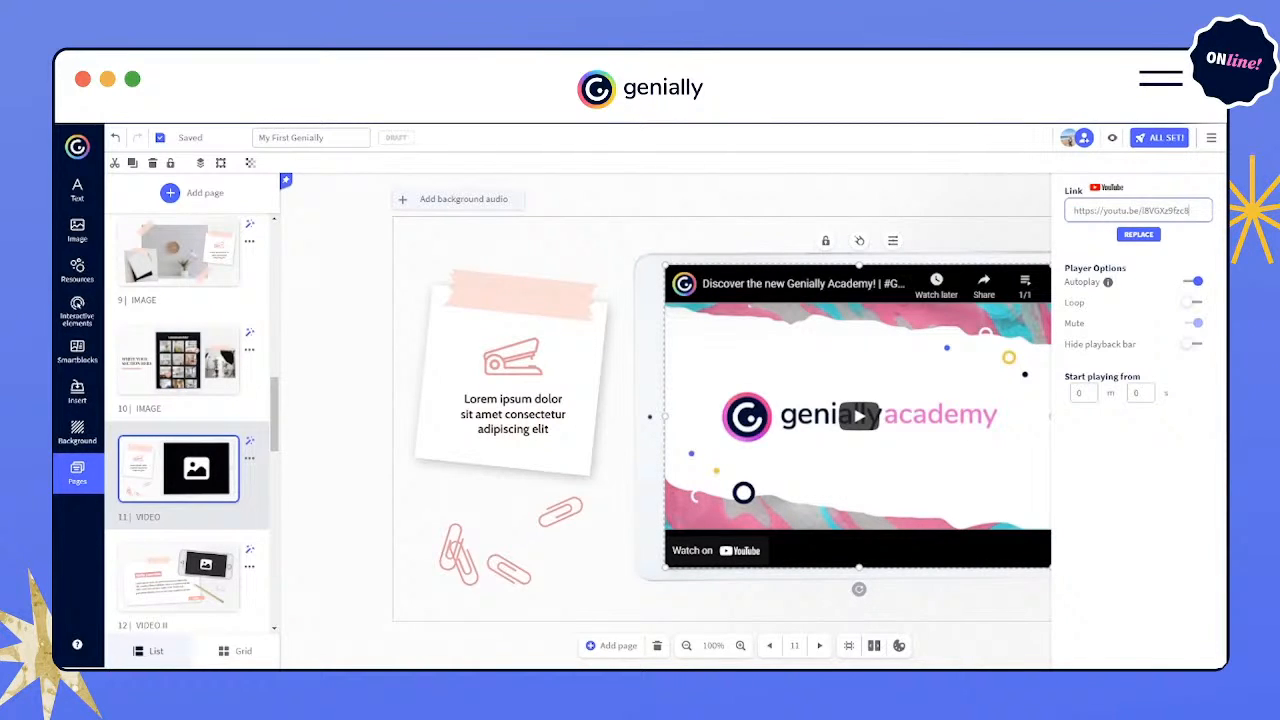
click(1134, 238)
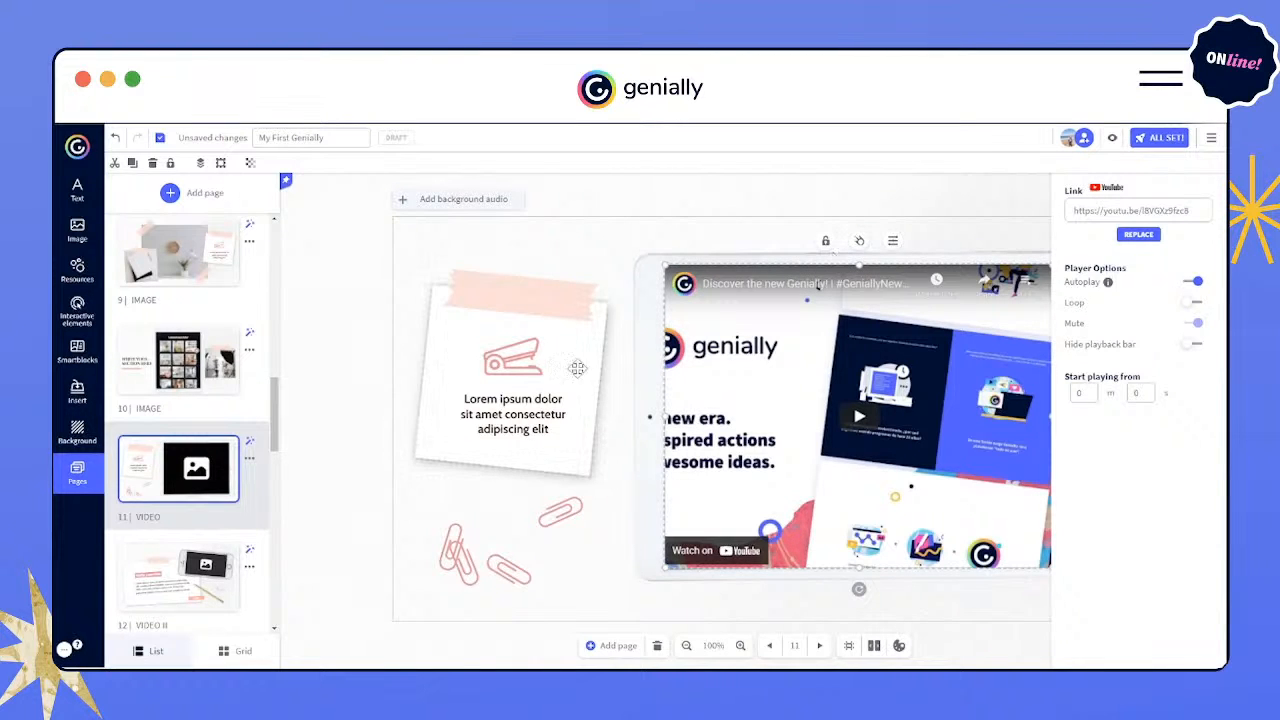
- Try a Window interactivity on the stapler icon with the Genially YouTube video embedded in it, and close it without saving
click(521, 362)
click(493, 314)
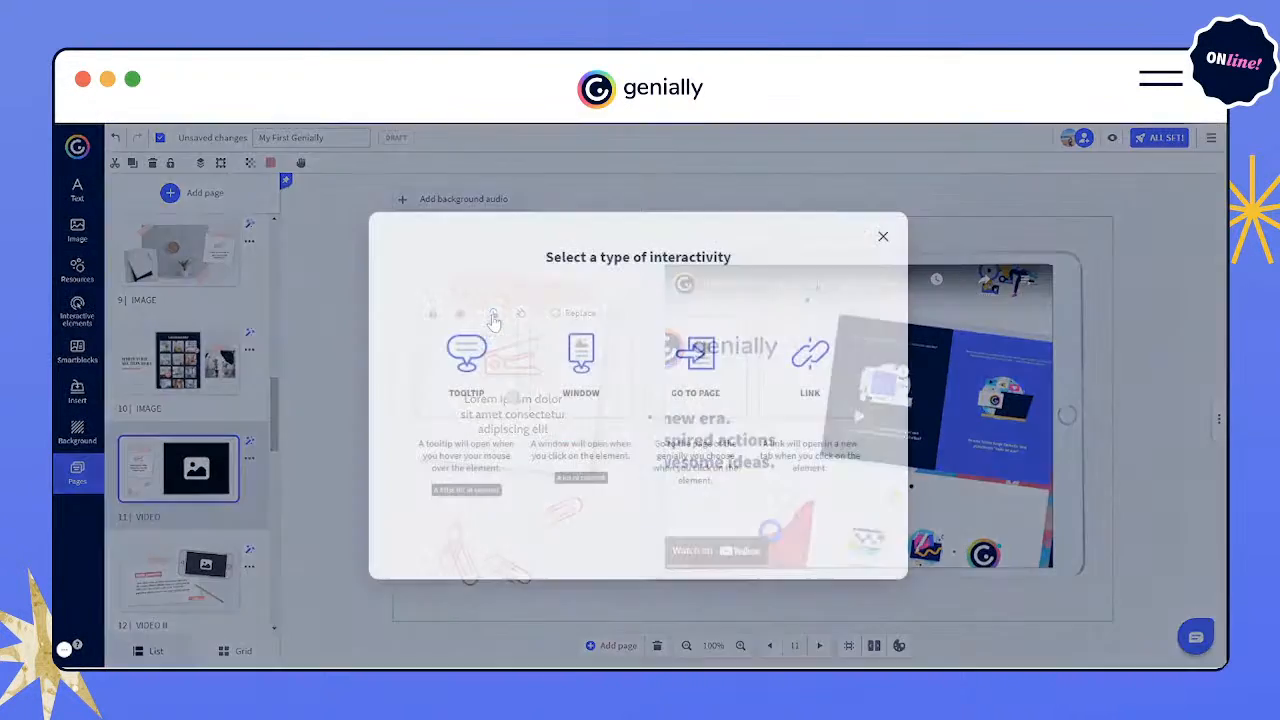
click(580, 348)
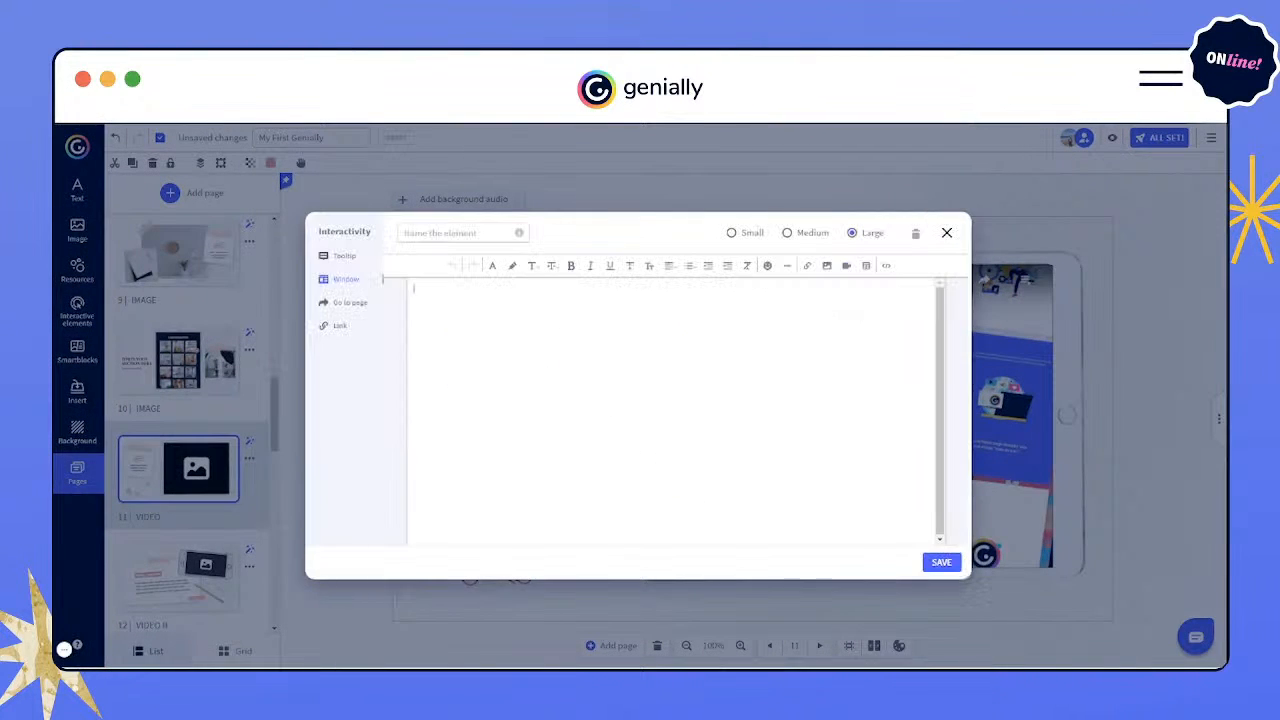
click(846, 265)
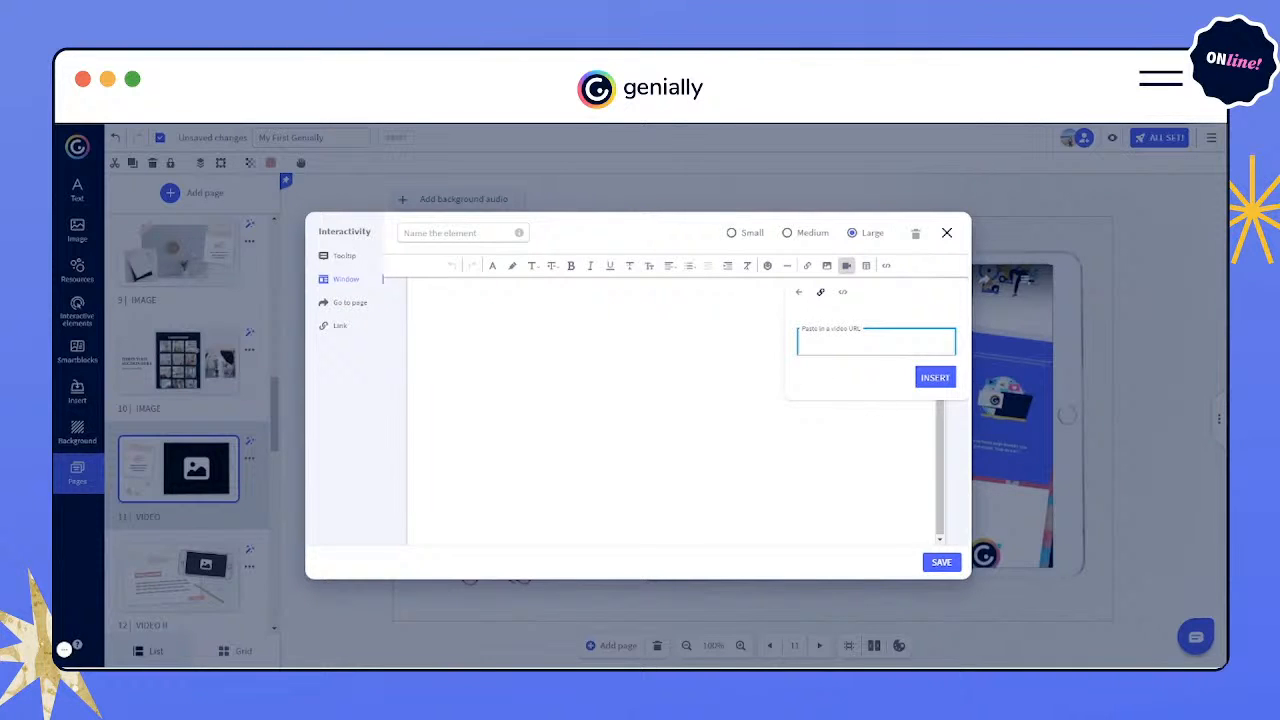
key(ctrl+v)
click(933, 377)
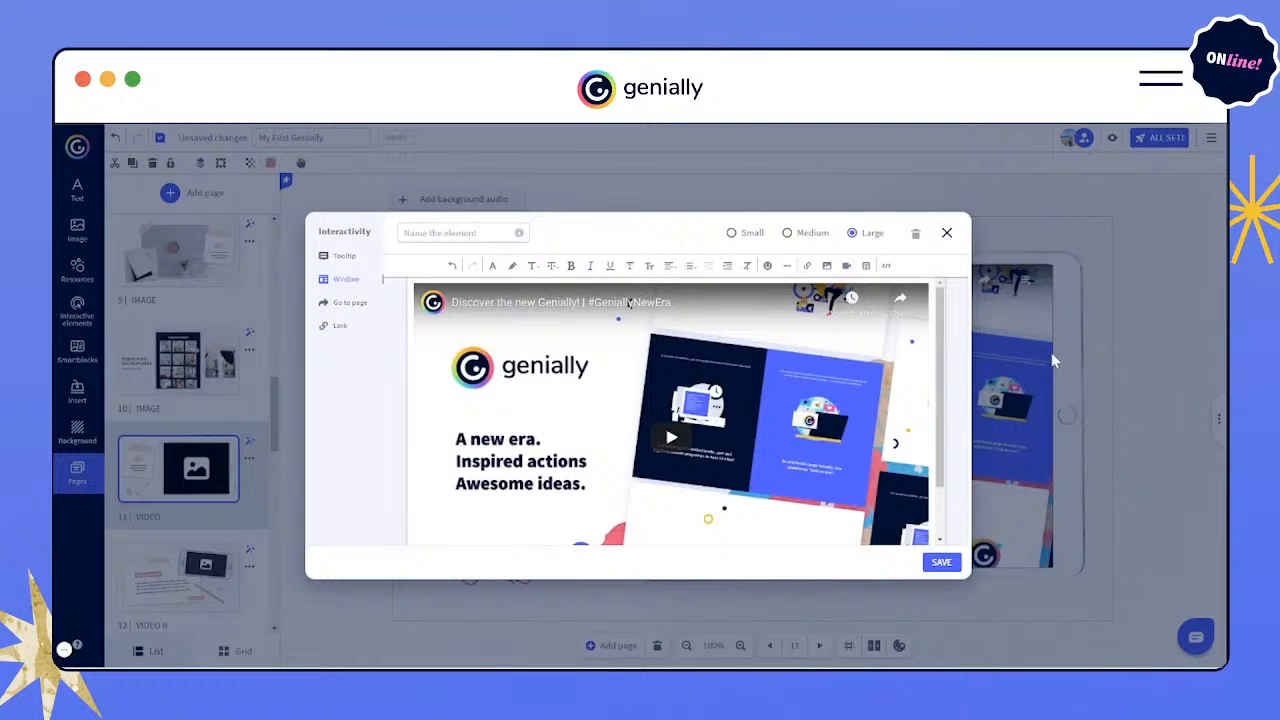
click(947, 233)
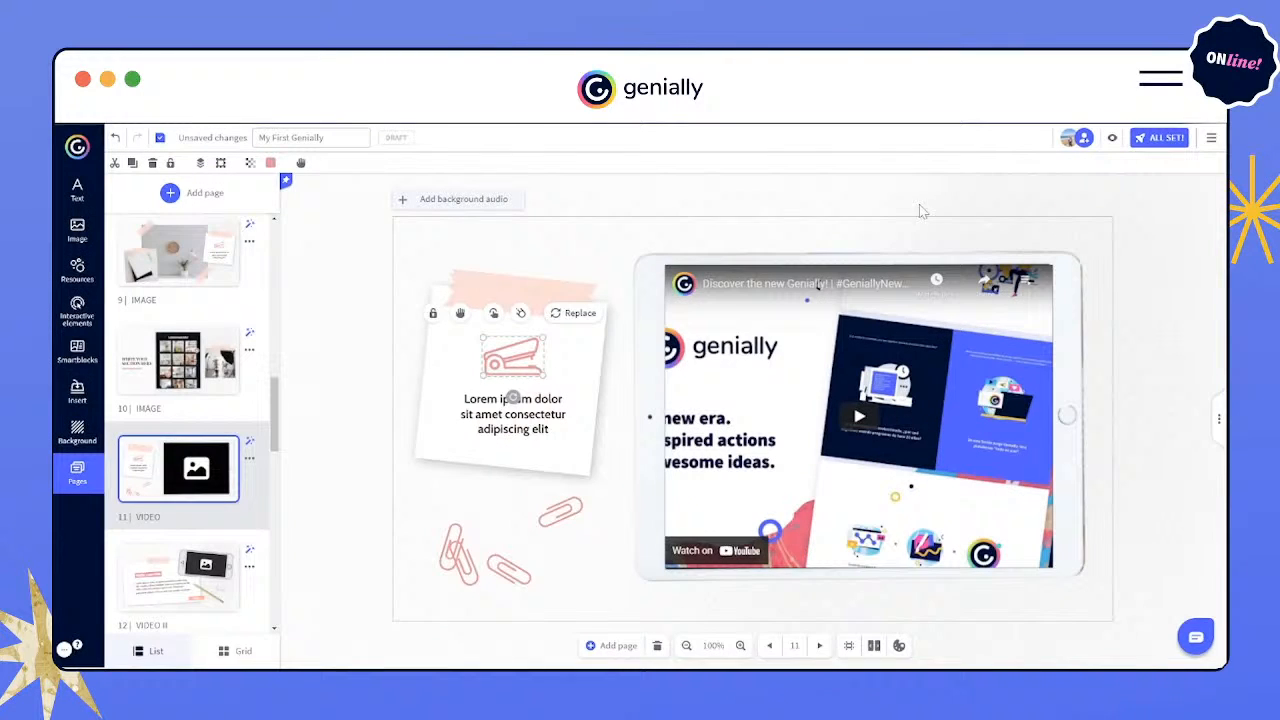
- Examine the supported providers for inserting other external content
click(77, 393)
click(250, 190)
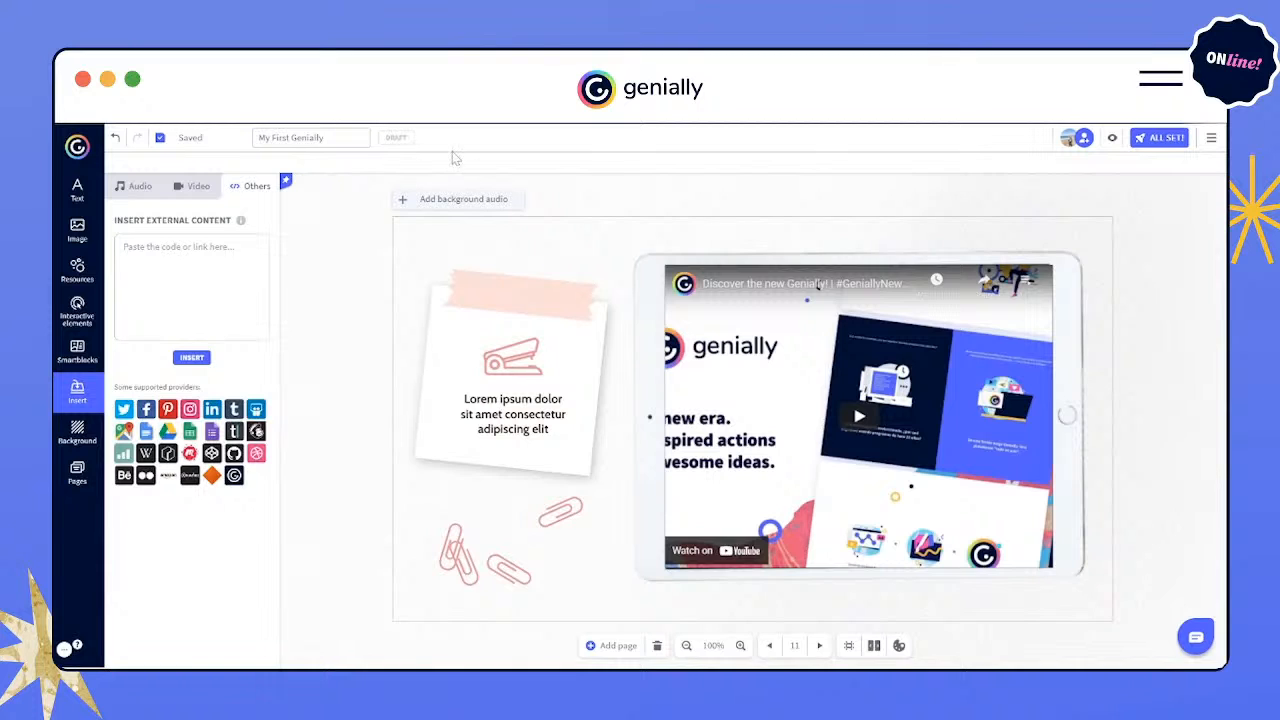
- Publish My First Genially as Public online with the Reusable option switched on
click(1157, 140)
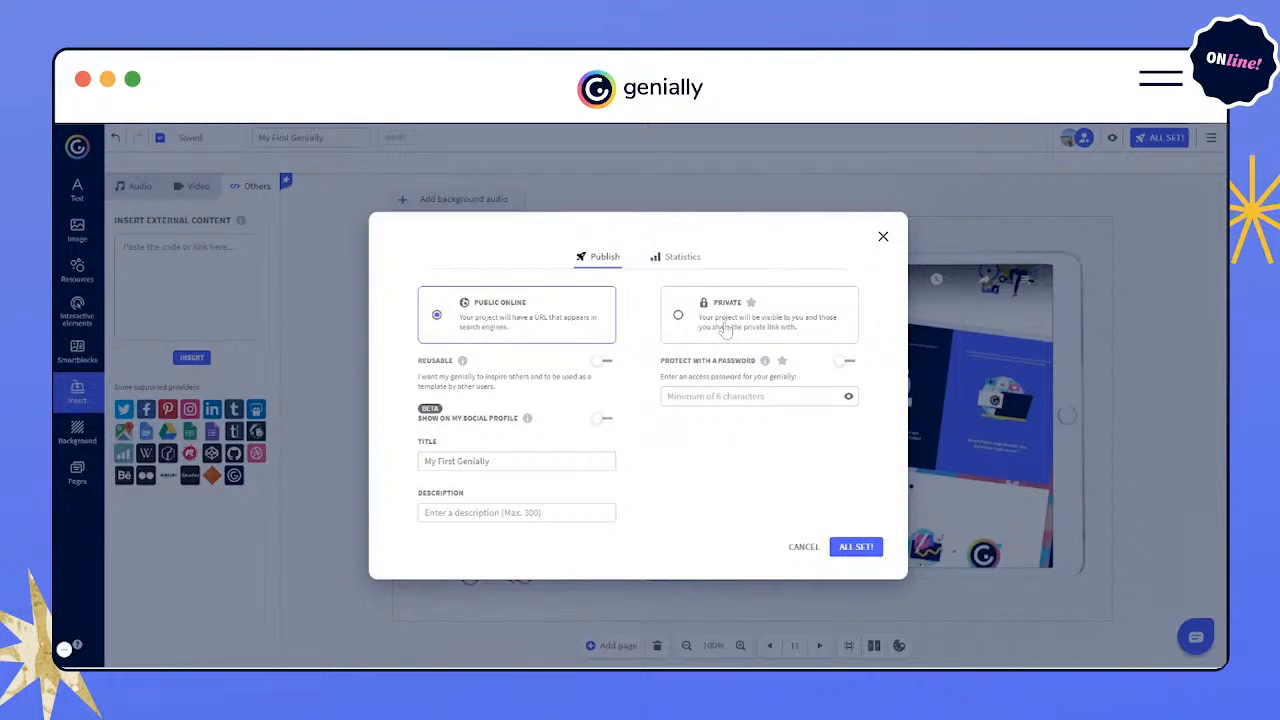
click(602, 362)
click(855, 547)
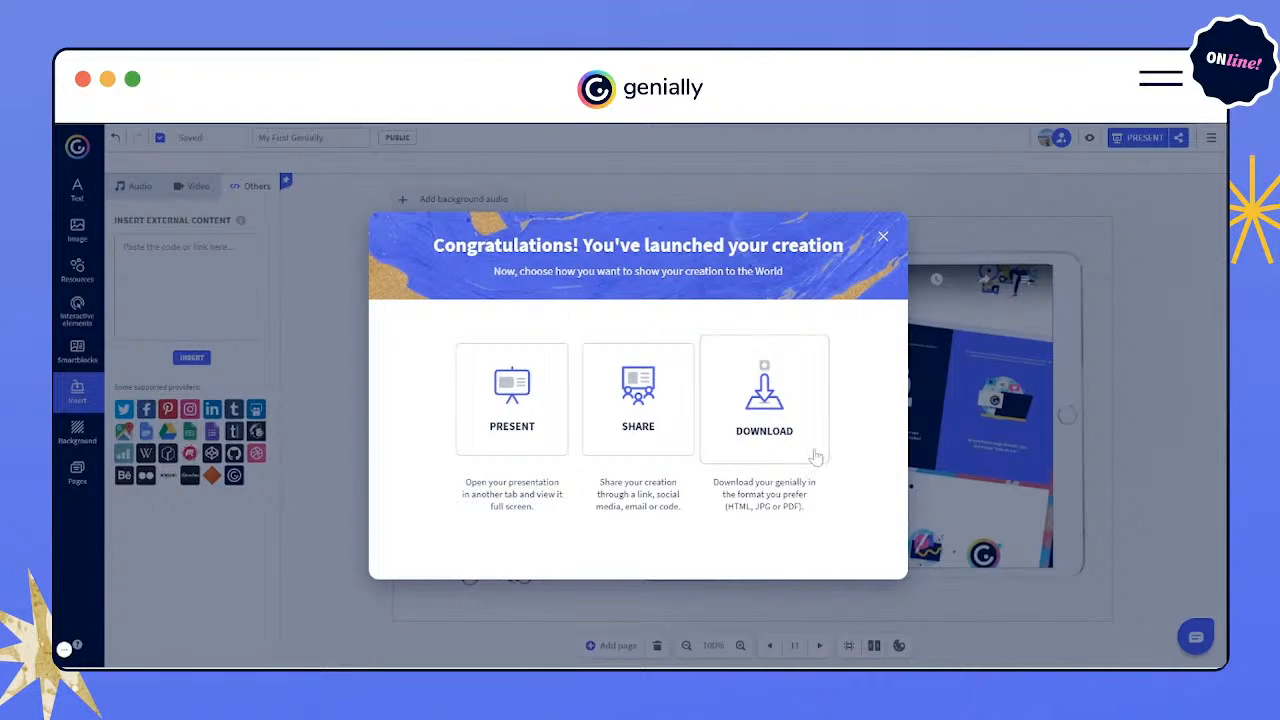
- Open the sharing options of the published presentation and copy its social page link
click(634, 449)
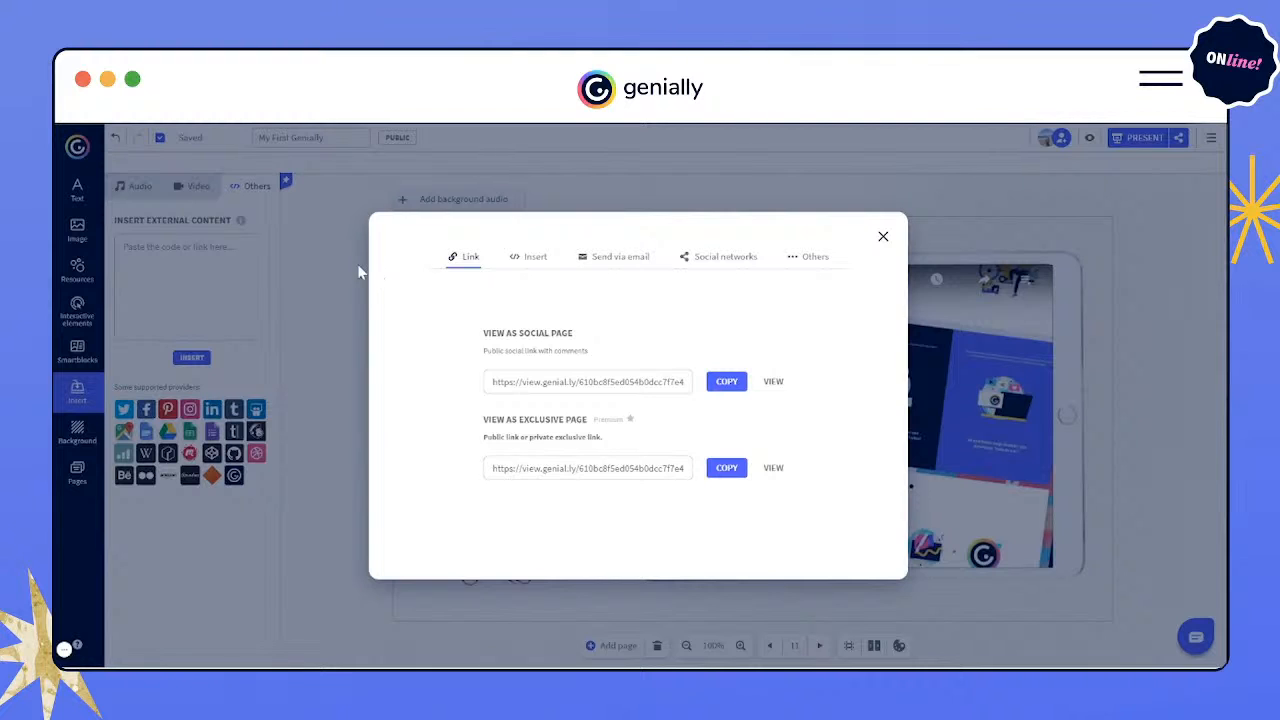
click(729, 388)
click(729, 390)
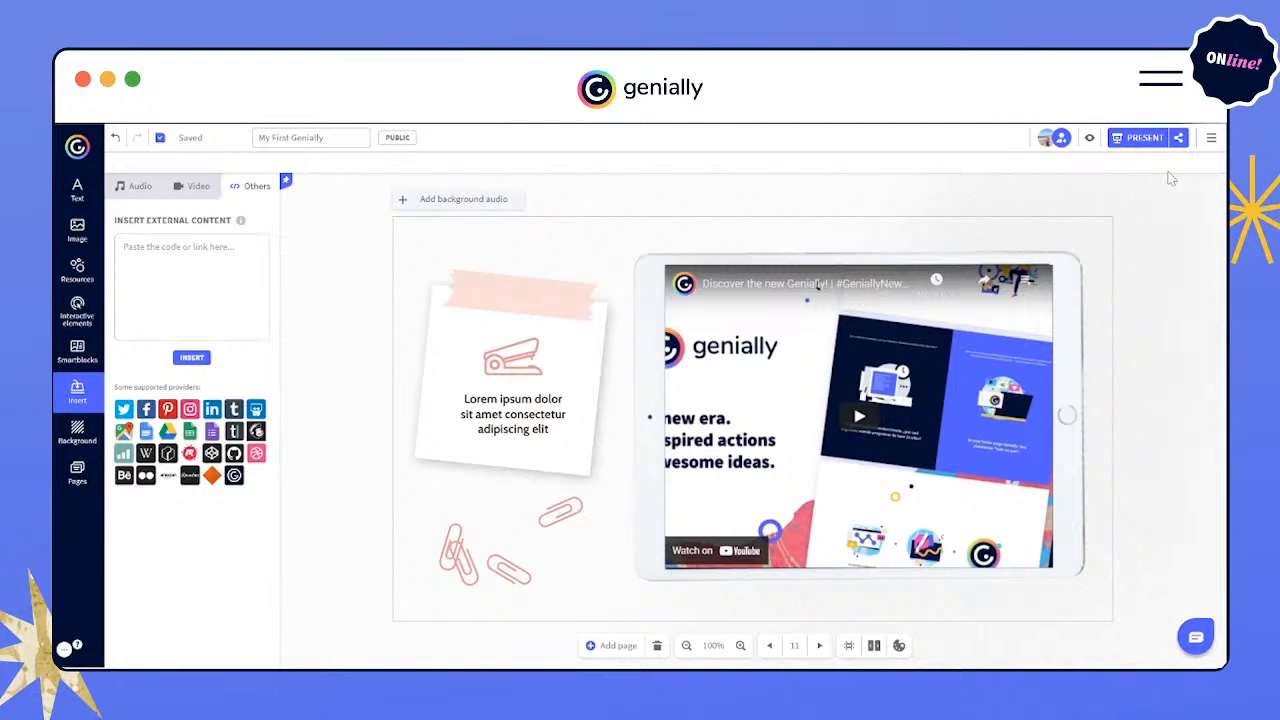
- Examine the embed code, email, social network and other sharing options, and launch the presentation in presenting mode
click(1179, 140)
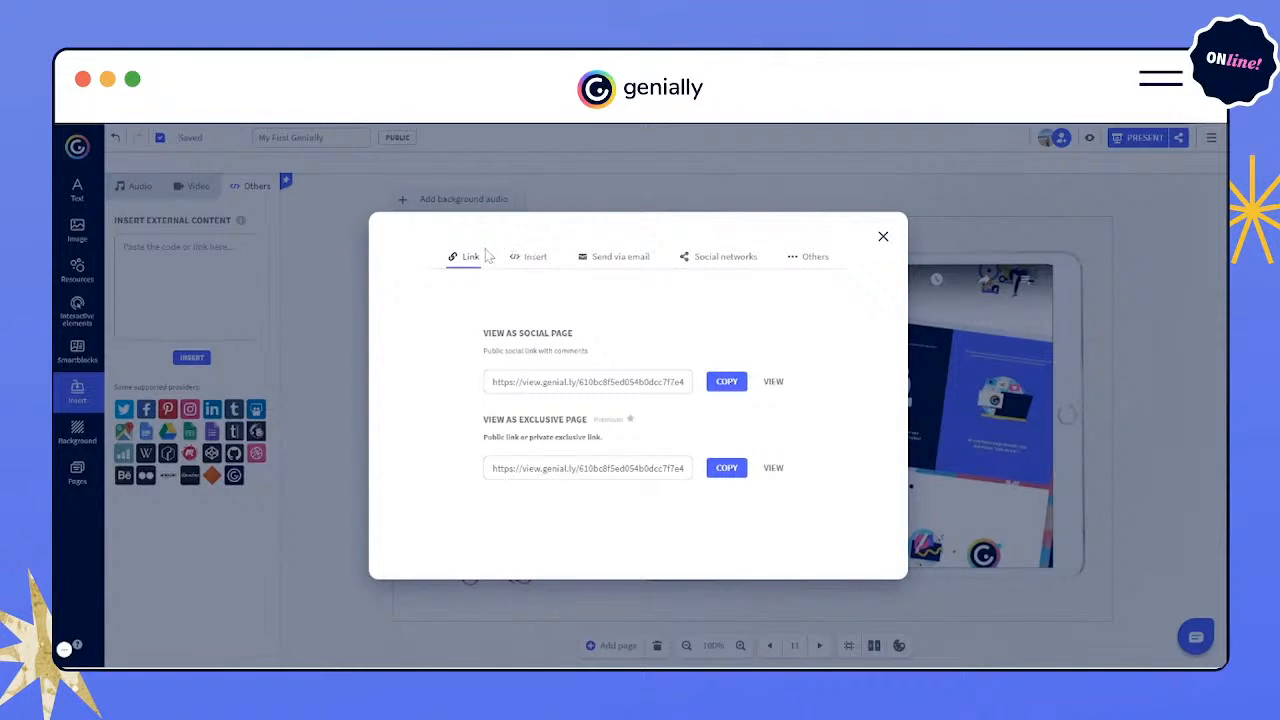
click(530, 263)
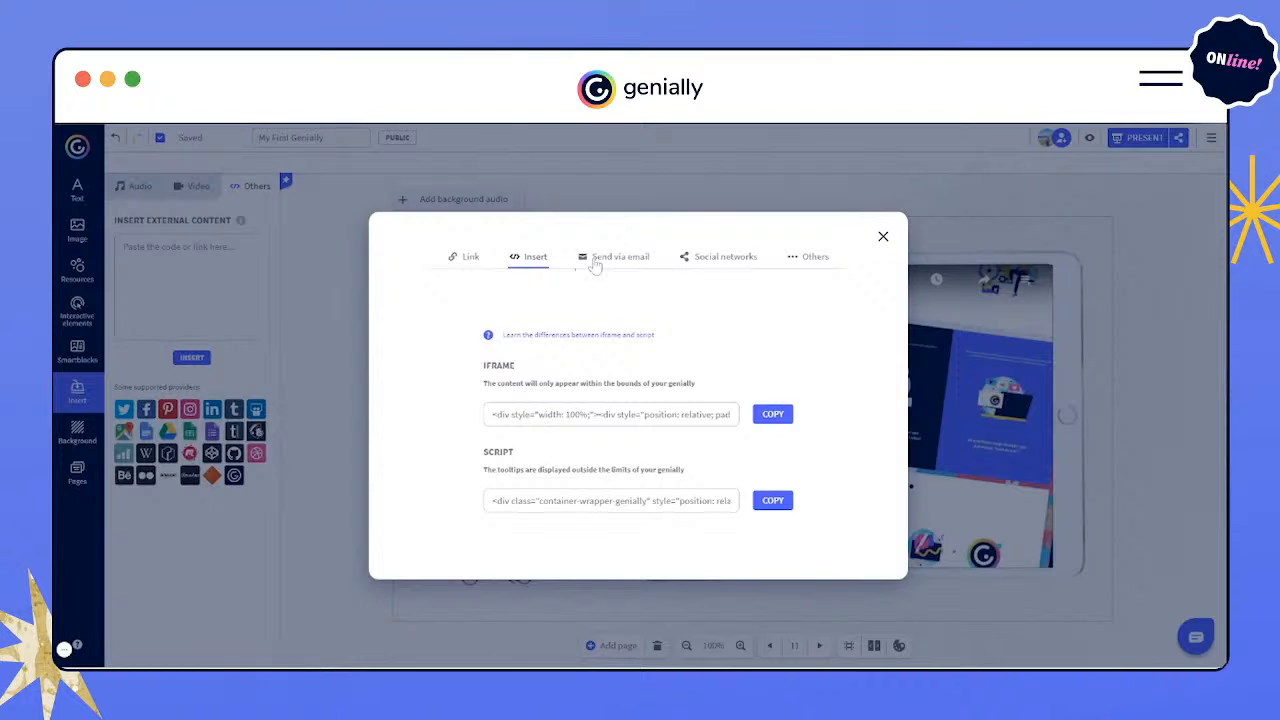
click(608, 262)
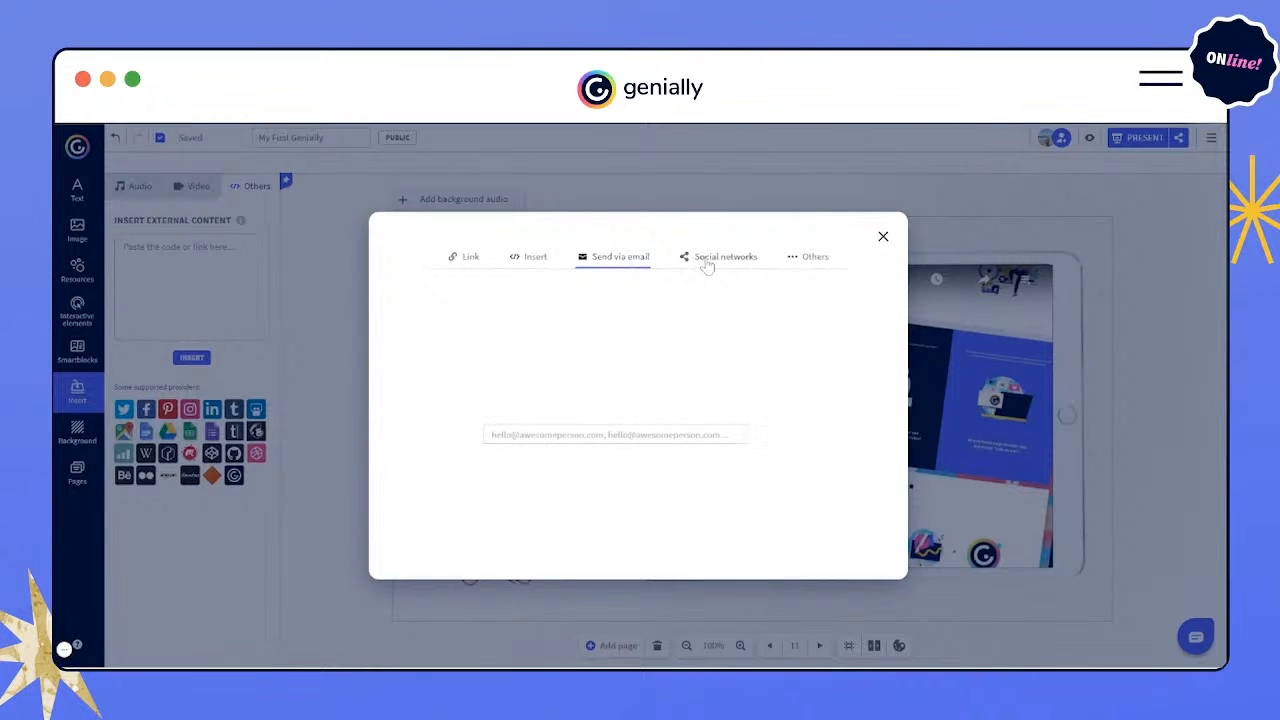
click(712, 260)
click(806, 264)
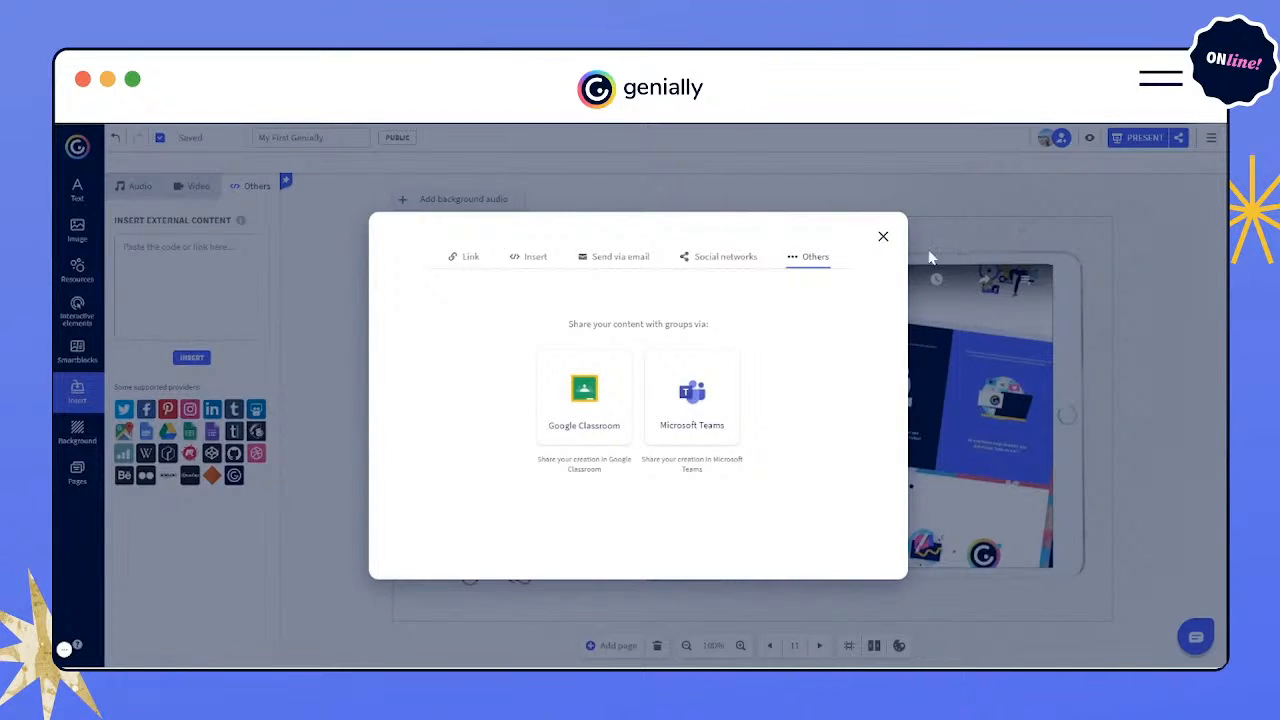
click(883, 237)
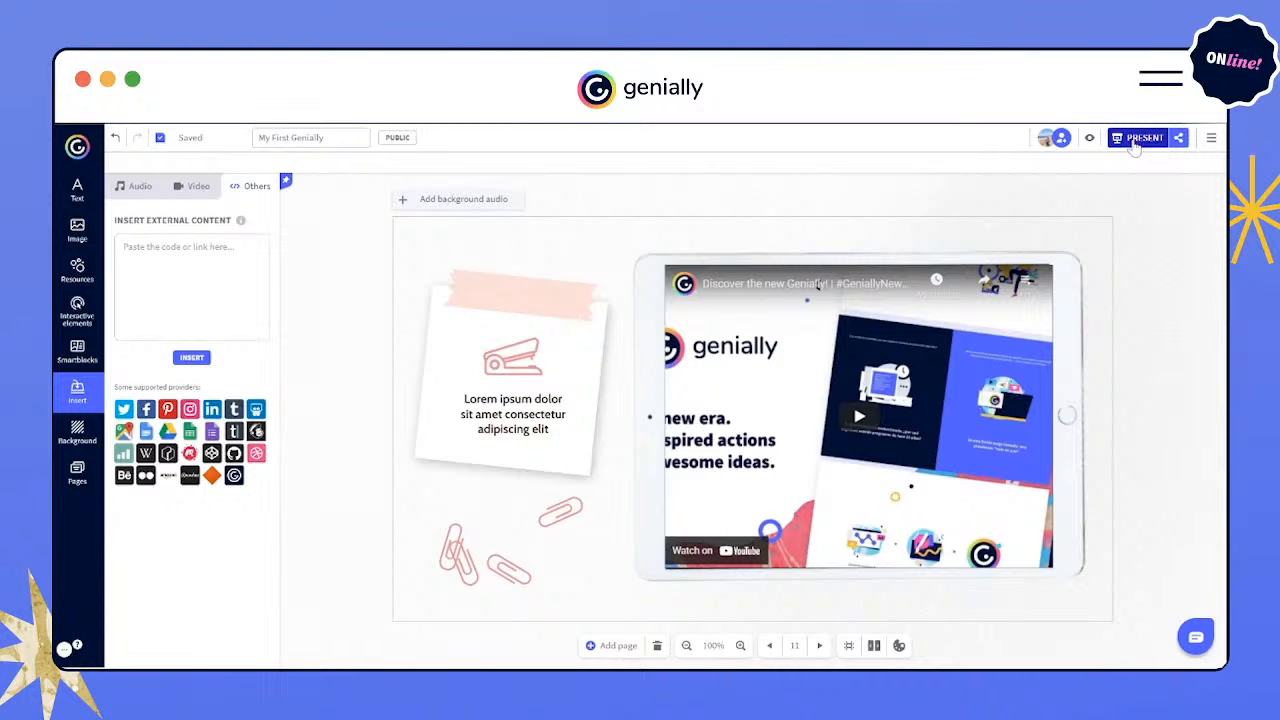
click(1134, 148)
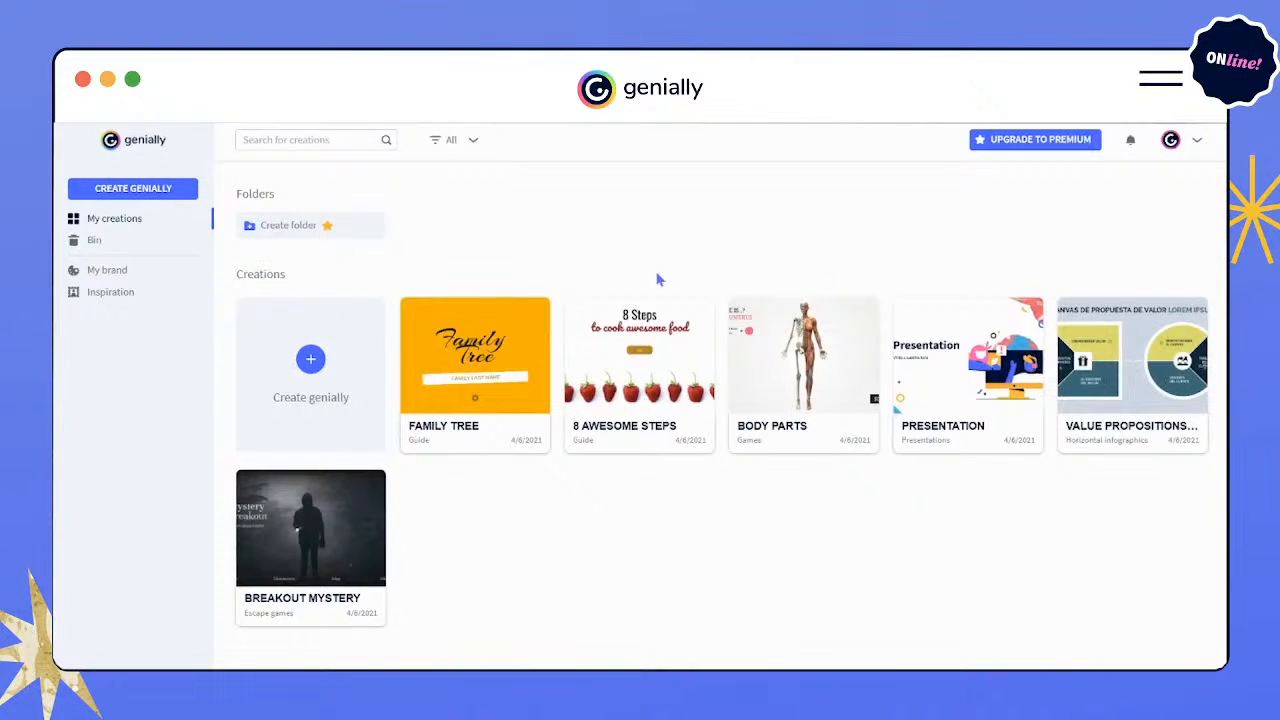
- Activate the account's social profile from the account settings with the approved username geniallytraining
click(1196, 142)
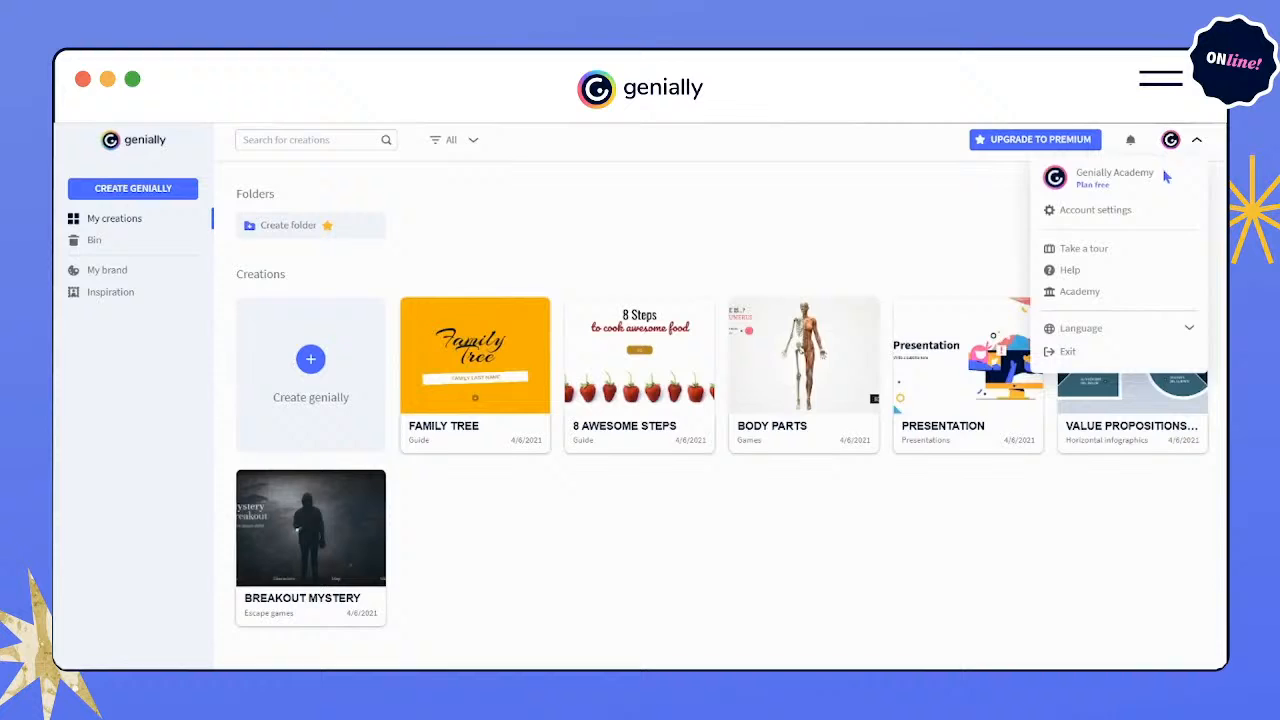
click(1108, 213)
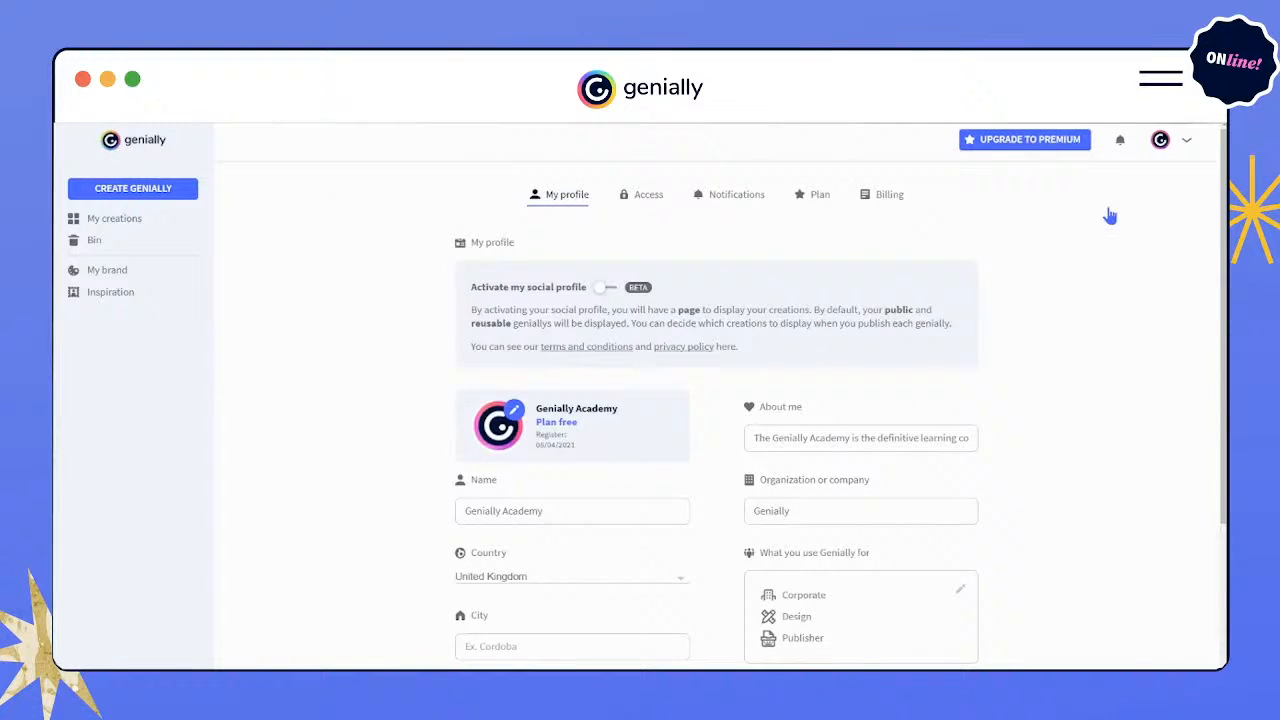
click(611, 289)
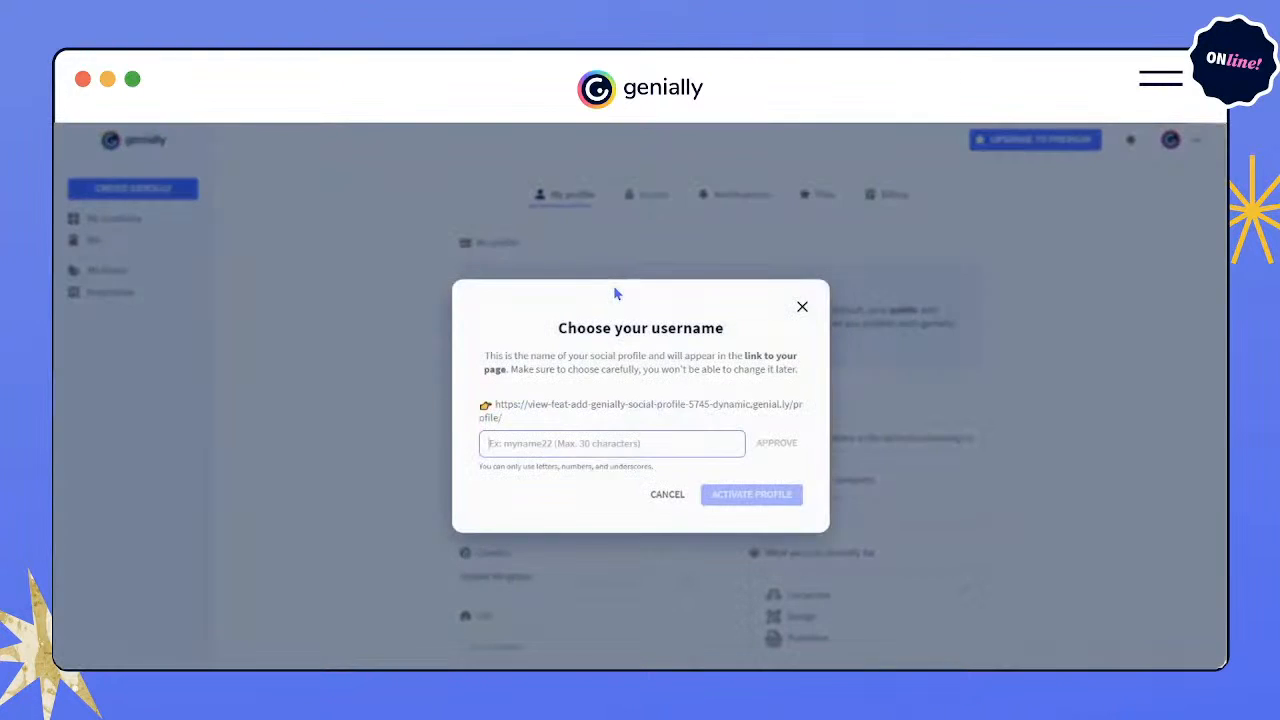
click(550, 443)
text(geniallytraining)
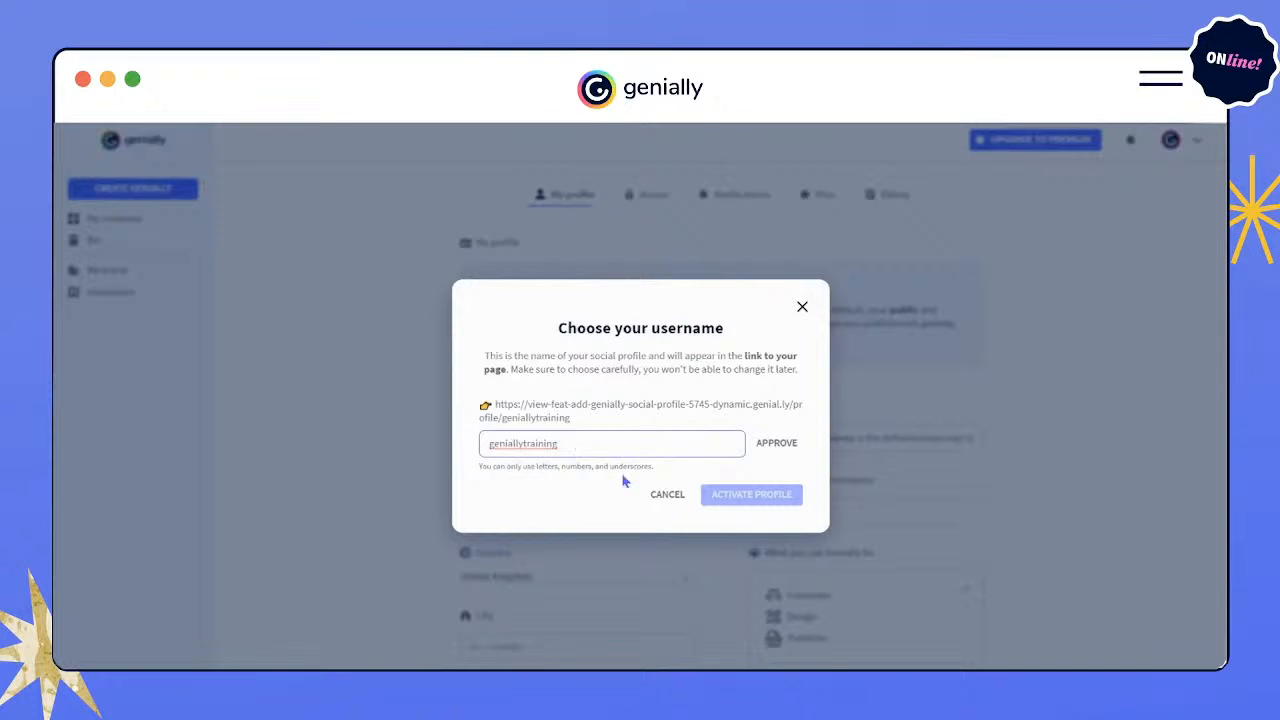
click(777, 443)
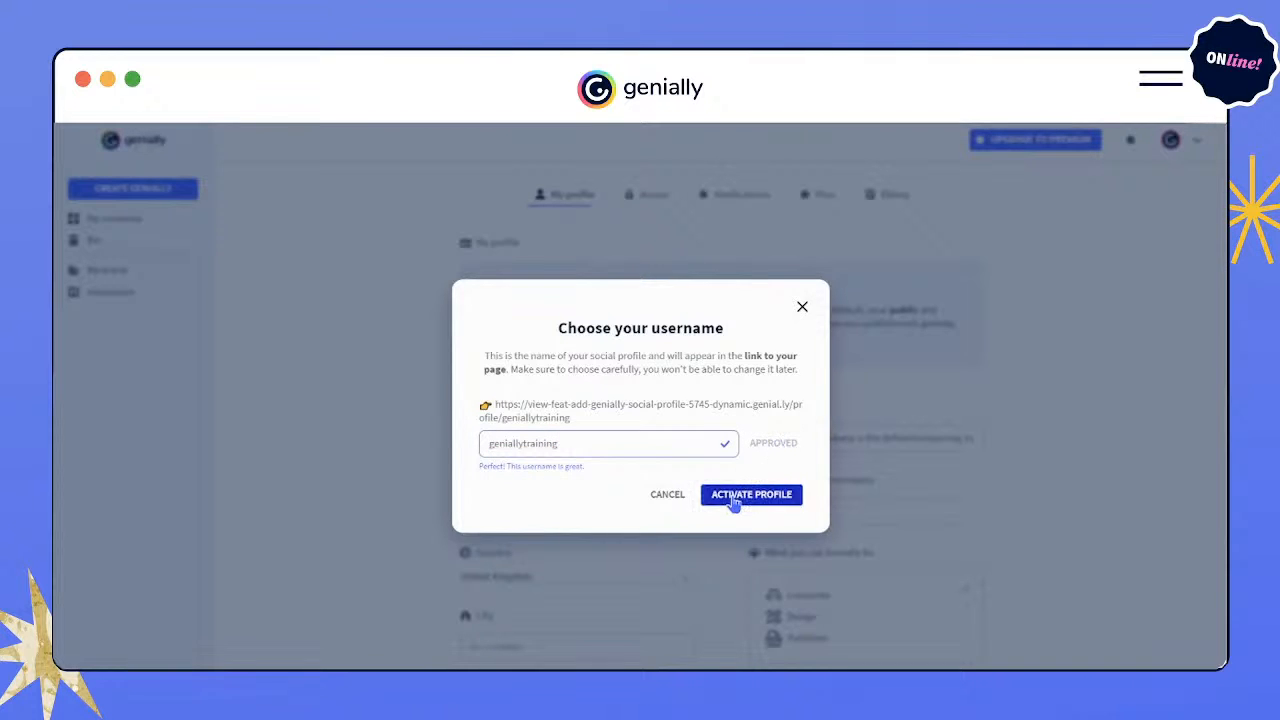
click(733, 494)
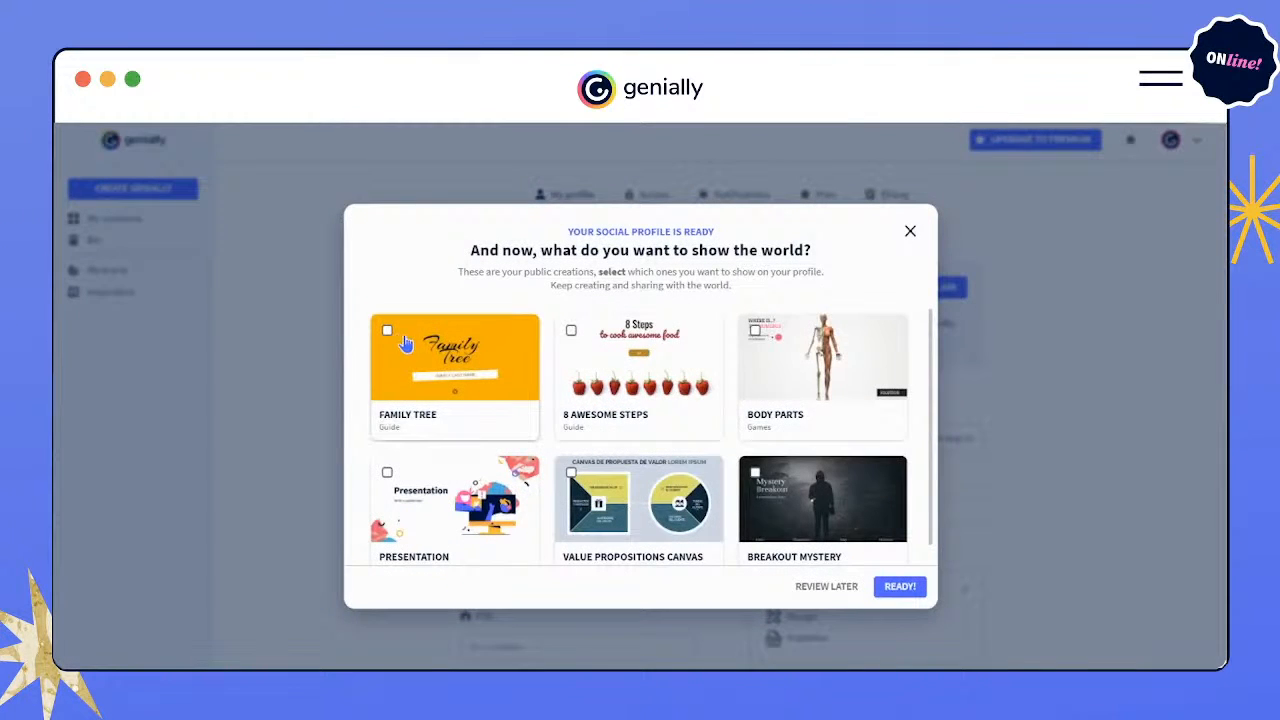
- Show the creations Family Tree, 8 Awesome Steps, Body Parts and Breakout Mystery on the social profile
click(532, 334)
click(571, 331)
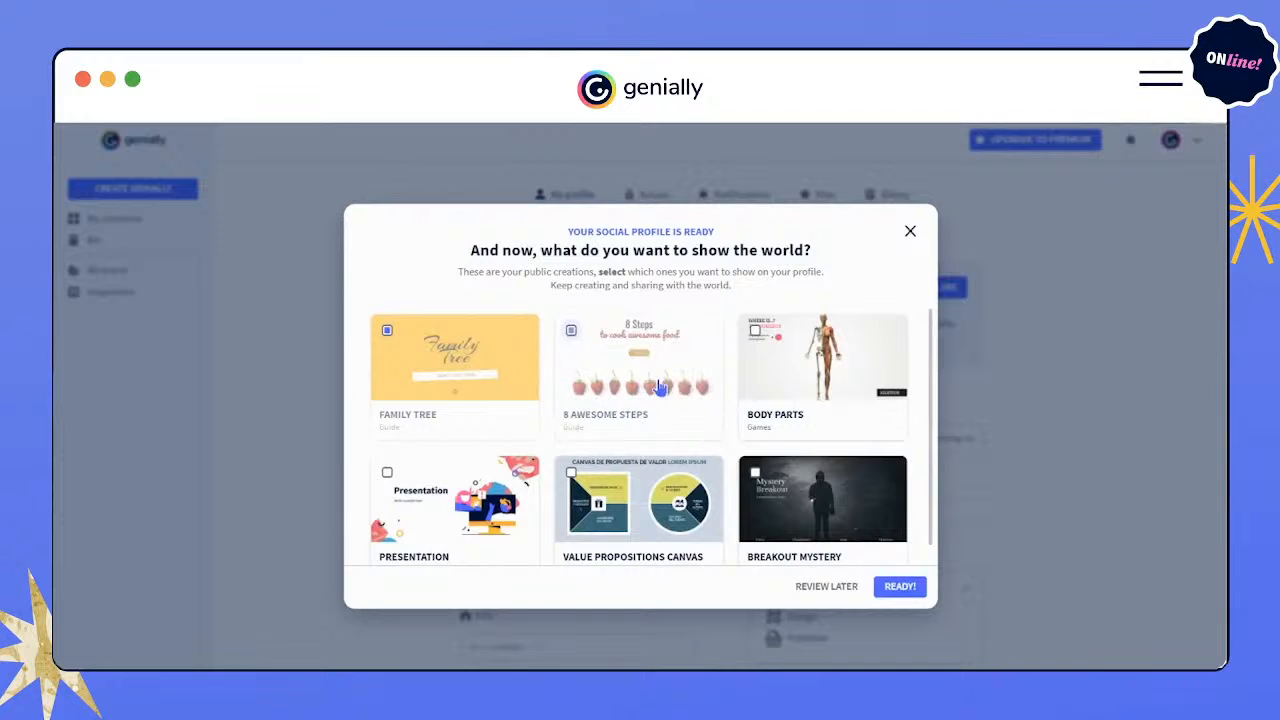
click(756, 332)
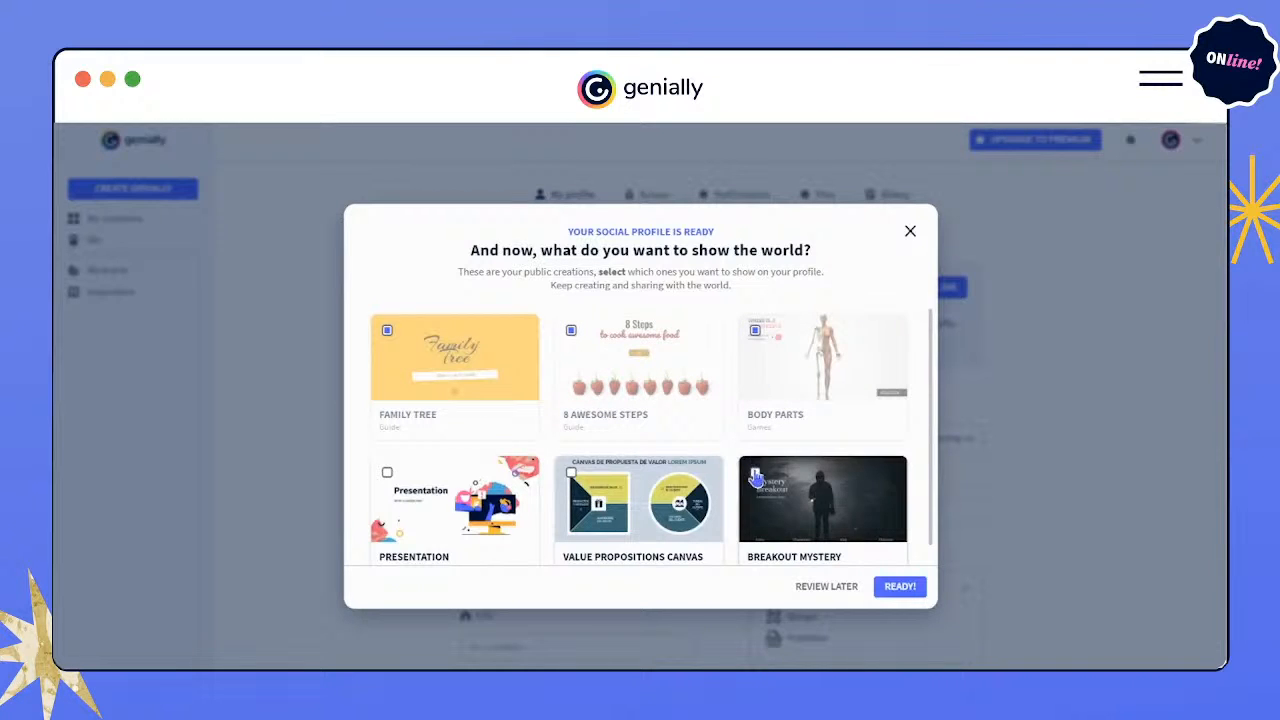
click(755, 472)
click(900, 588)
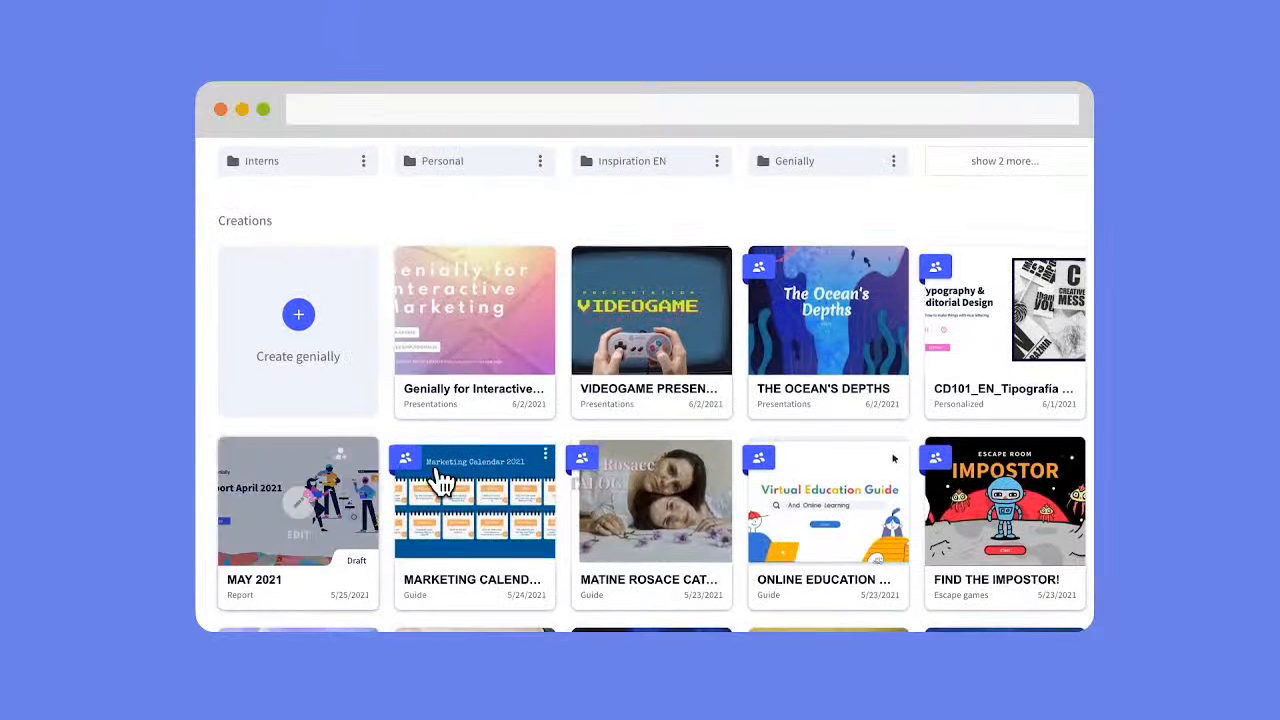
- Hide the "Genially for Interactive Marketing" presentation from the social profile
click(566, 277)
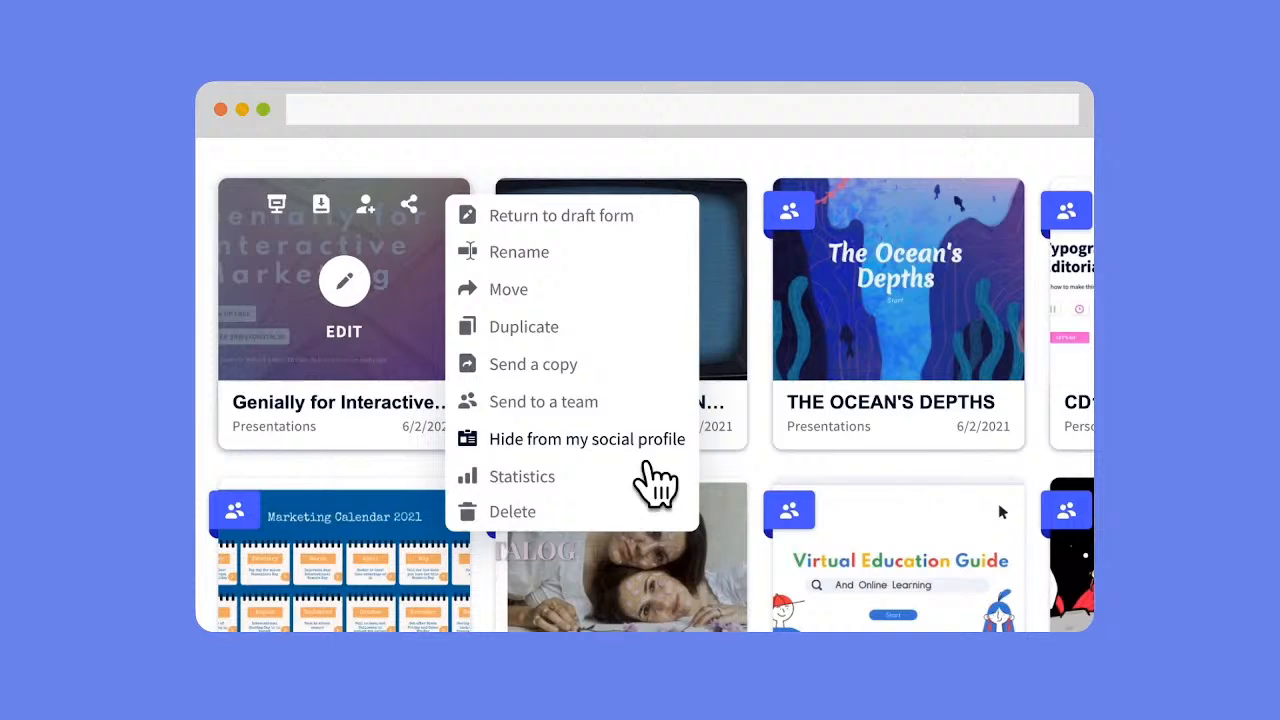
click(648, 465)
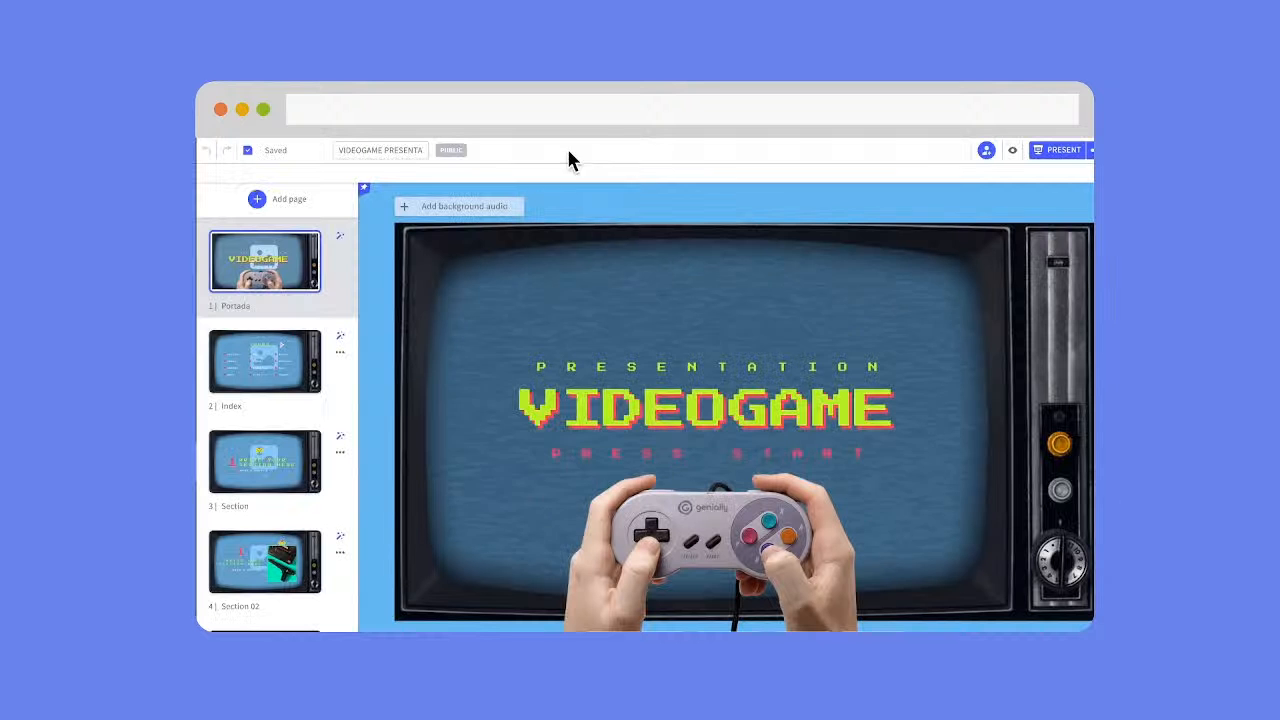
- Turn on Show on my social profile in the public privacy settings of VIDEOGAME PRESENTATION and apply it
click(452, 150)
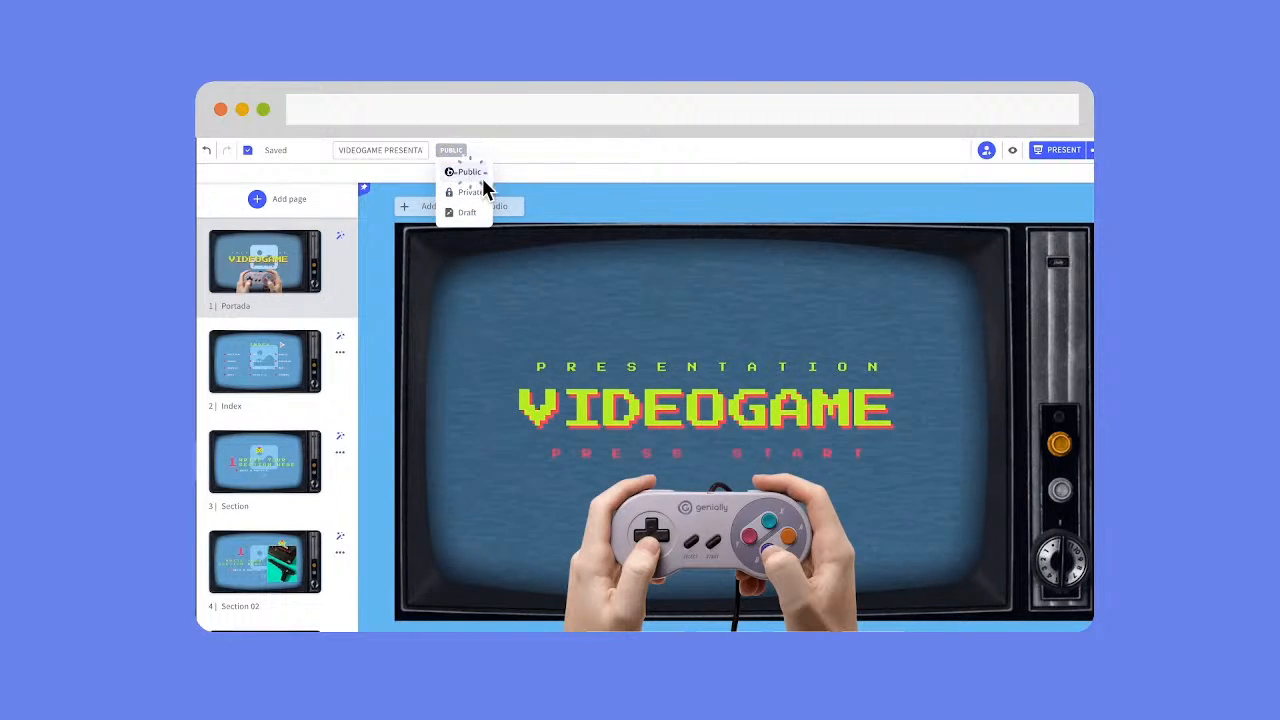
click(480, 175)
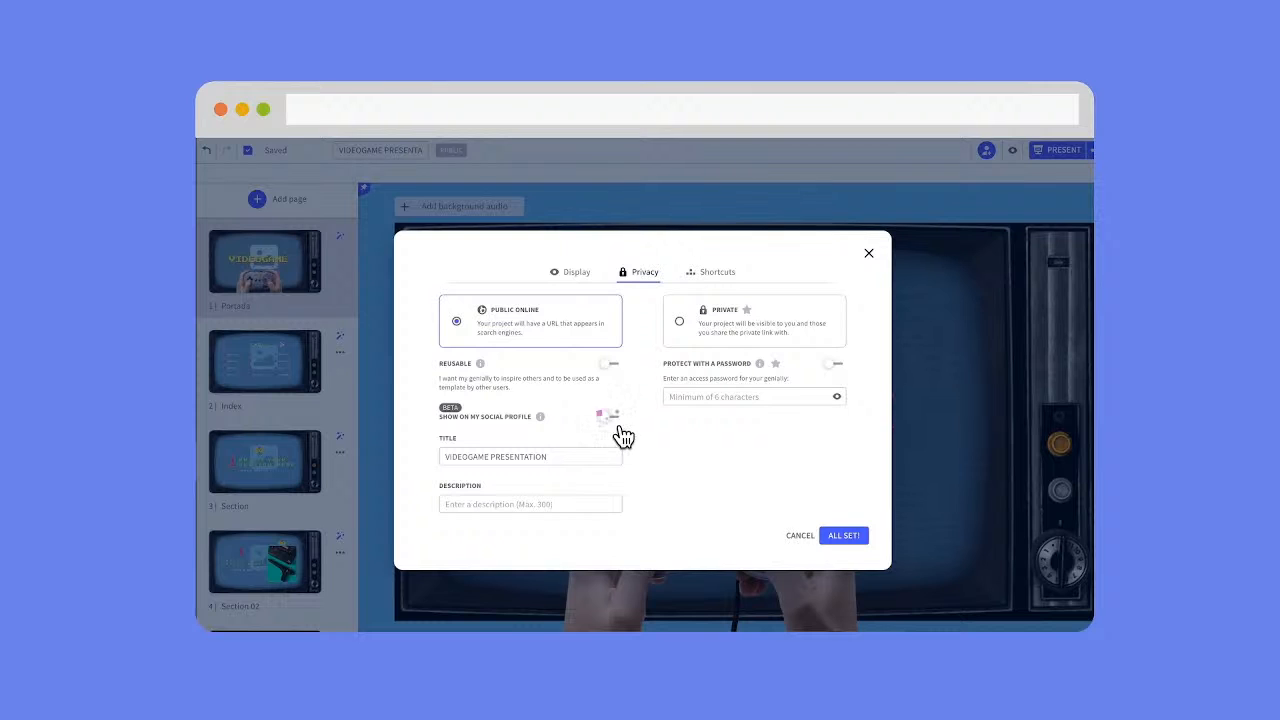
click(613, 417)
click(852, 540)
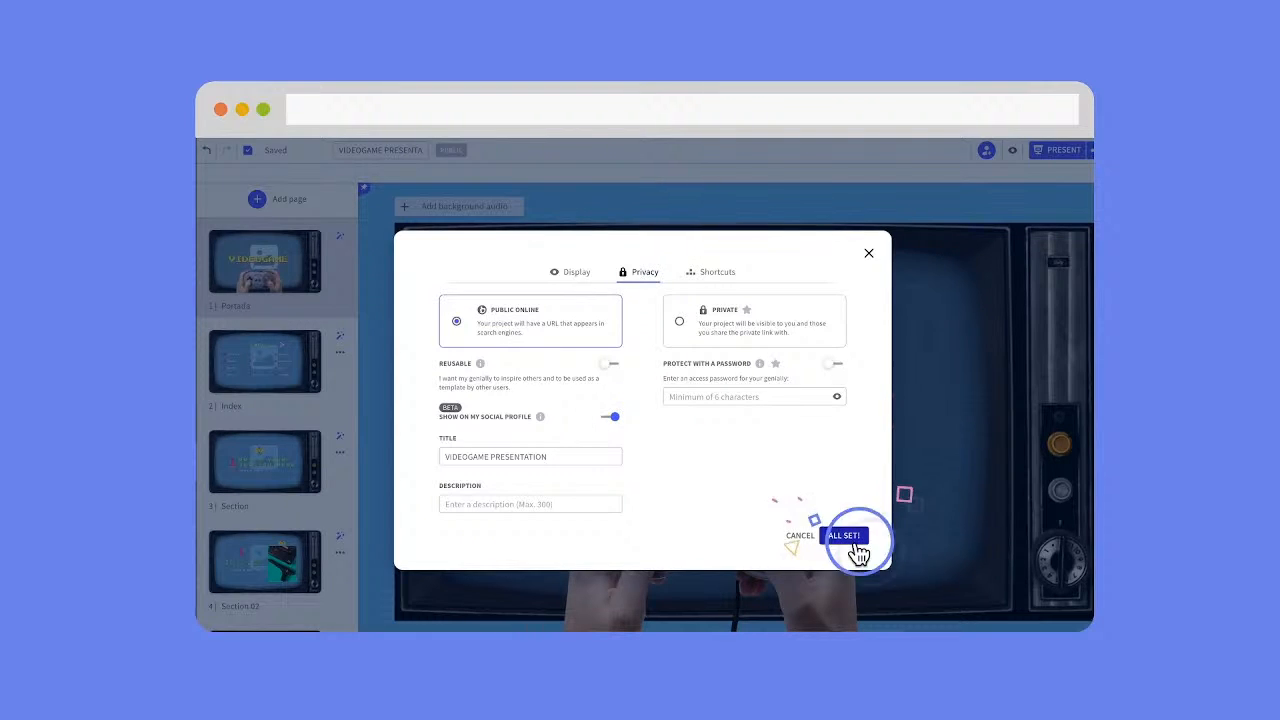